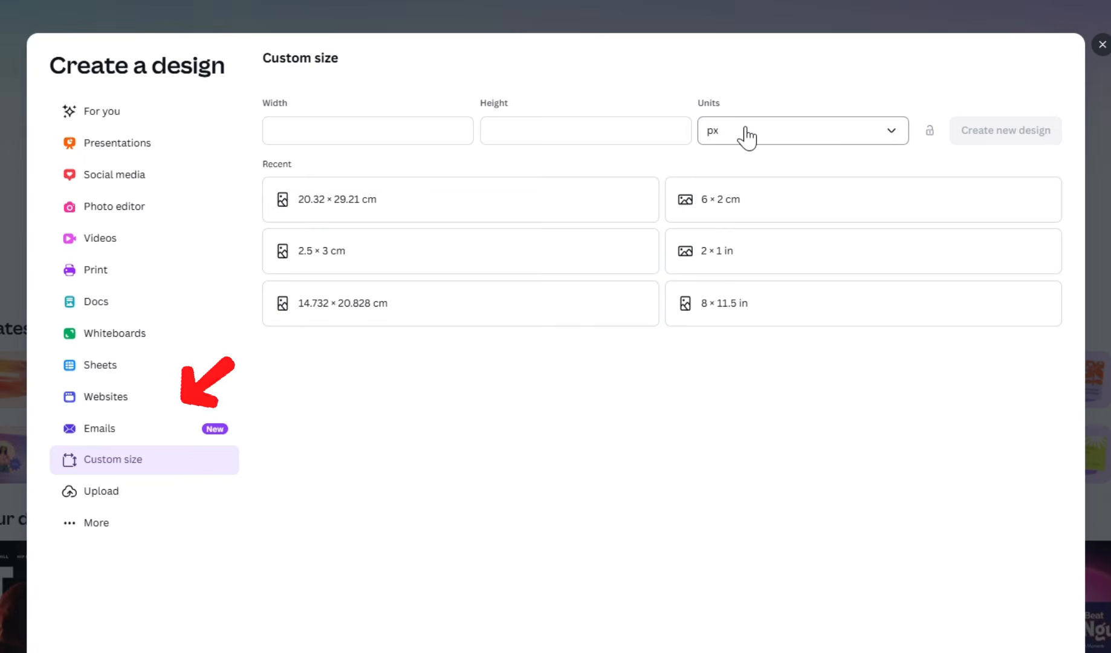
# Step: Create a new custom-size design 6 cm wide and 2 cm high
pyautogui.click(747, 135)
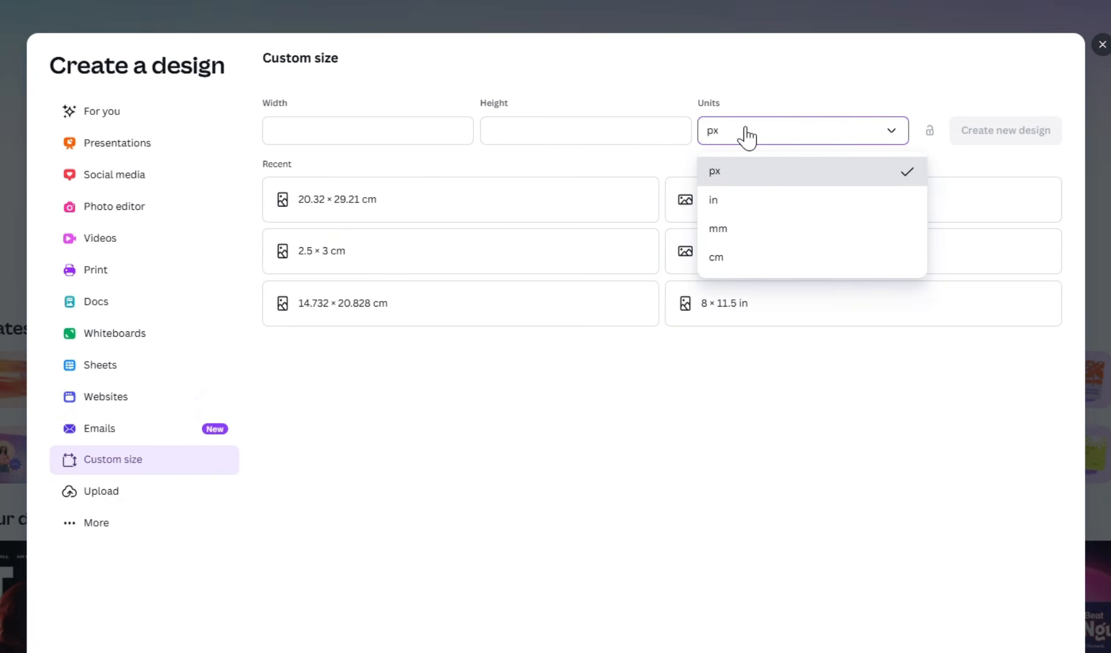
pyautogui.click(757, 271)
pyautogui.click(304, 143)
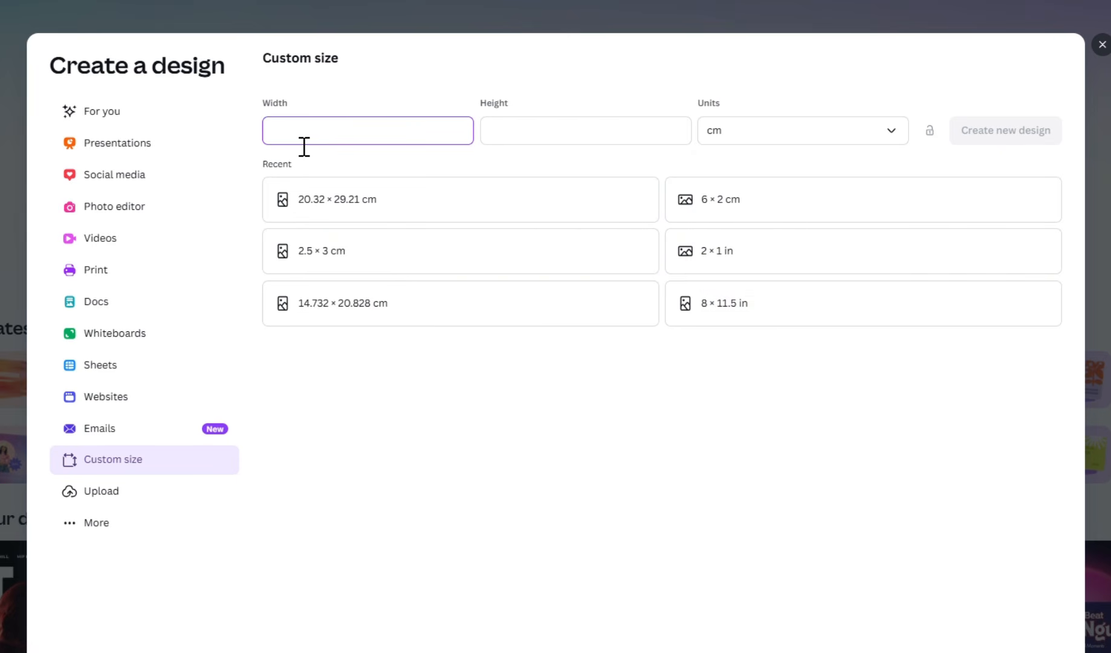
pyautogui.write('6')
pyautogui.press('Tab')
pyautogui.write('2')
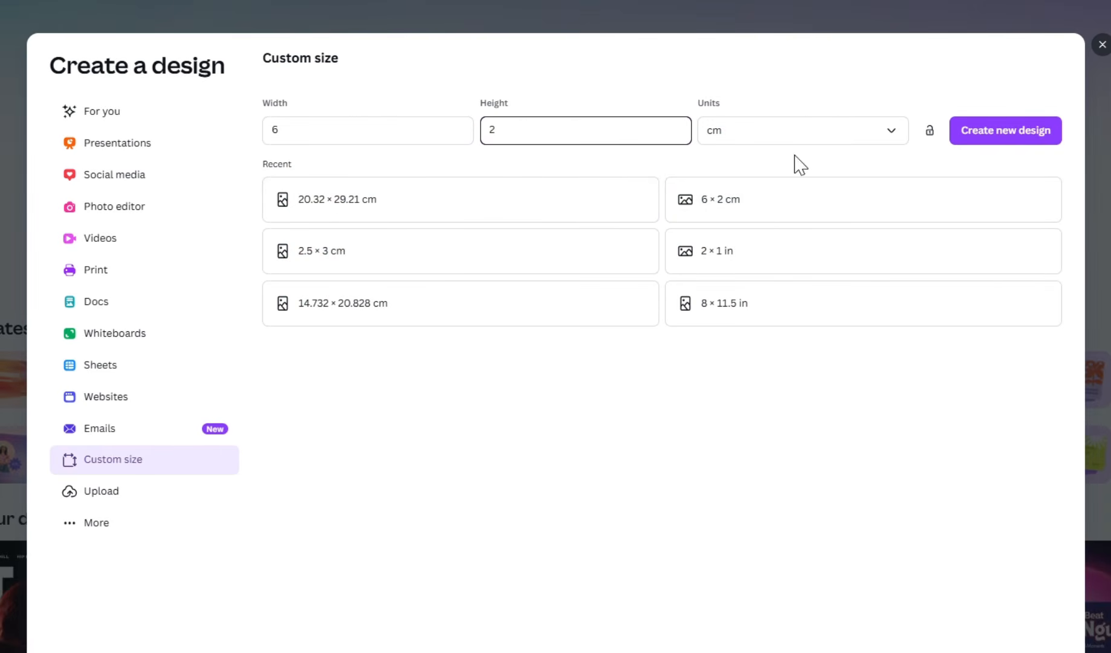
pyautogui.click(992, 134)
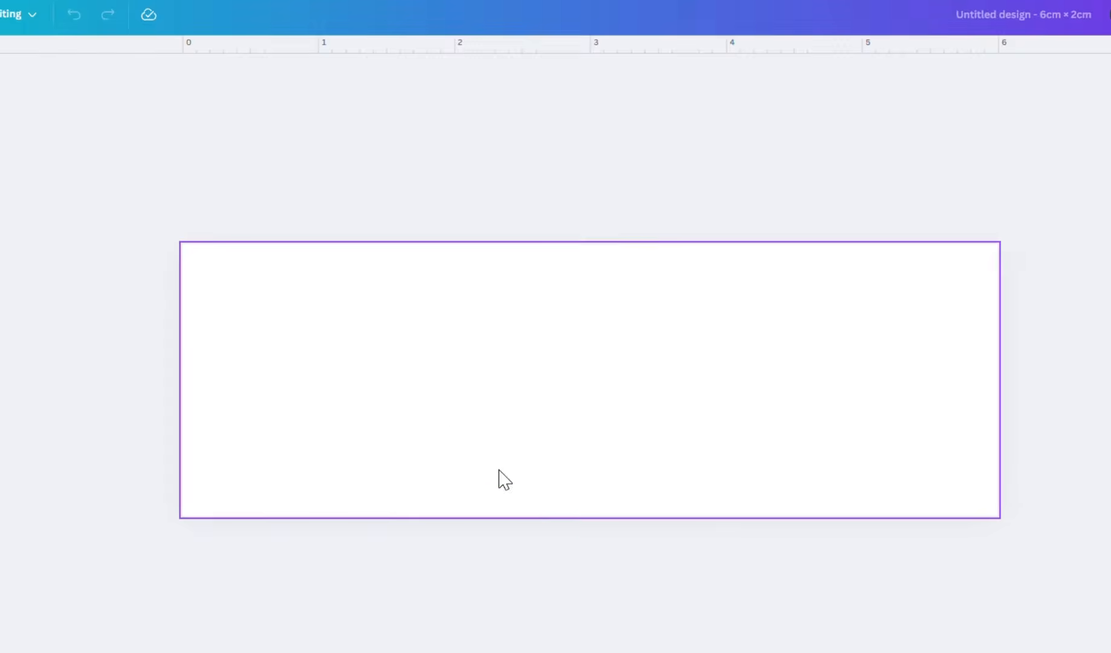
# Step: Name the design "FABRIC LABELS"
pyautogui.click(44, 386)
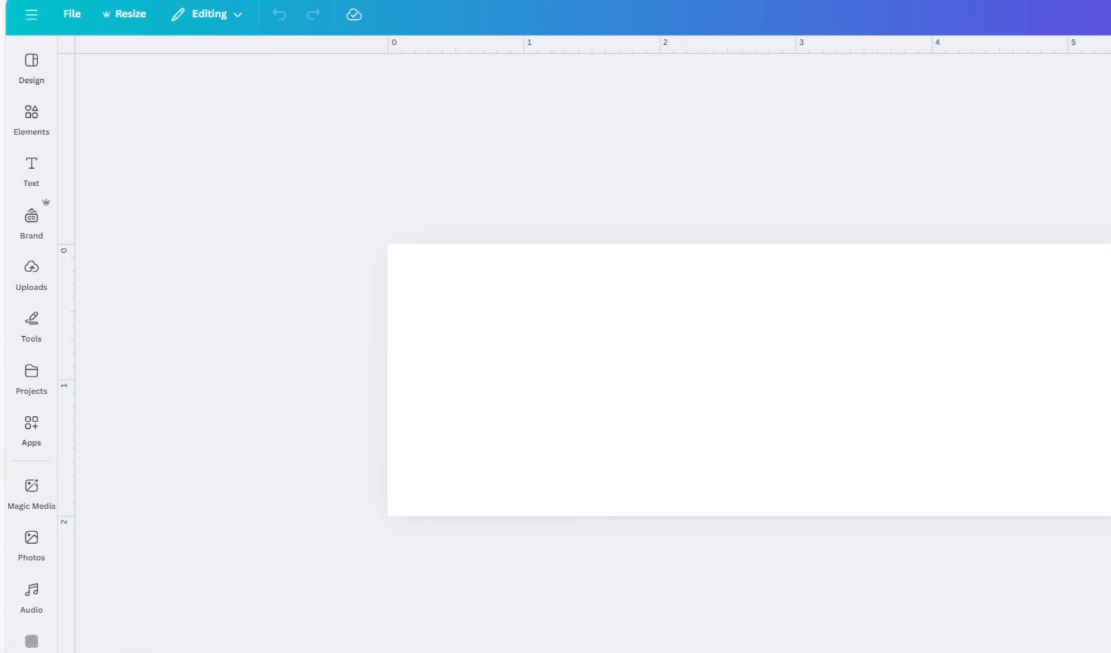
pyautogui.click(942, 27)
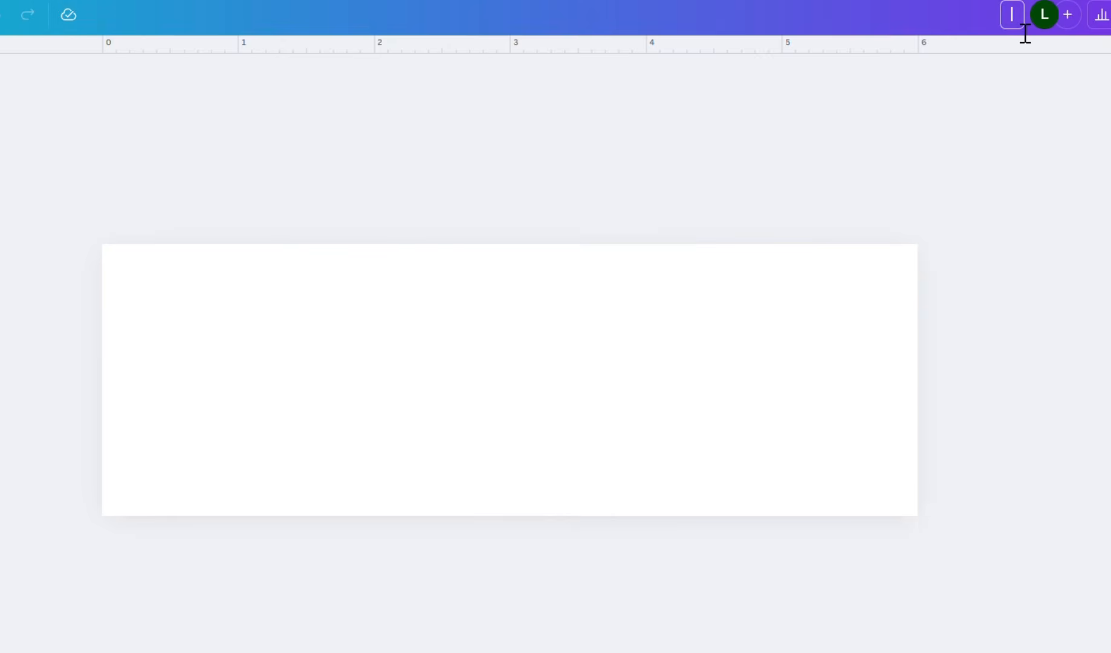
pyautogui.write('FABRIC LABELS')
pyautogui.press('Return')
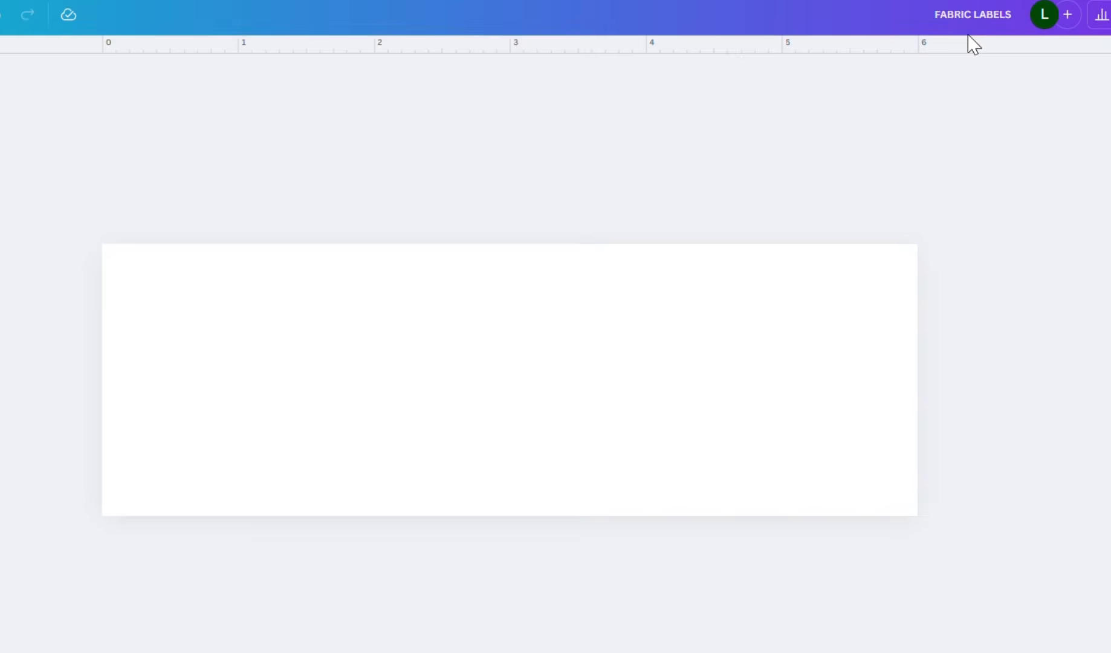
# Step: Add a heading to the blank page reading "FABRIC LABEL DESIGN TEMPLATE" with "6CM X 2CM" on a second line
pyautogui.click(475, 373)
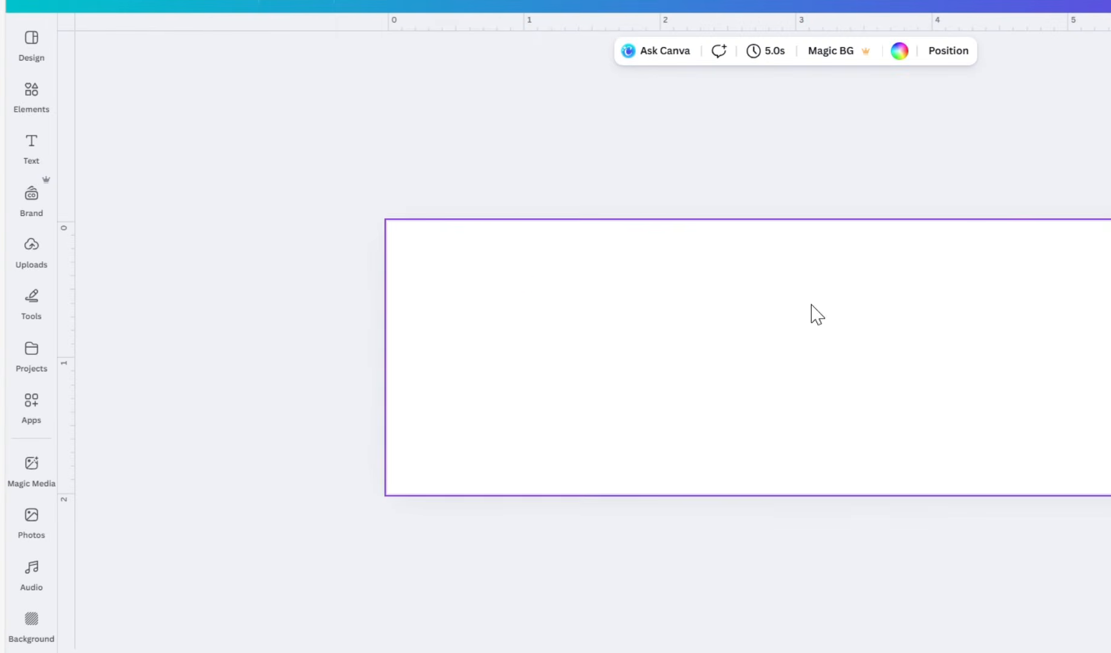
pyautogui.click(33, 149)
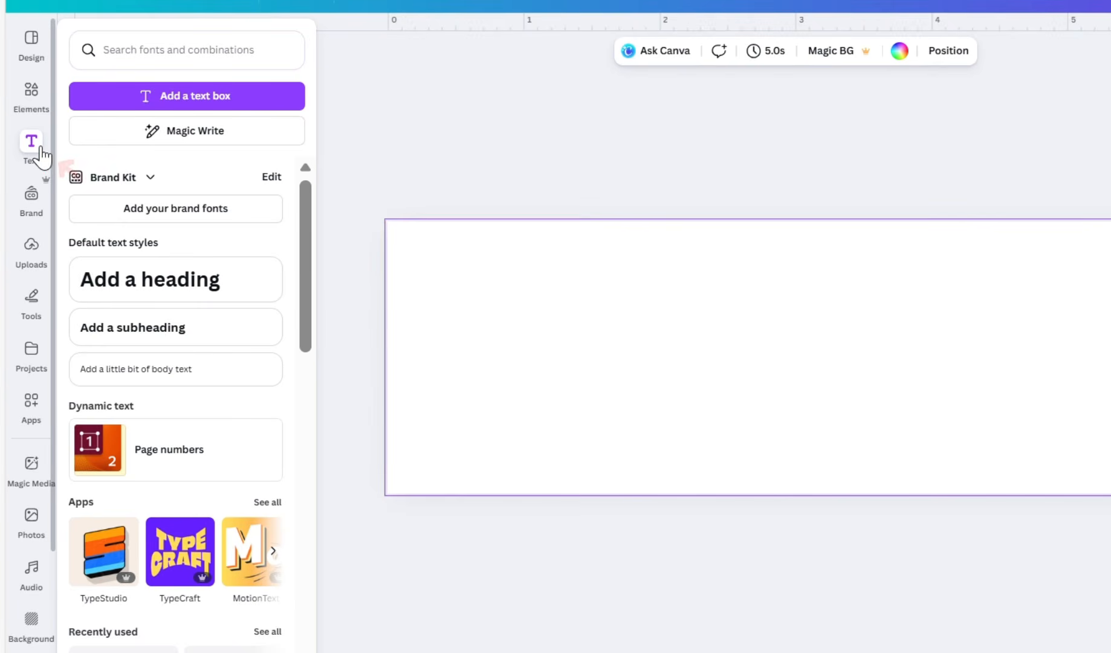
pyautogui.click(155, 287)
pyautogui.doubleClick(833, 377)
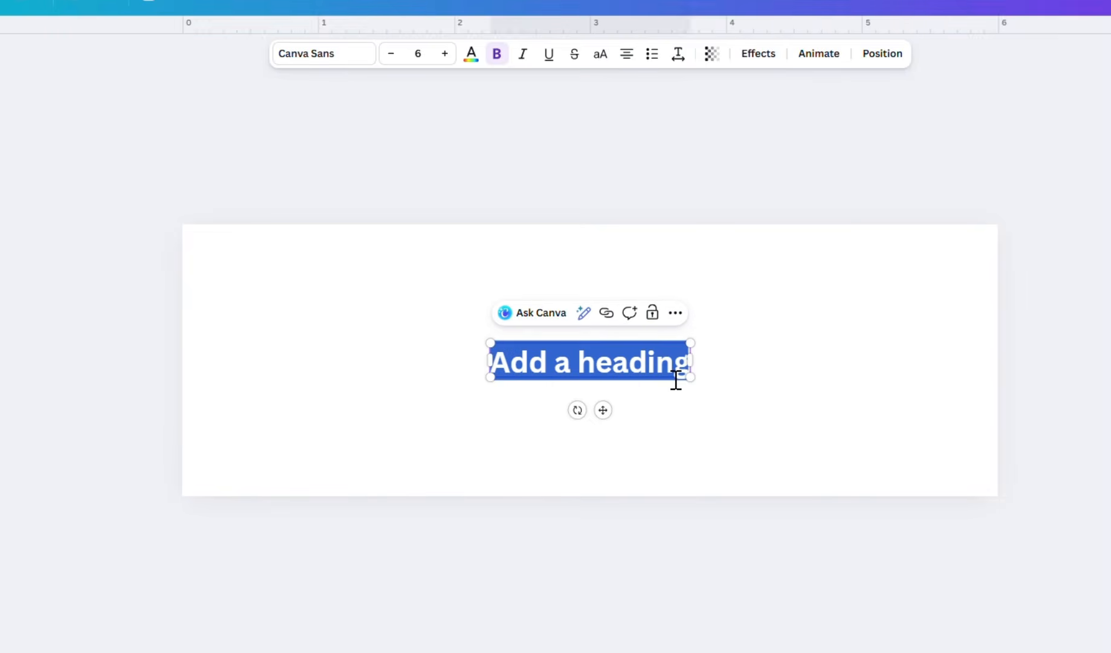
pyautogui.write('FAB')
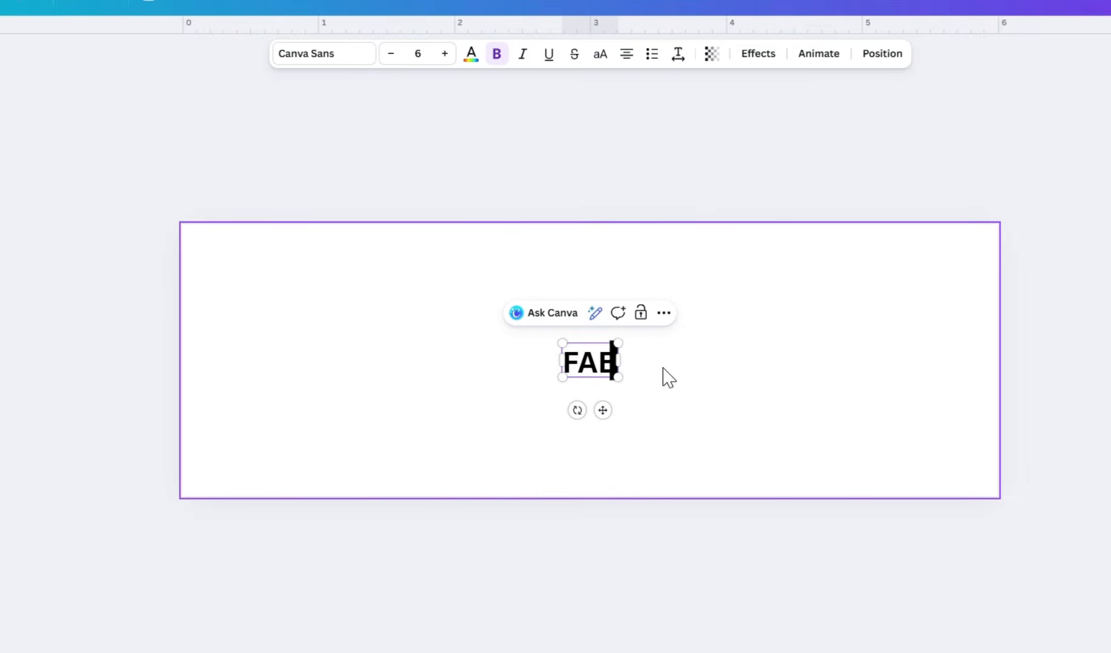
pyautogui.write('RIC LABEL')
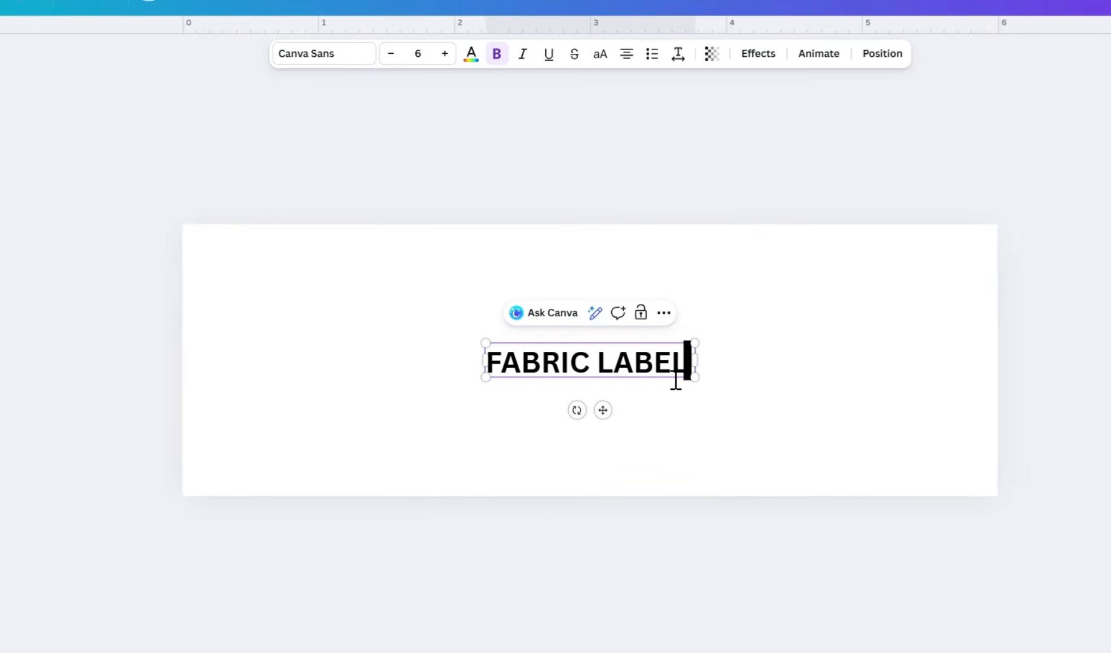
pyautogui.write(' DESIGN TEMPLATE')
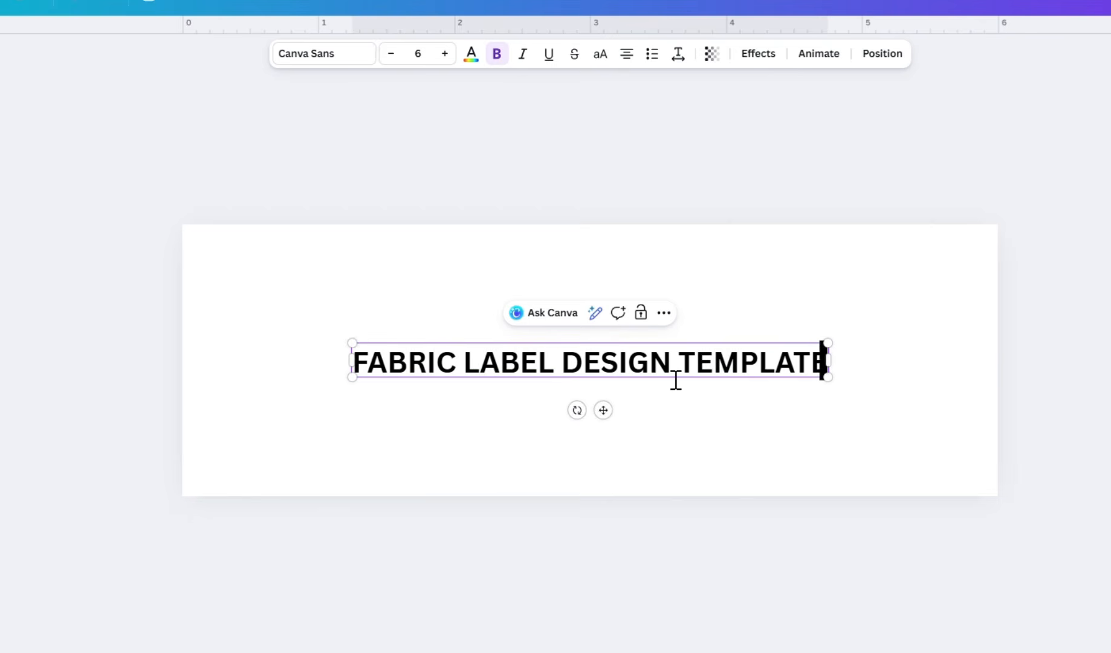
pyautogui.press('Return')
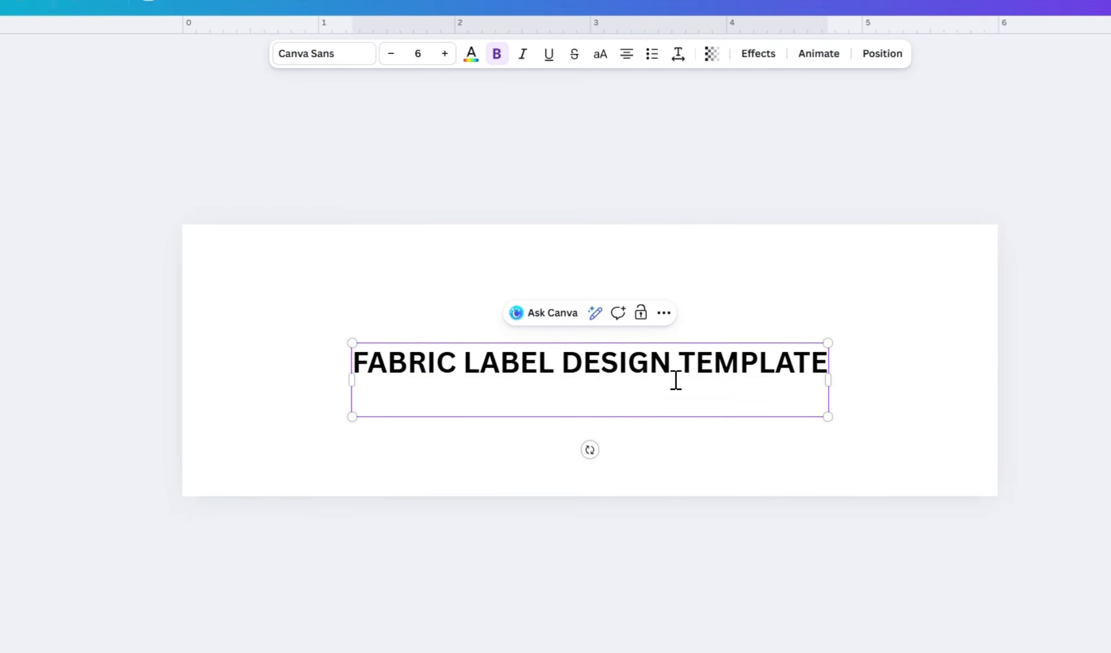
pyautogui.write('6CM X 2CM')
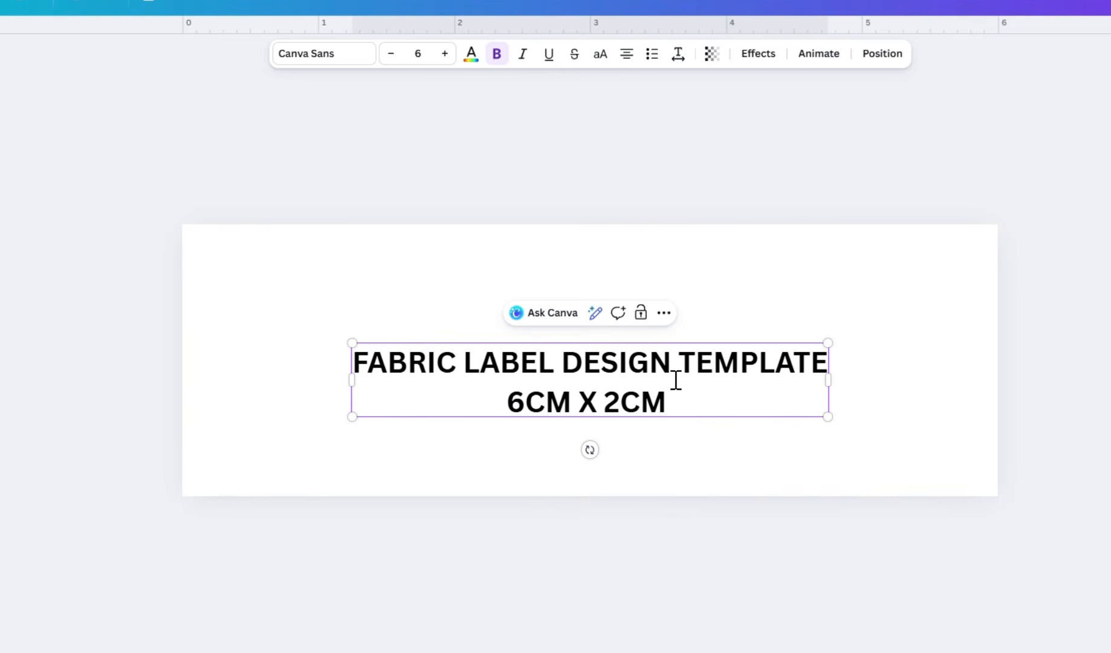
# Step: Recolor both lines of the heading text light gray (#b4b4b4)
pyautogui.doubleClick(682, 404)
pyautogui.click(545, 396)
pyautogui.moveTo(518, 388); pyautogui.dragTo(357, 360)
pyautogui.click(471, 53)
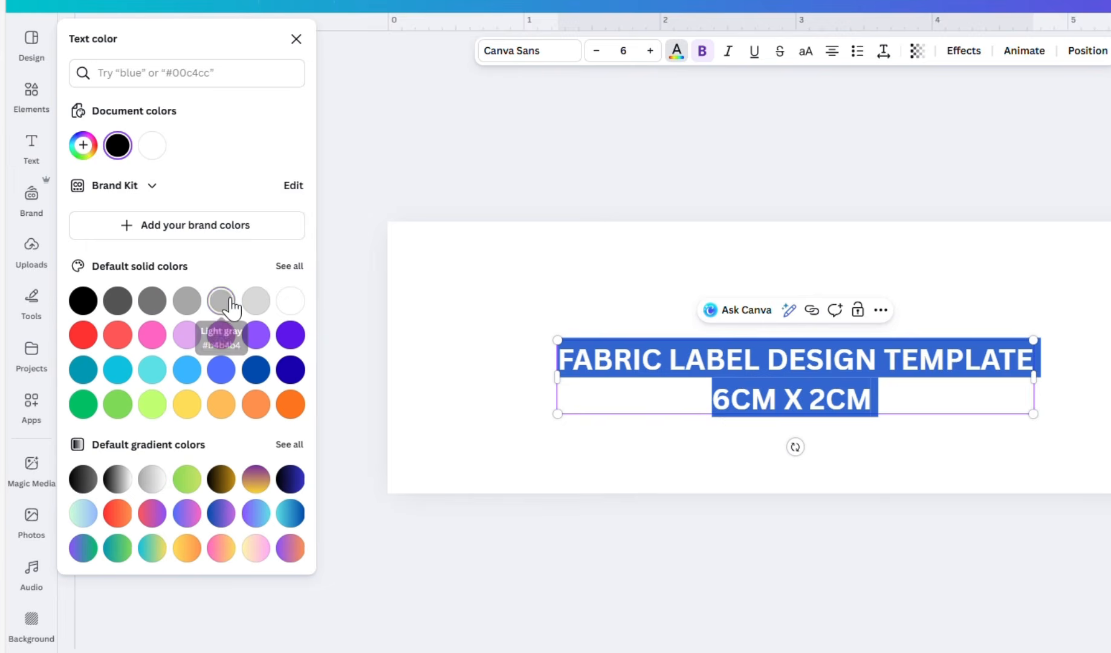
pyautogui.click(220, 300)
pyautogui.click(587, 437)
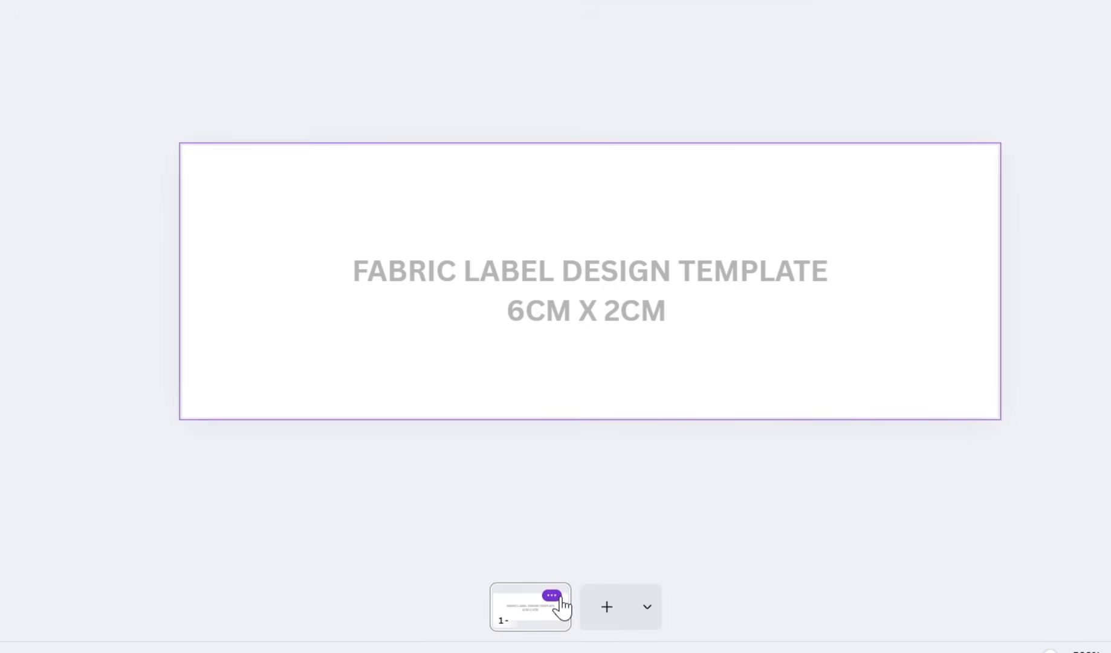
# Step: Title the first page "FABRIC LABEL DESIGN TEMPLATE"
pyautogui.click(552, 596)
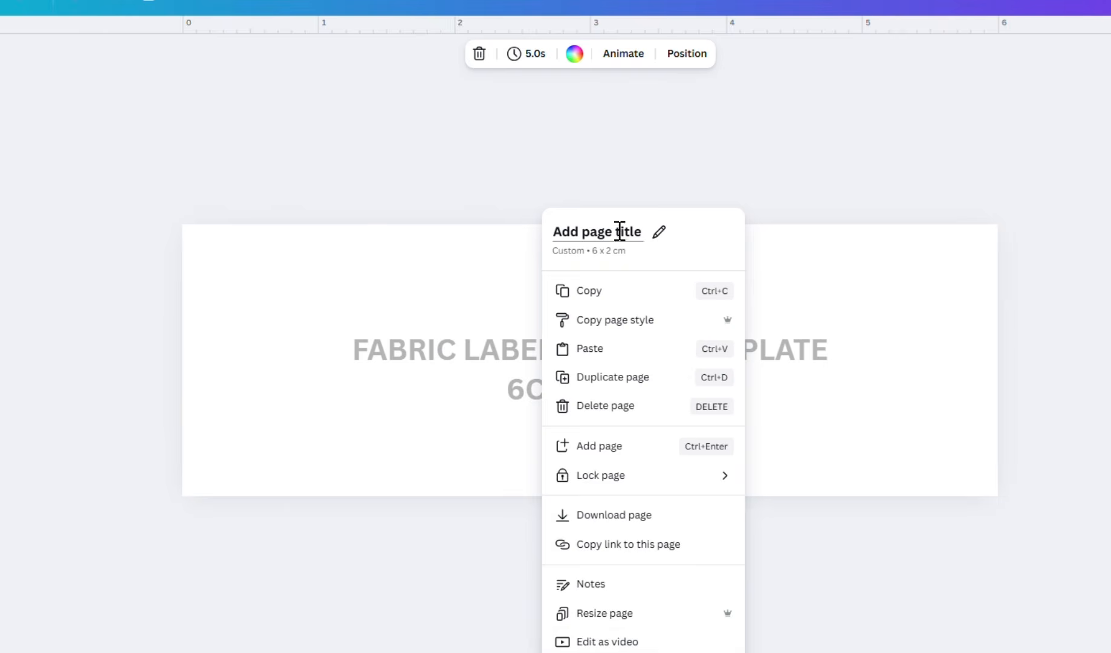
pyautogui.click(653, 242)
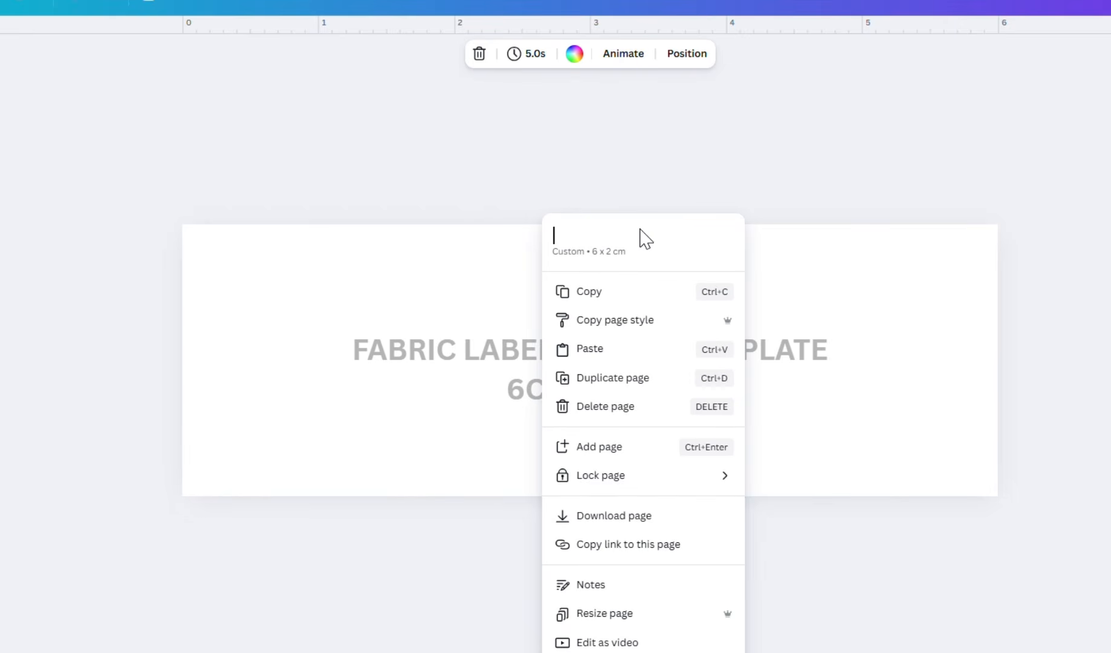
pyautogui.write('FABRIC ')
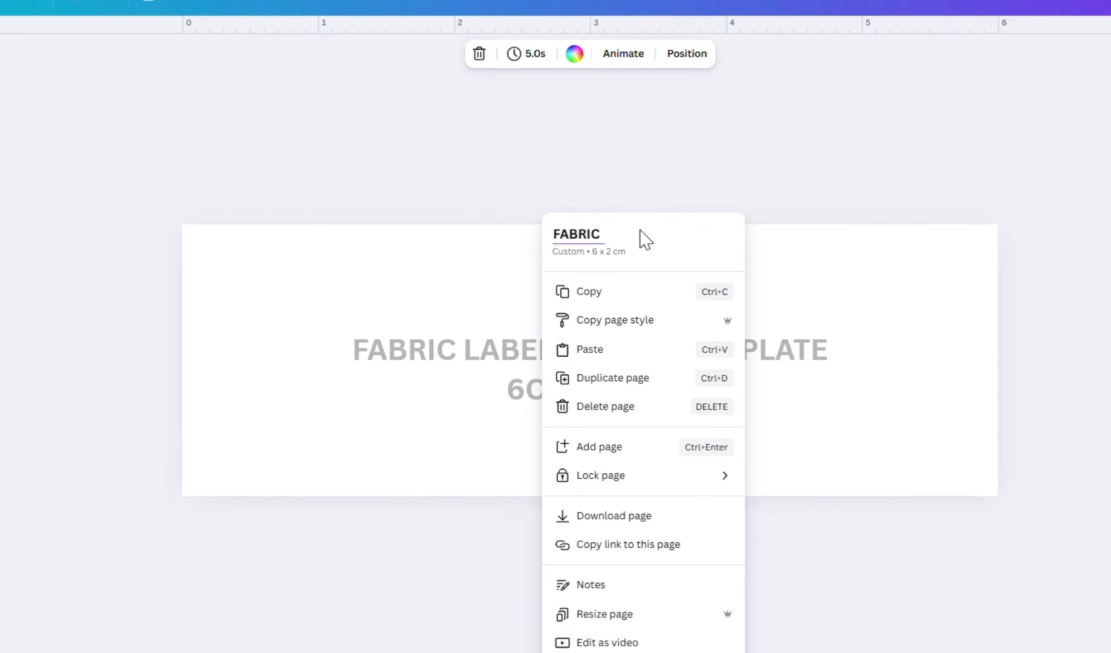
pyautogui.write('LABEL DESIGN ')
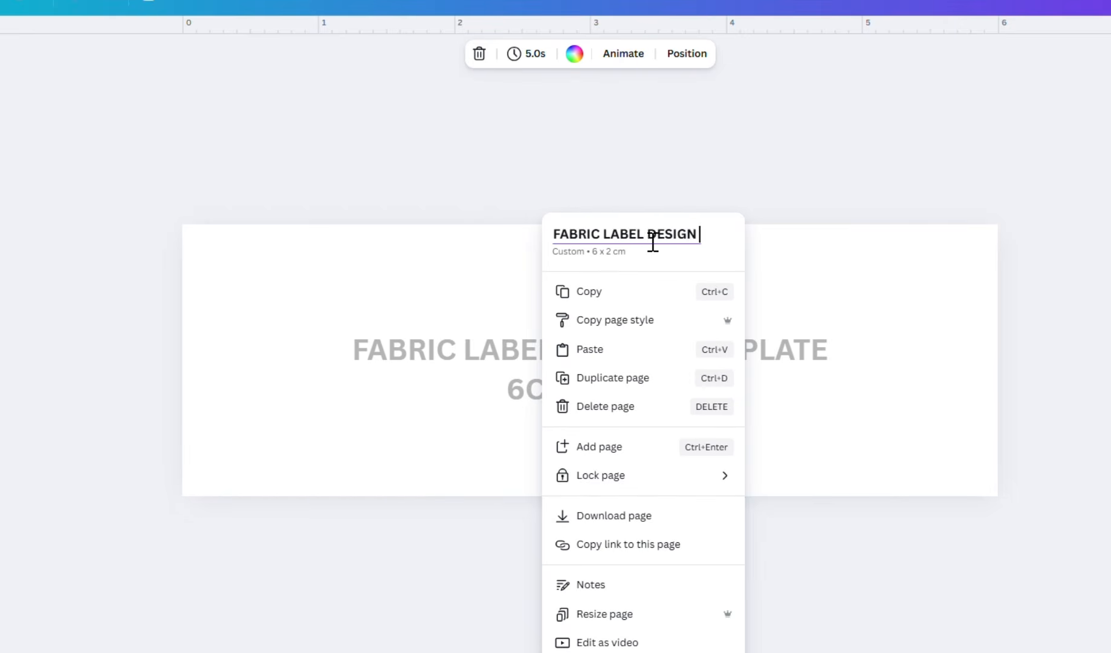
pyautogui.write('TEMPLATE')
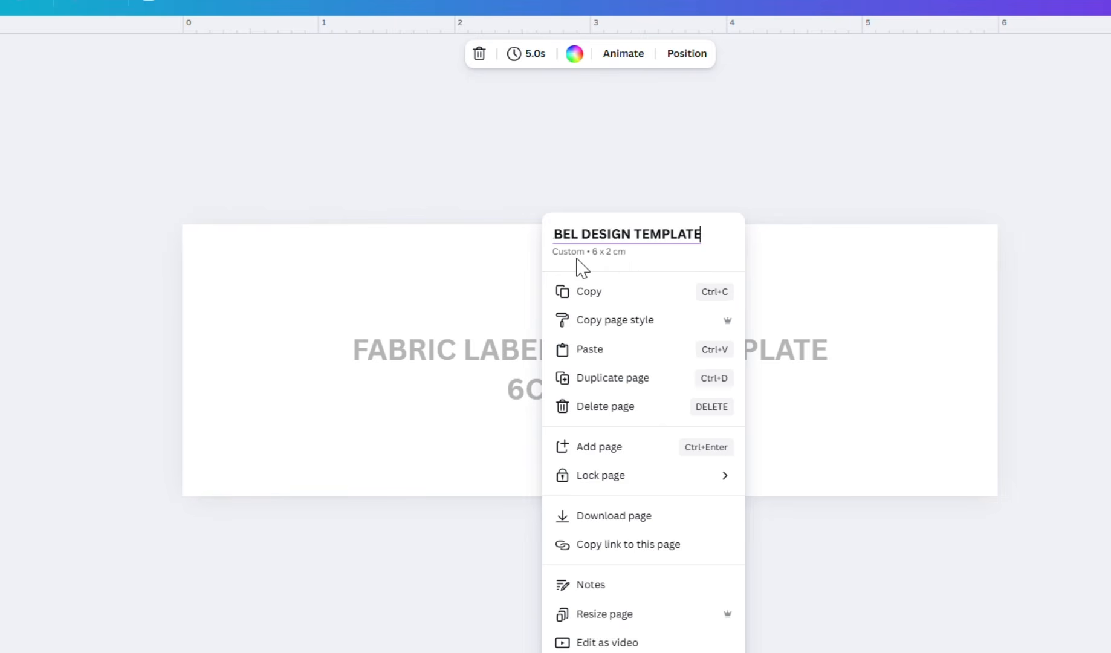
pyautogui.click(776, 317)
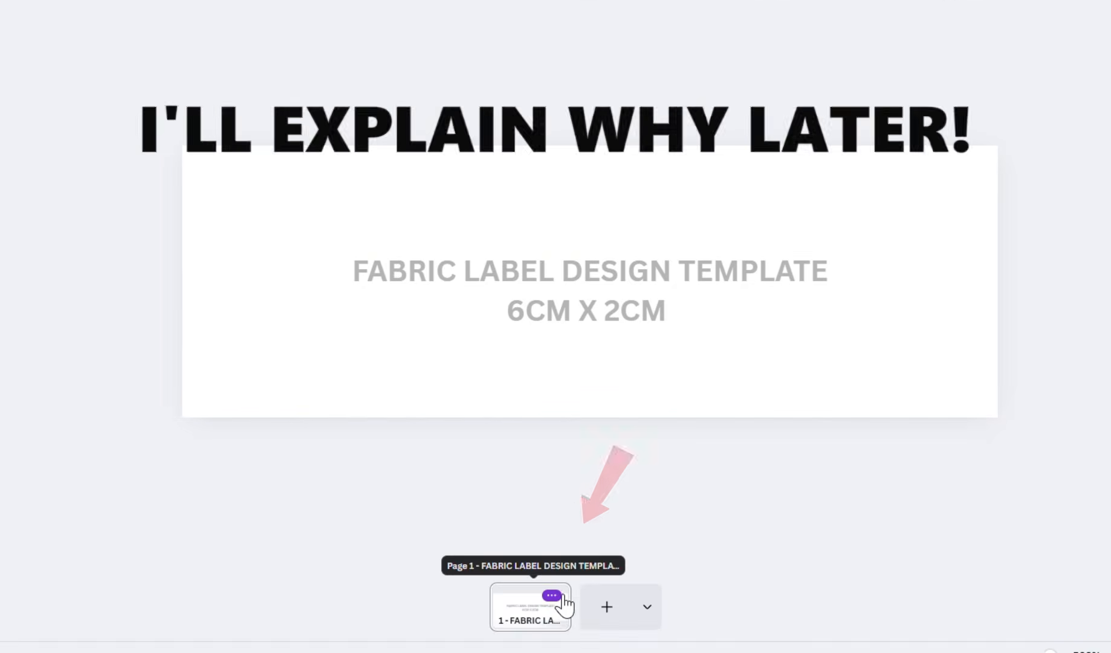
# Step: Lock the fabric label template page
pyautogui.click(551, 595)
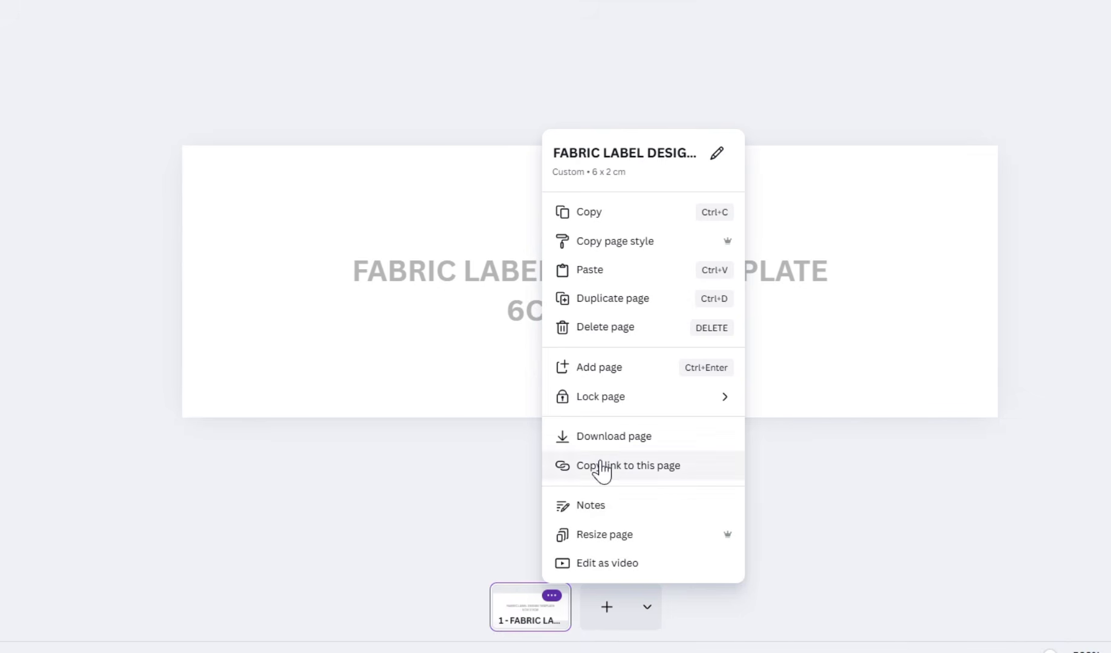
pyautogui.moveTo(611, 398)
pyautogui.click(789, 396)
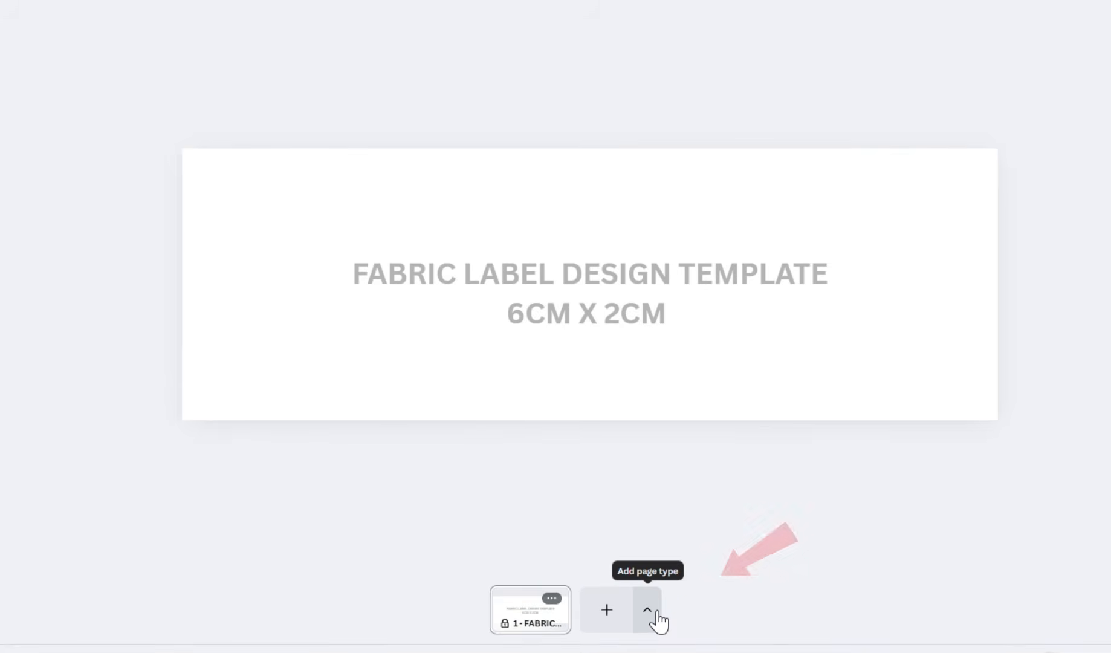
# Step: Set up an additional custom-size page with a width of 8 in and a height of 11.5 in
pyautogui.click(648, 615)
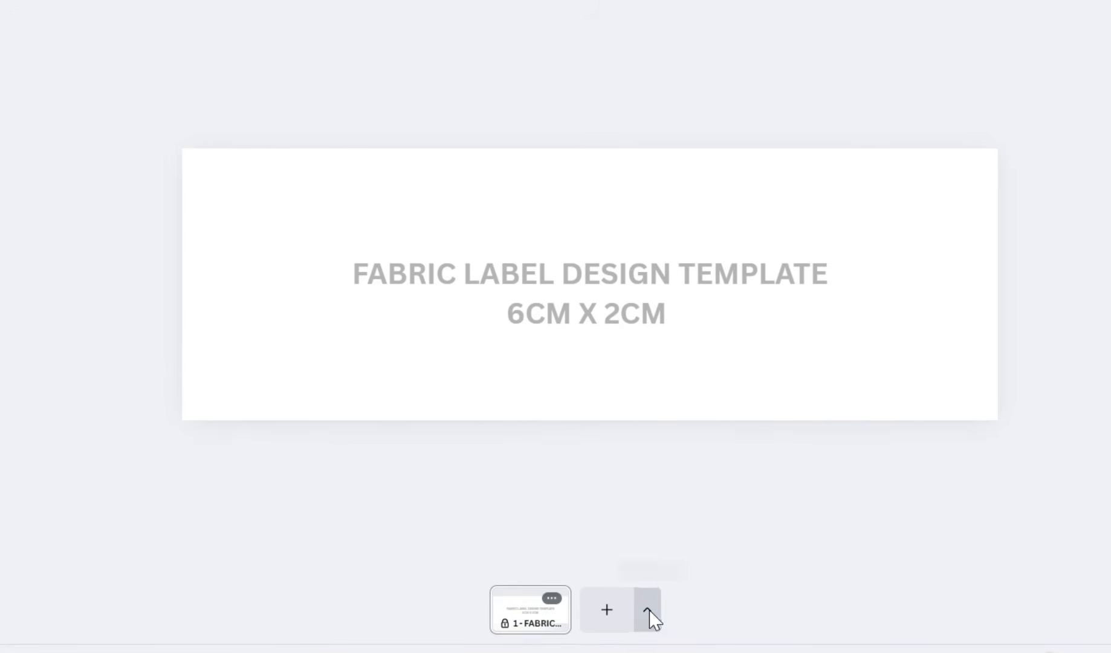
pyautogui.click(737, 532)
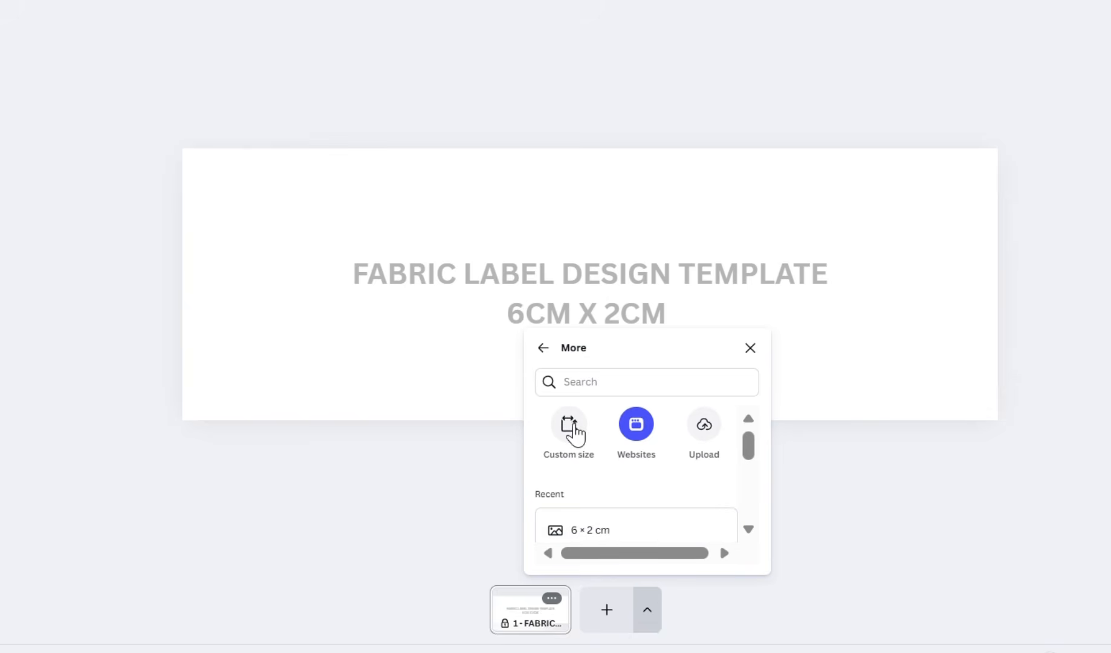
pyautogui.click(581, 429)
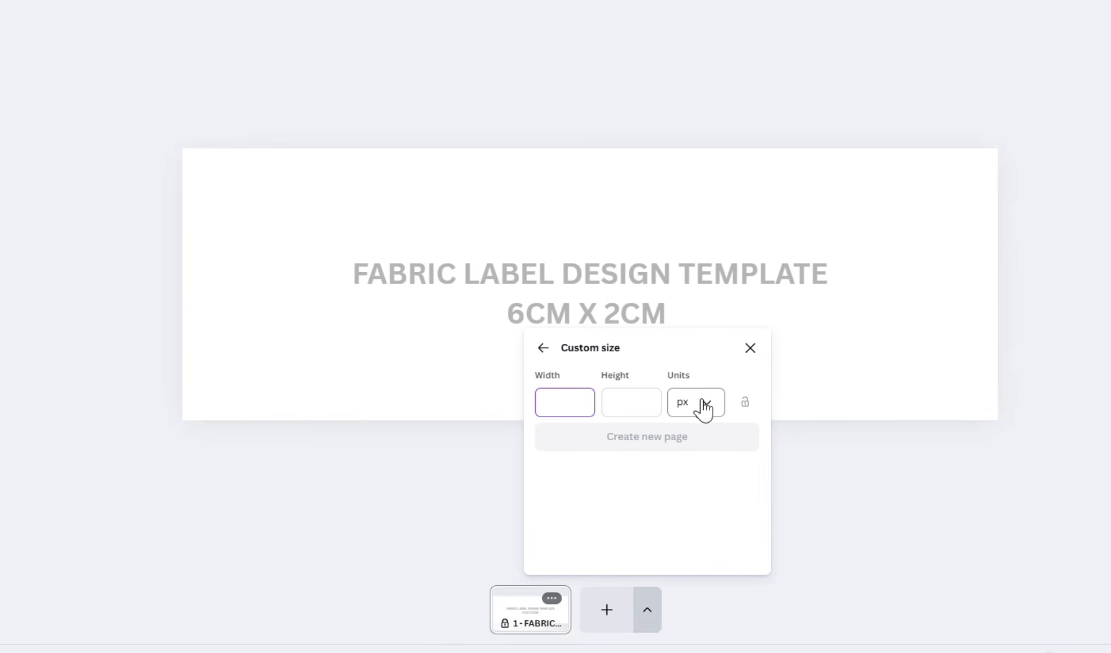
pyautogui.click(704, 406)
pyautogui.click(708, 477)
pyautogui.click(590, 415)
pyautogui.write('8')
pyautogui.press('Tab')
pyautogui.write('1')
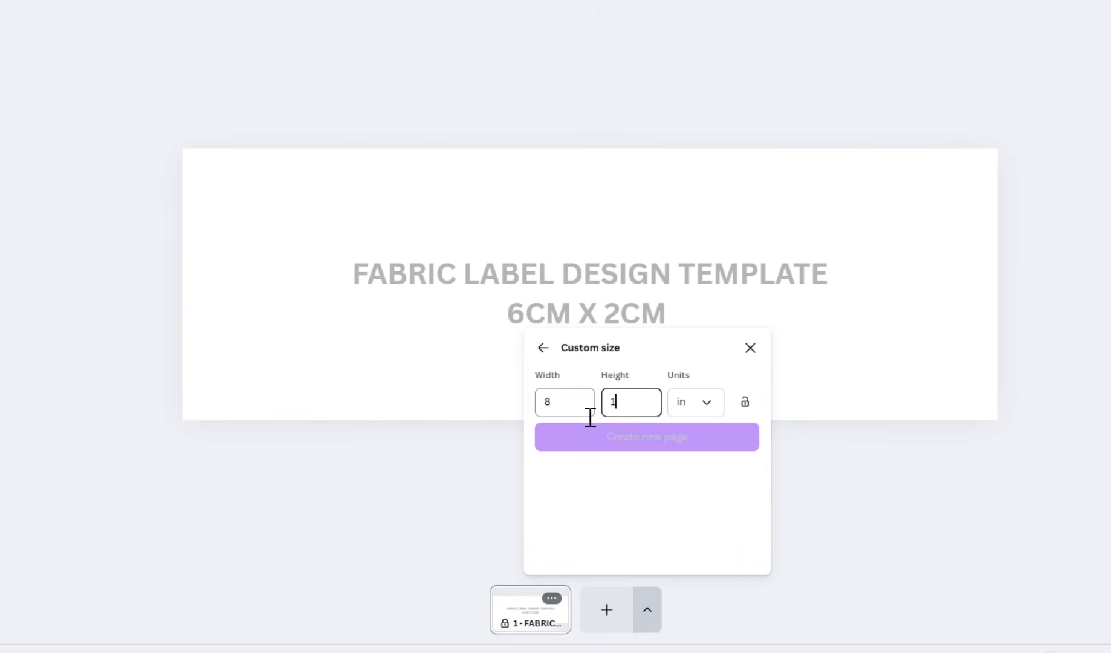
pyautogui.write('1.5')
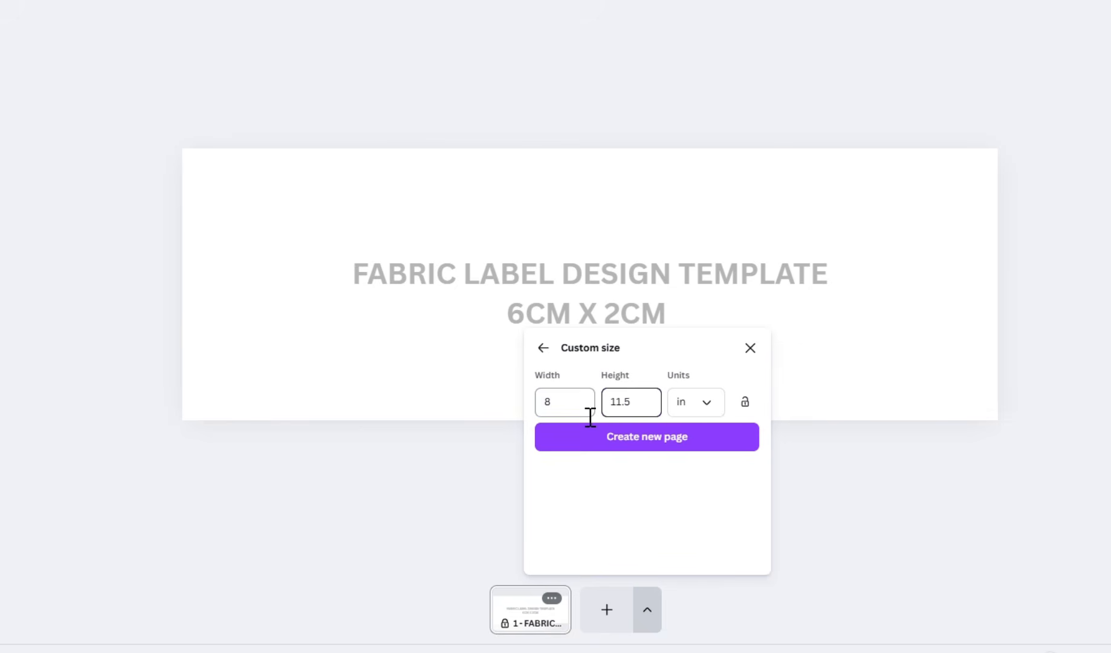
# Step: Convert the new page's size units to centimetres and create the page
pyautogui.click(720, 413)
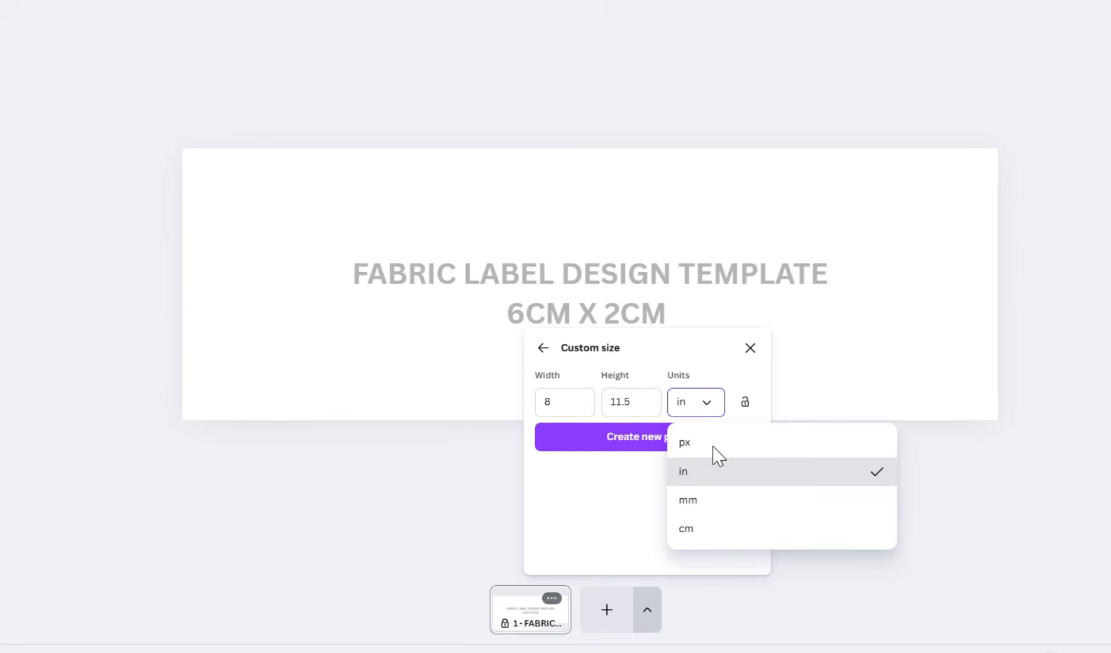
pyautogui.click(729, 532)
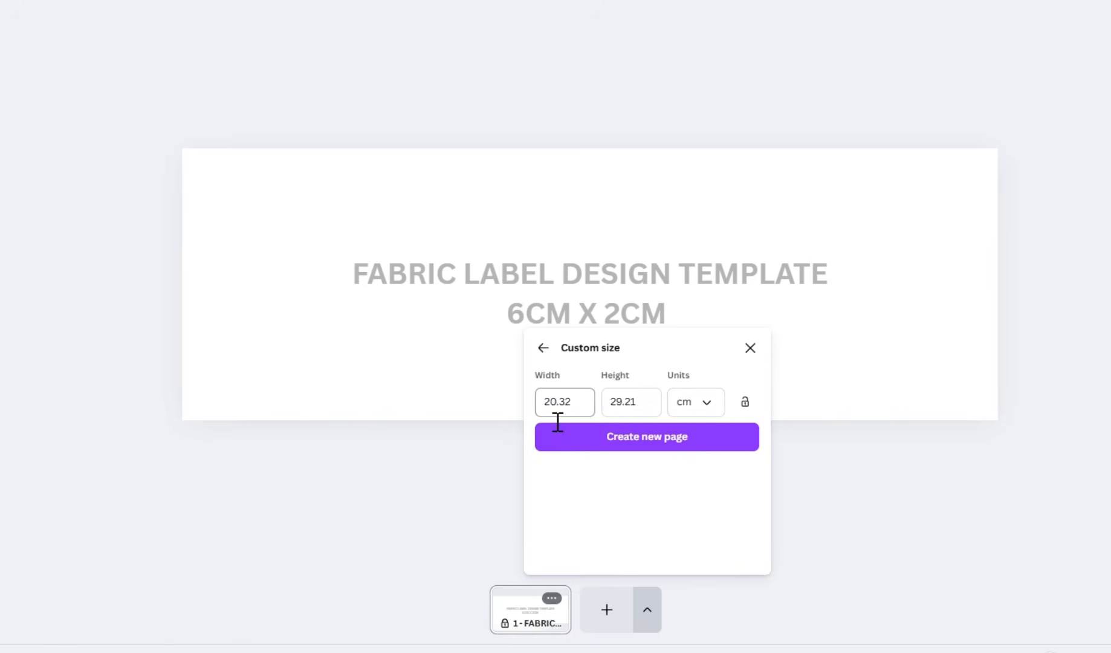
pyautogui.click(647, 445)
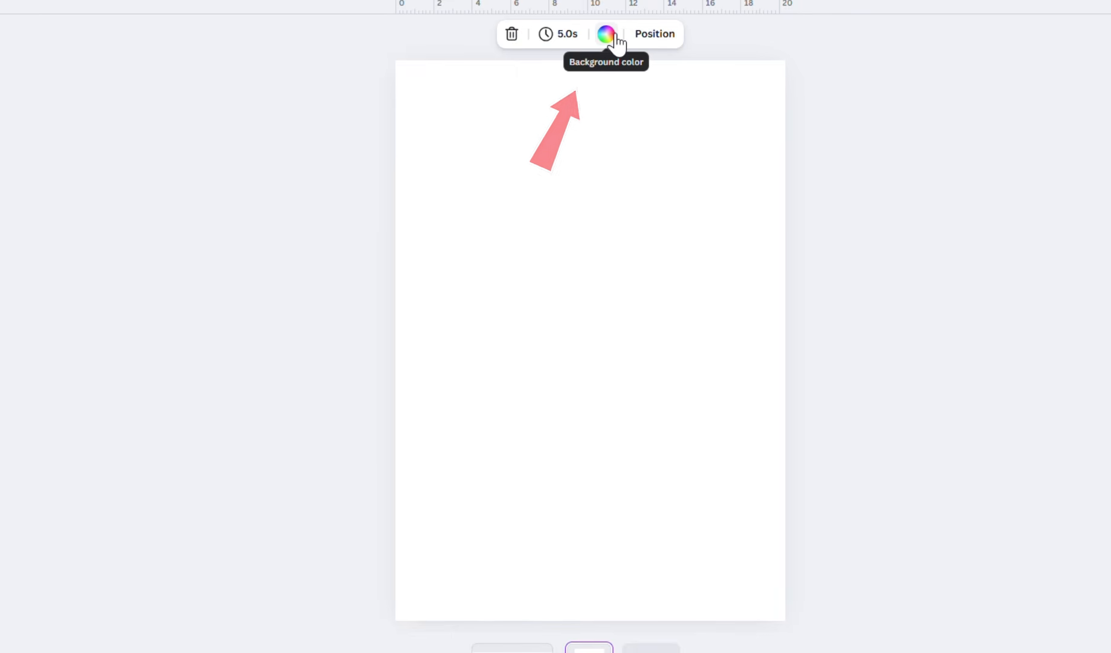
# Step: Fill the new page's background with the palest gray of the default solid colors
pyautogui.click(606, 35)
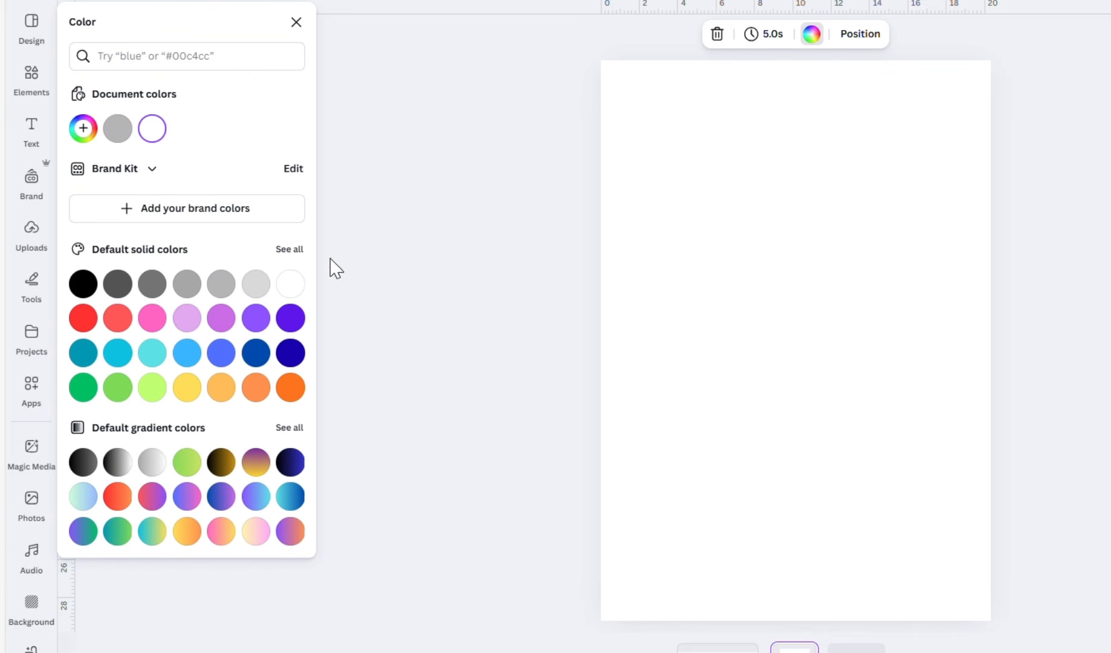
pyautogui.click(256, 284)
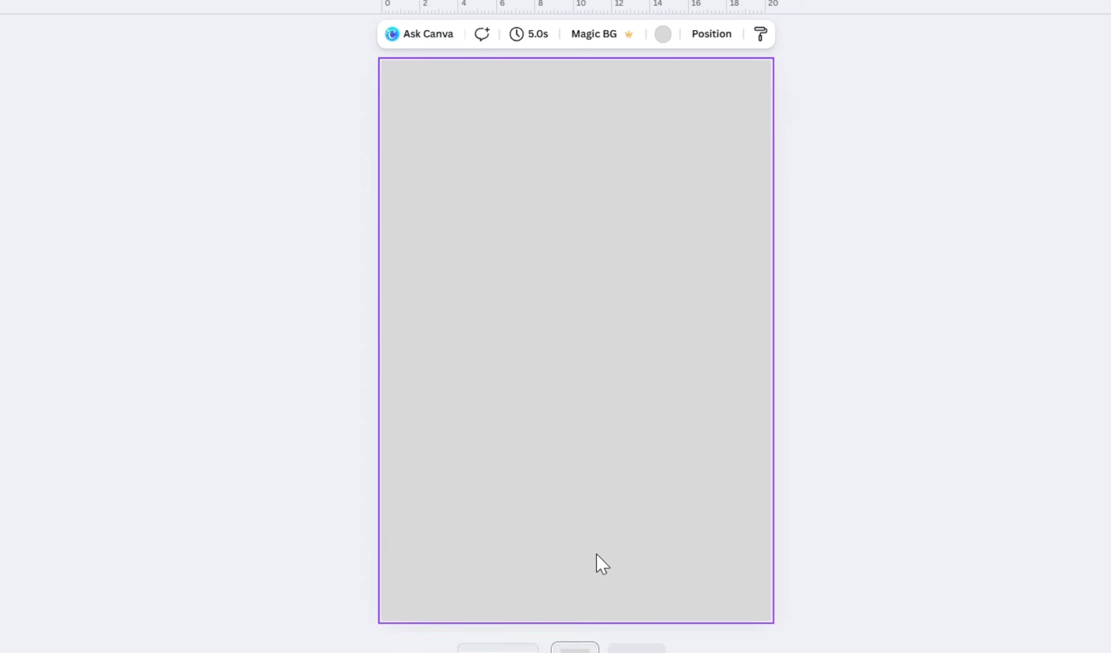
# Step: Download only page 1, the fabric label design template, as a PNG at size 1
pyautogui.scroll(-1, 592, 567)
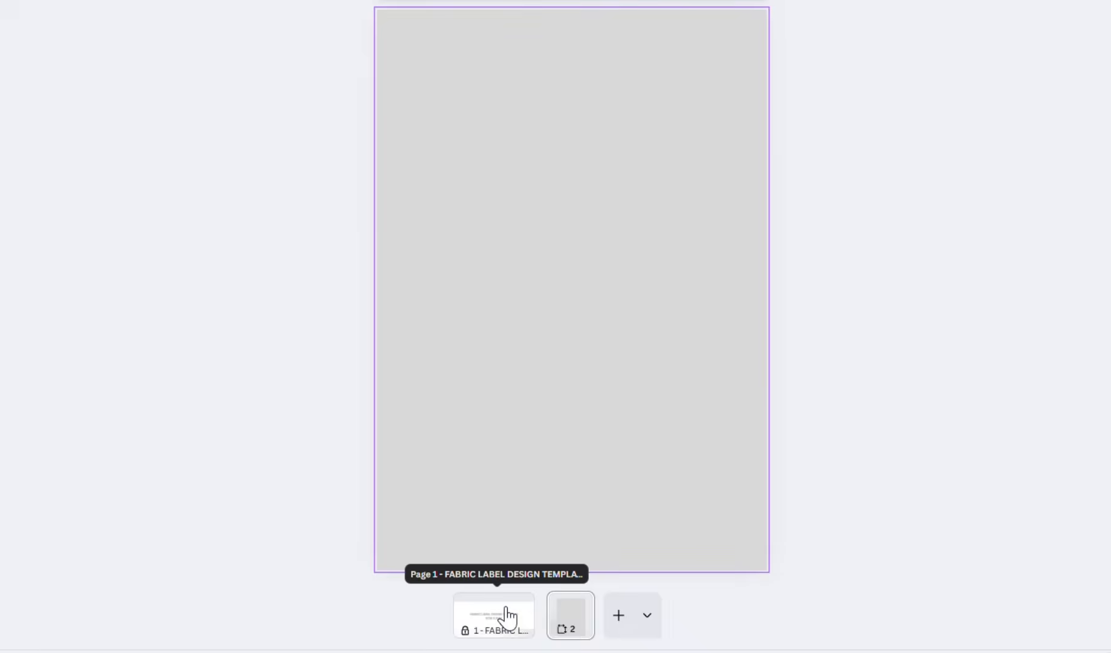
pyautogui.click(506, 607)
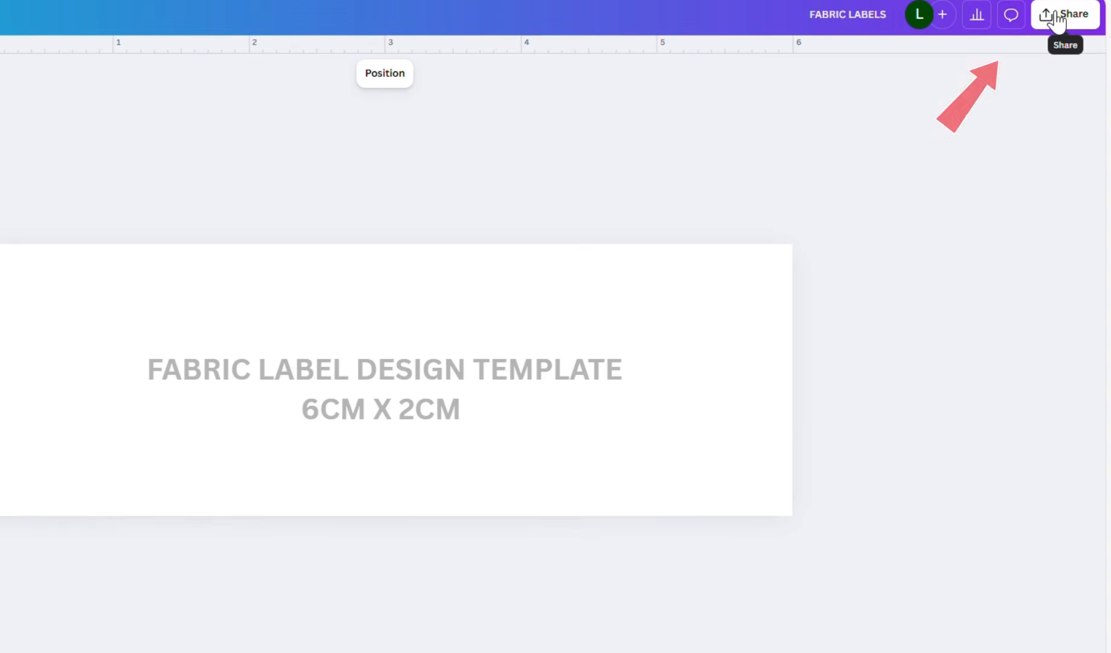
pyautogui.click(1064, 14)
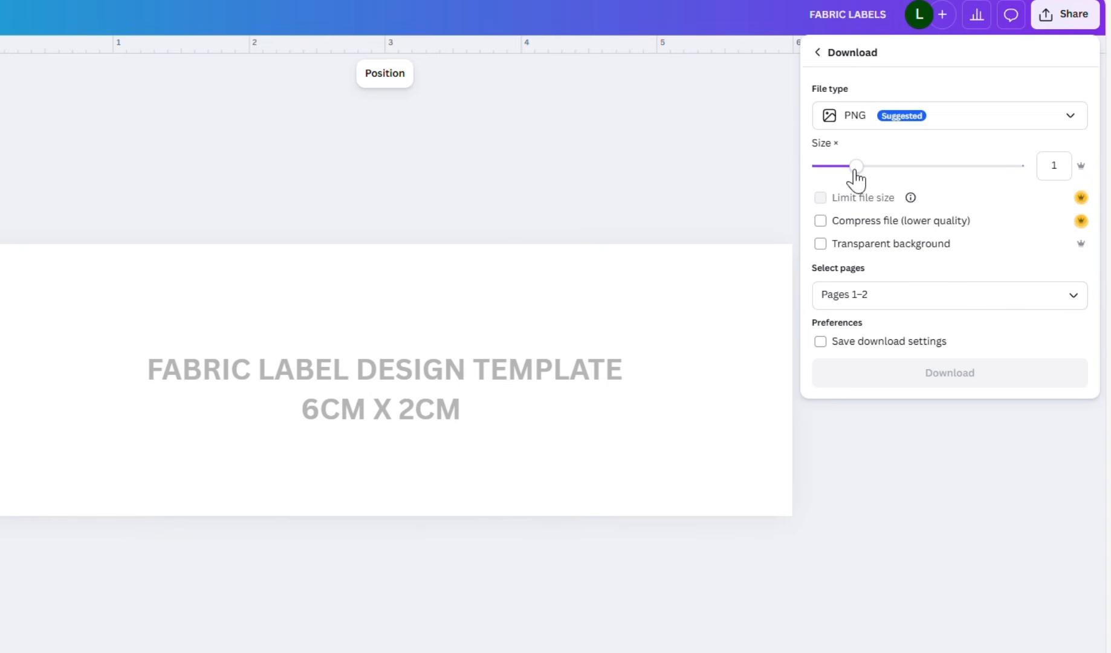
pyautogui.click(1061, 302)
pyautogui.click(854, 398)
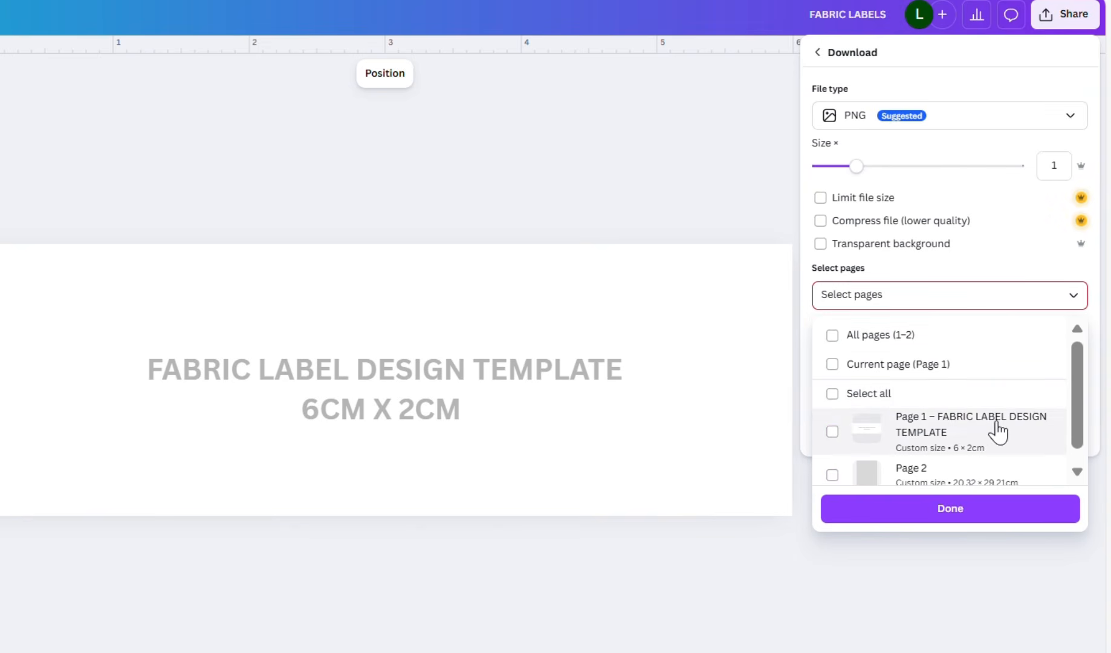
pyautogui.click(844, 434)
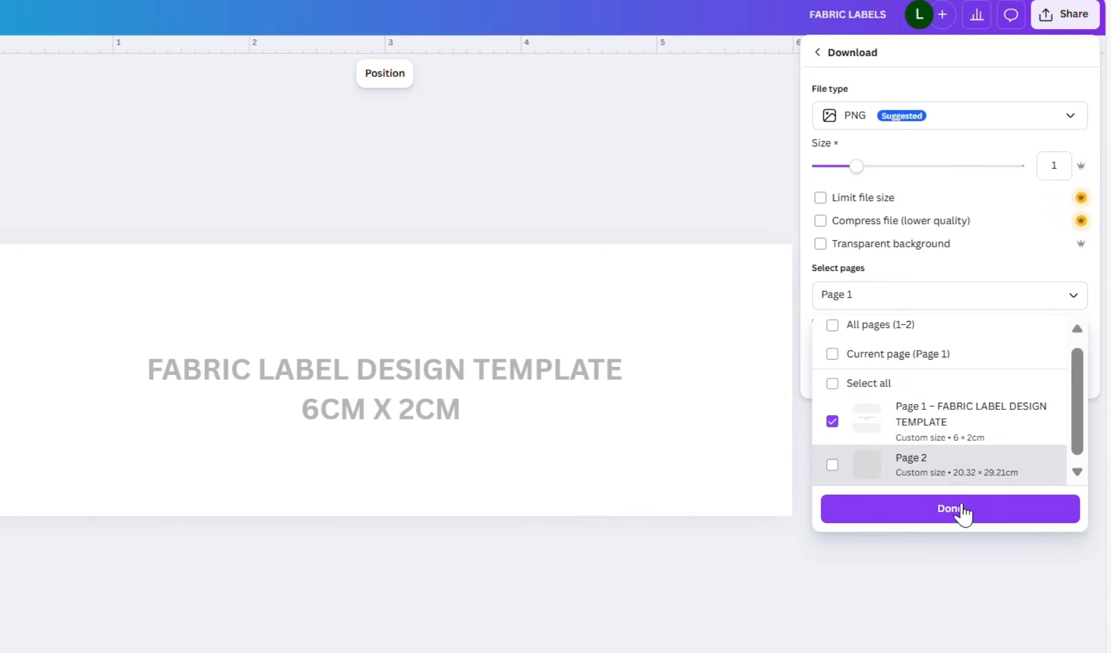
pyautogui.click(962, 514)
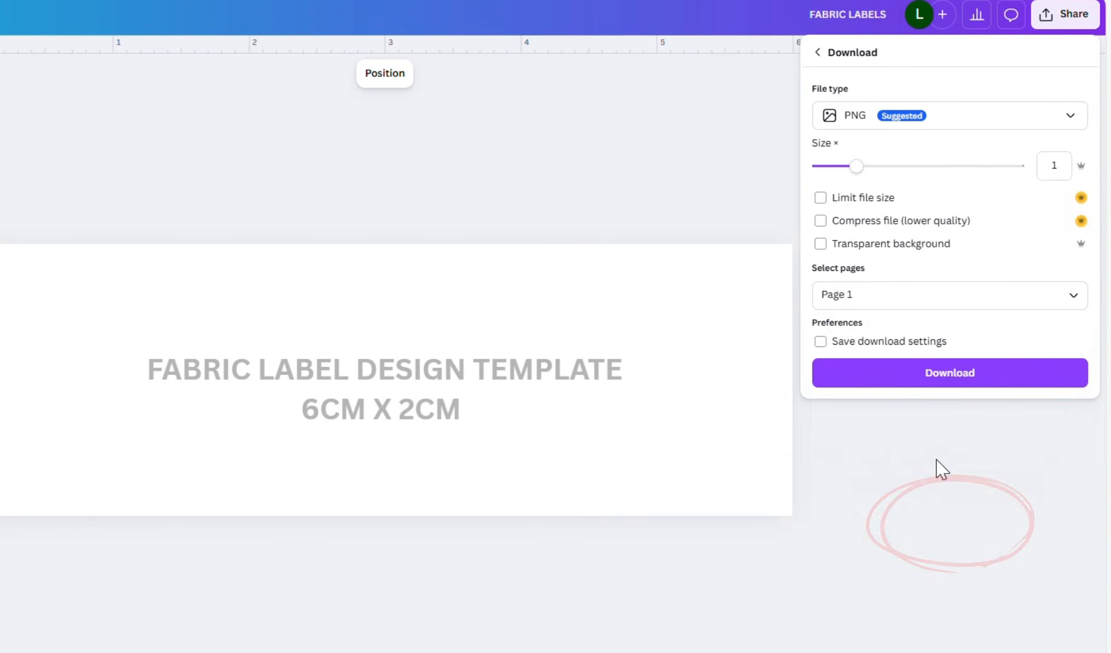
pyautogui.click(932, 378)
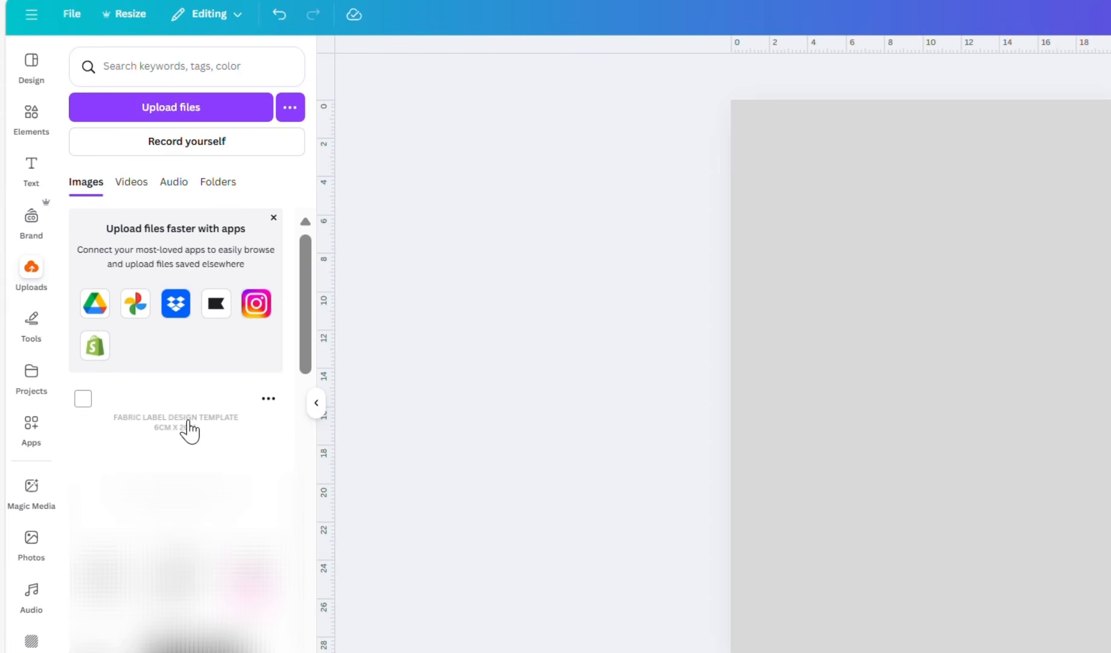
# Step: Place the uploaded label template image on the gray page and size it to 6 cm wide by 2 cm high
pyautogui.moveTo(189, 428); pyautogui.dragTo(871, 254)
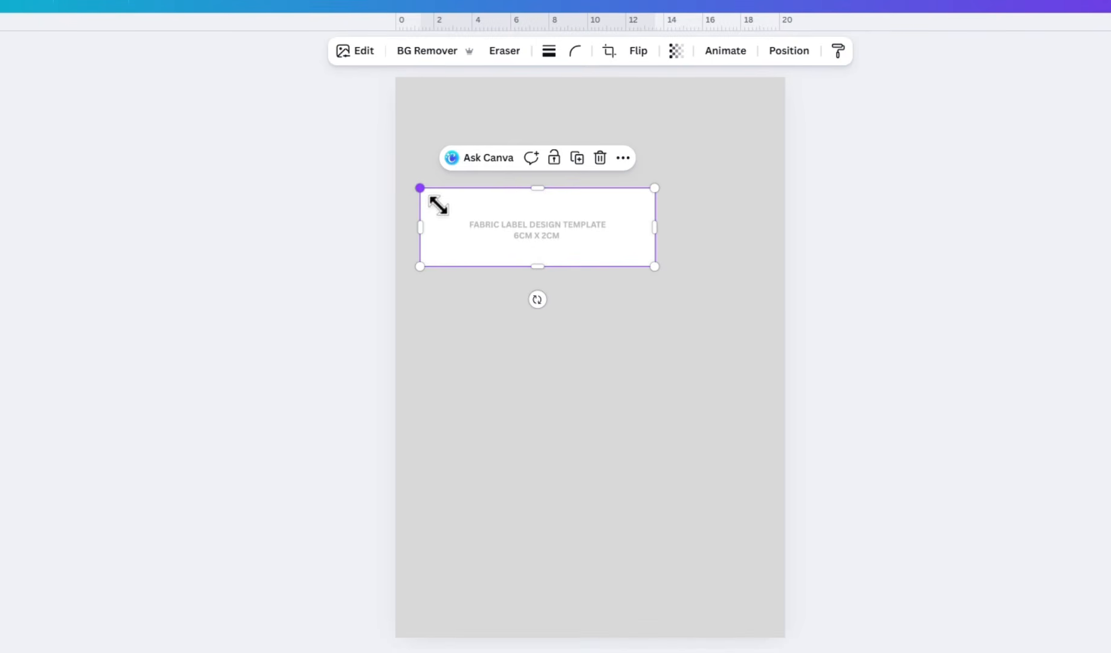
pyautogui.moveTo(438, 204); pyautogui.dragTo(554, 252)
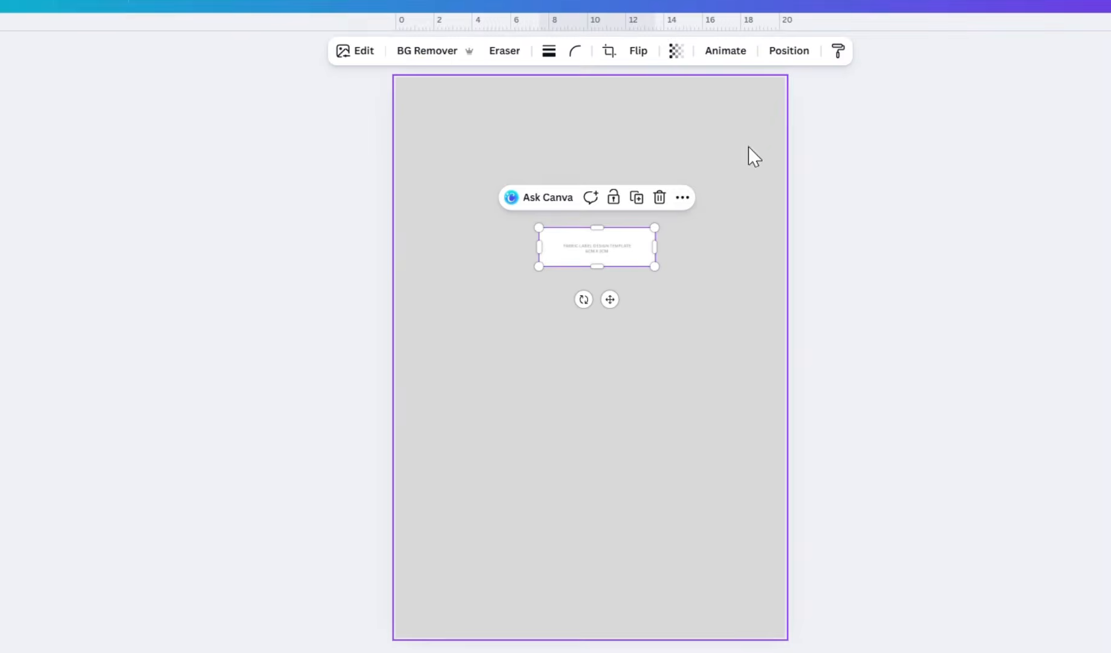
pyautogui.click(795, 56)
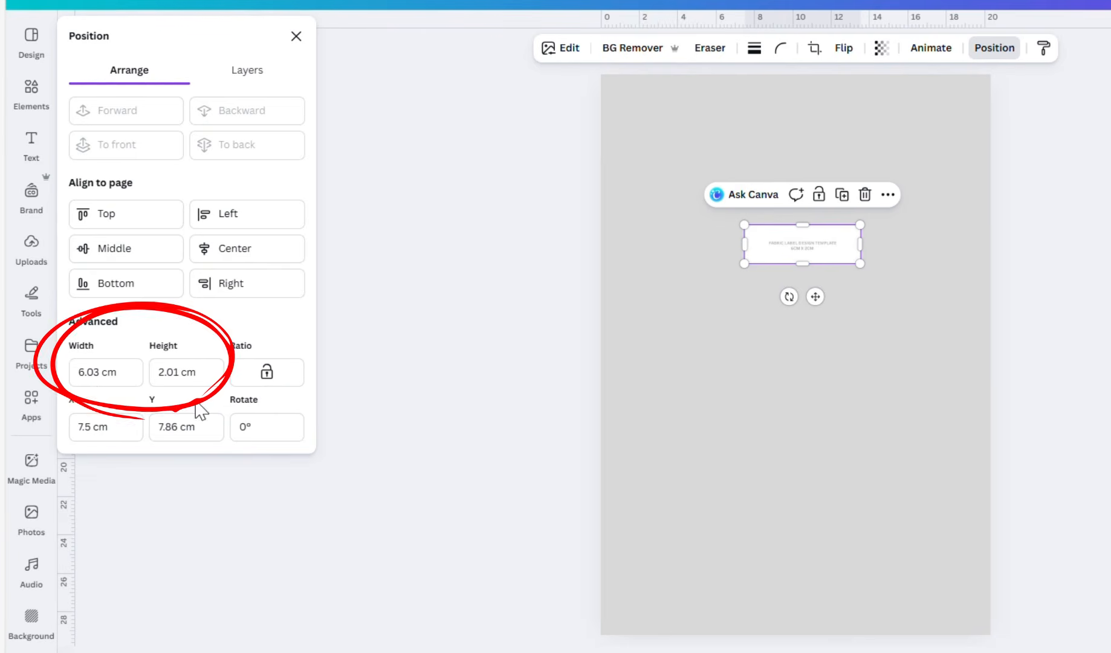
pyautogui.click(114, 380)
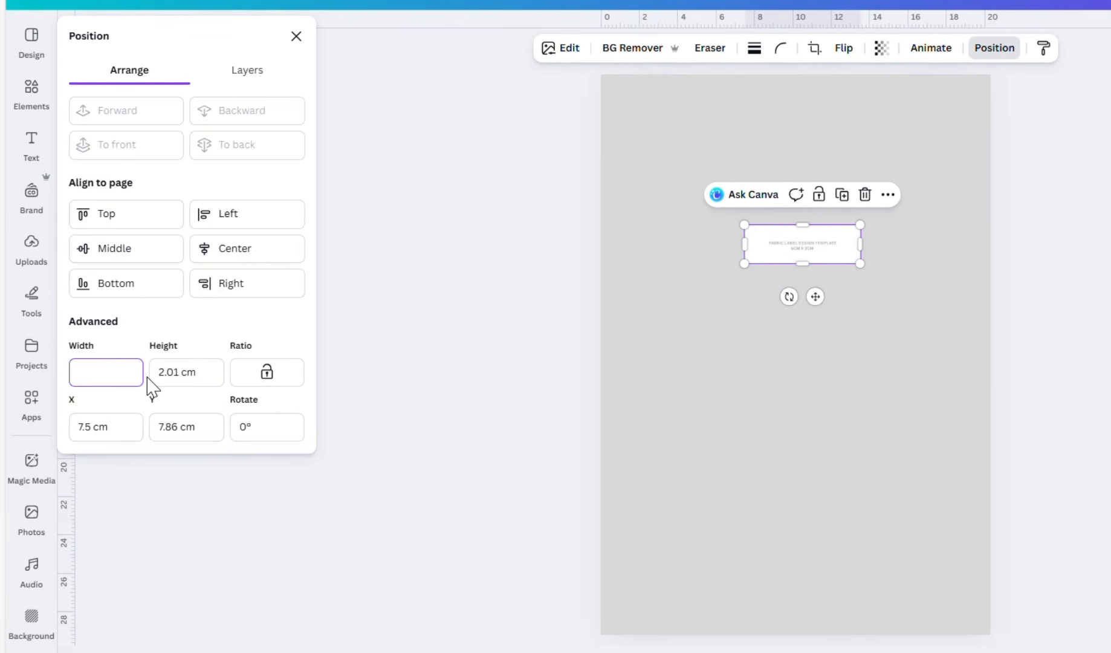
pyautogui.click(194, 379)
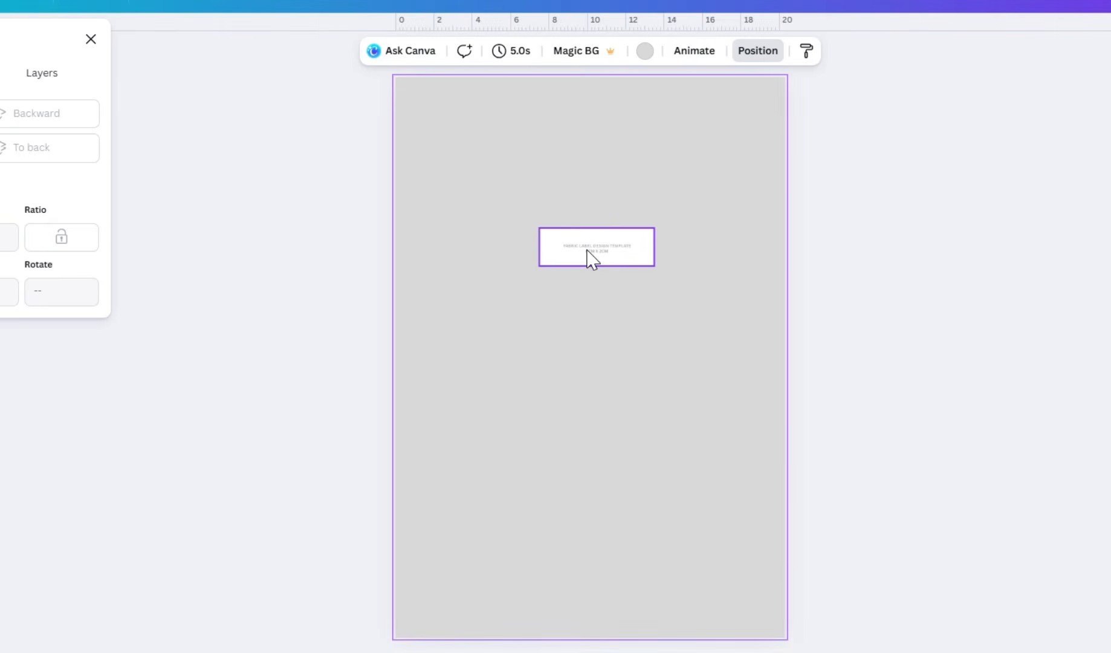
# Step: Move the label image to the gray page's upper-left corner, leaving a small margin to both edges
pyautogui.click(590, 258)
pyautogui.moveTo(587, 258); pyautogui.dragTo(466, 122)
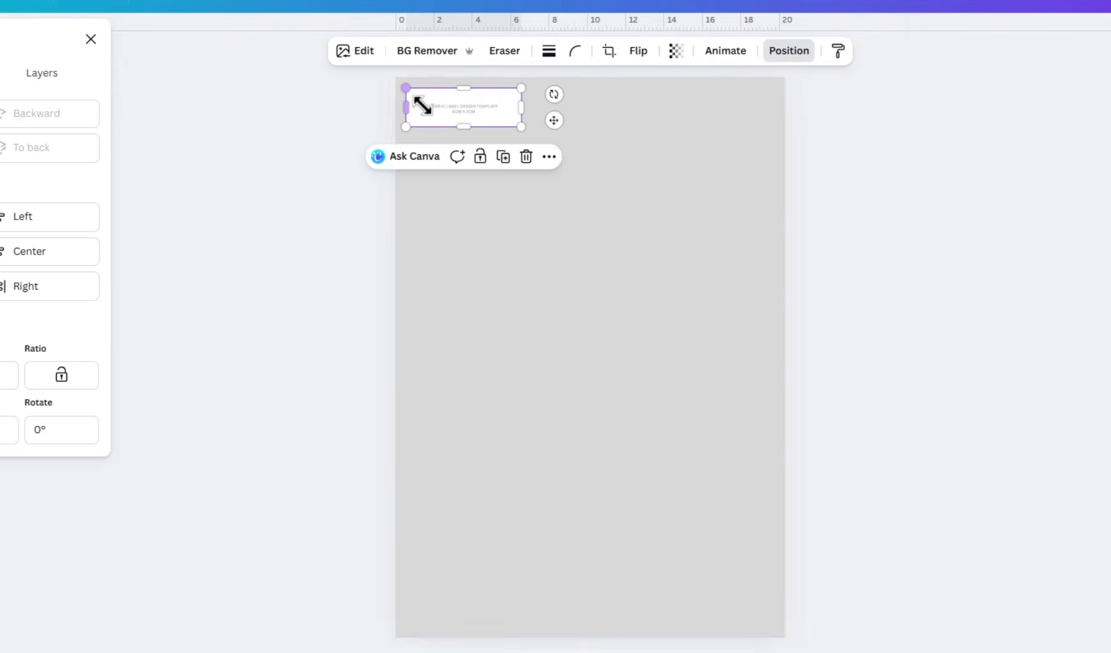
pyautogui.click(592, 148)
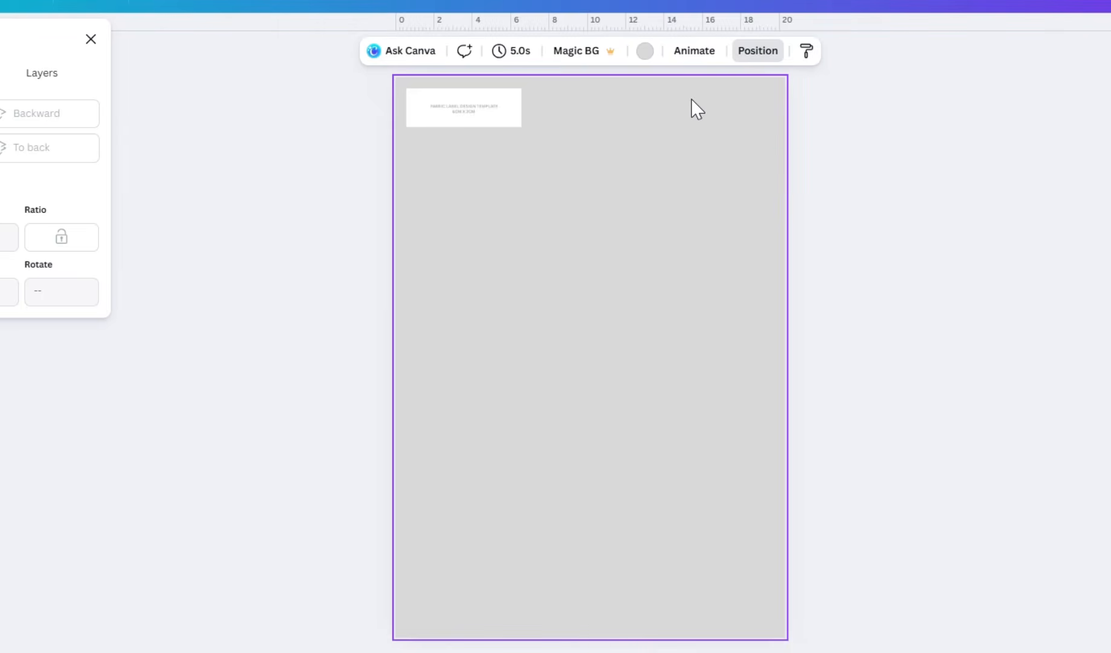
# Step: Duplicate the label twice and line the copies up beside it as an evenly spaced row of three
pyautogui.click(470, 113)
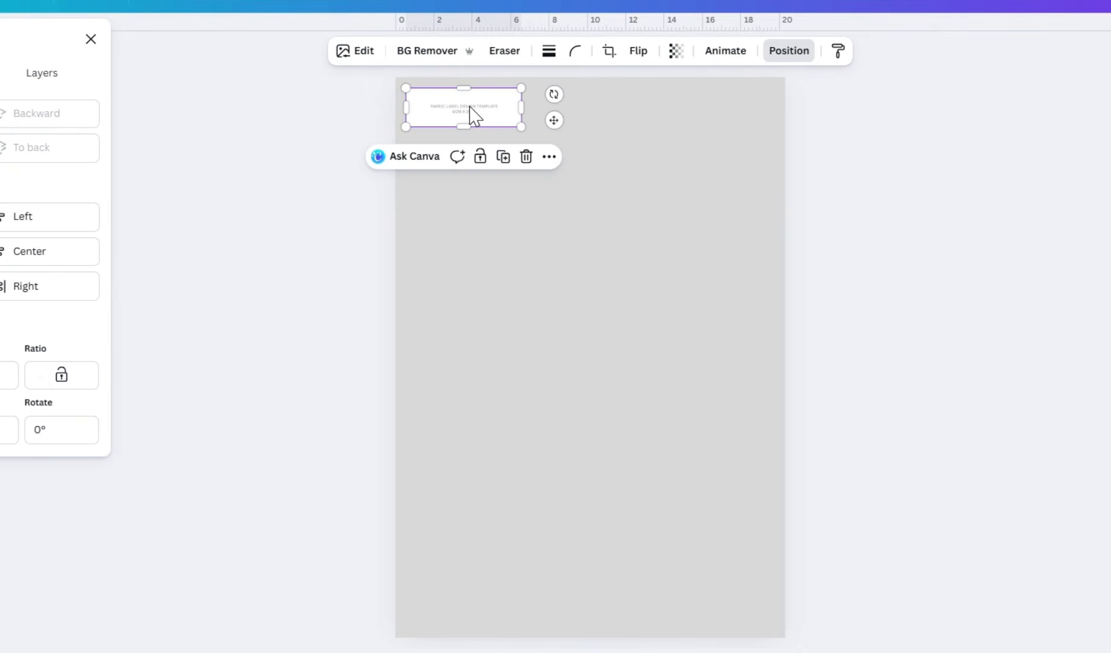
pyautogui.click(514, 160)
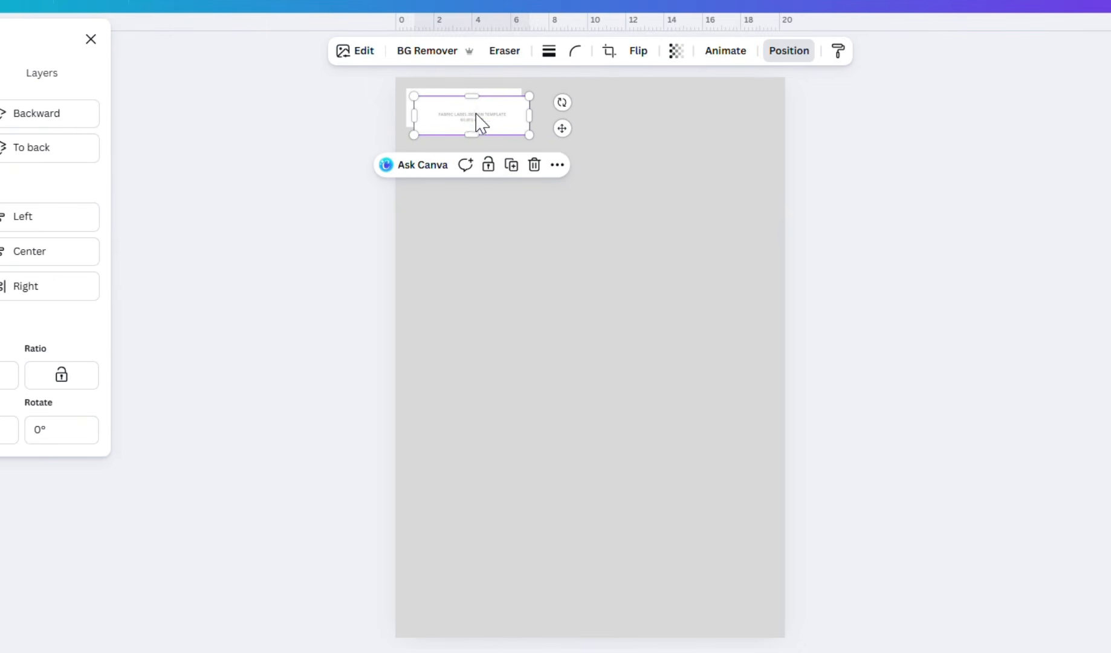
pyautogui.moveTo(479, 119); pyautogui.dragTo(601, 118)
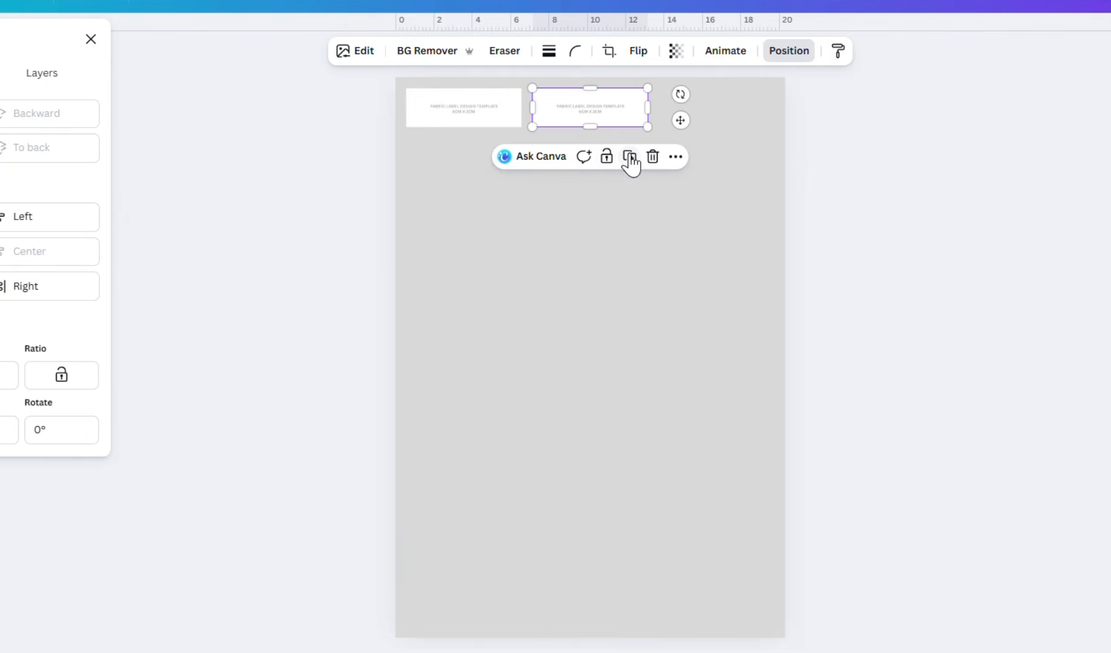
pyautogui.click(630, 162)
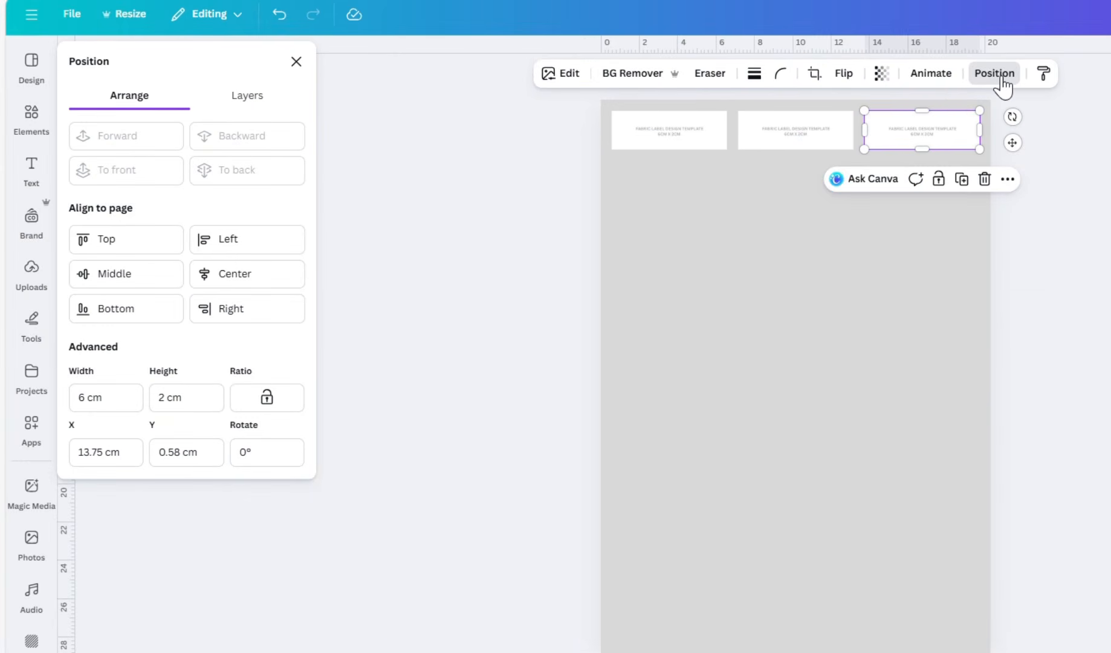
# Step: Select all three label layers and group them into one row
pyautogui.click(244, 100)
pyautogui.moveTo(242, 191)
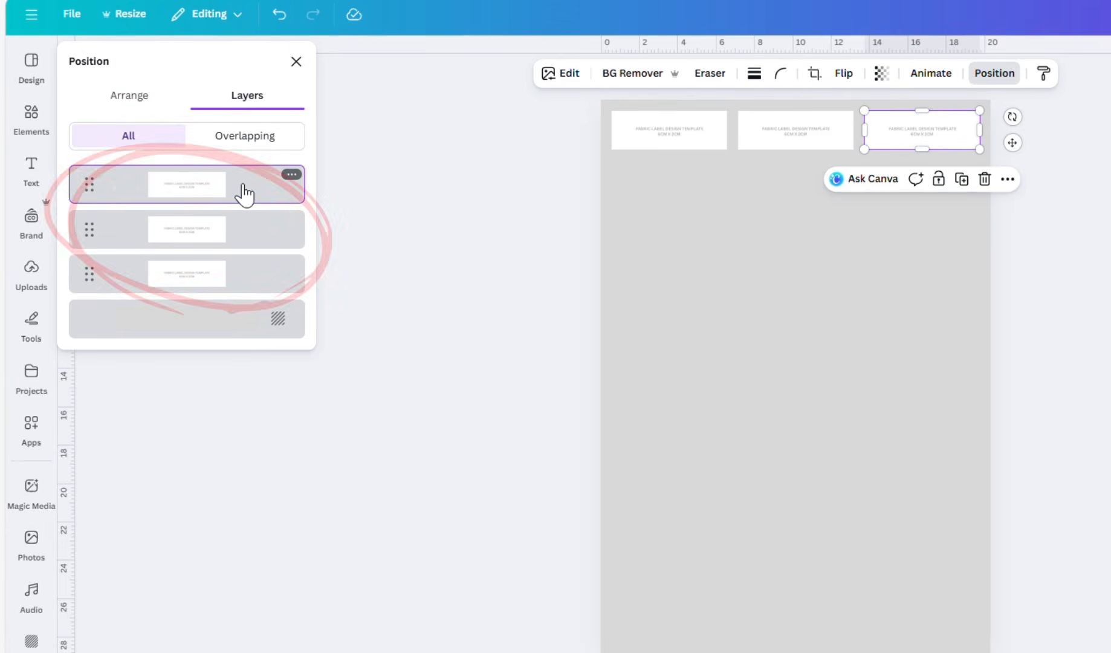
pyautogui.keyDown('shift'); pyautogui.click(245, 235); pyautogui.keyUp('shift')
pyautogui.keyDown('shift'); pyautogui.click(245, 275); pyautogui.keyUp('shift')
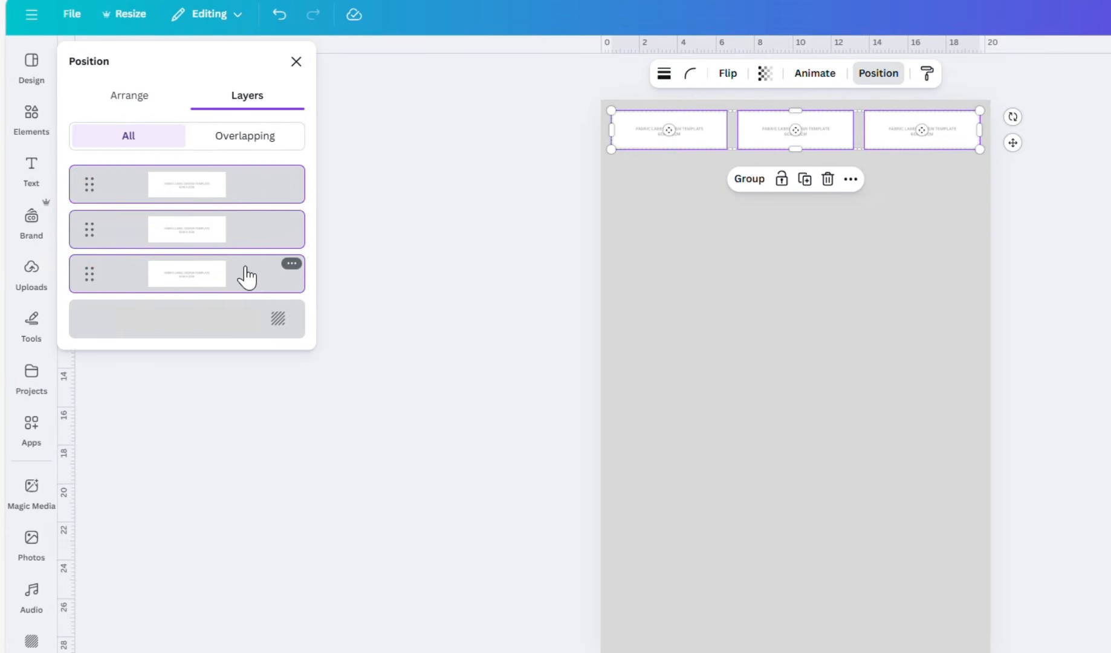
pyautogui.click(755, 179)
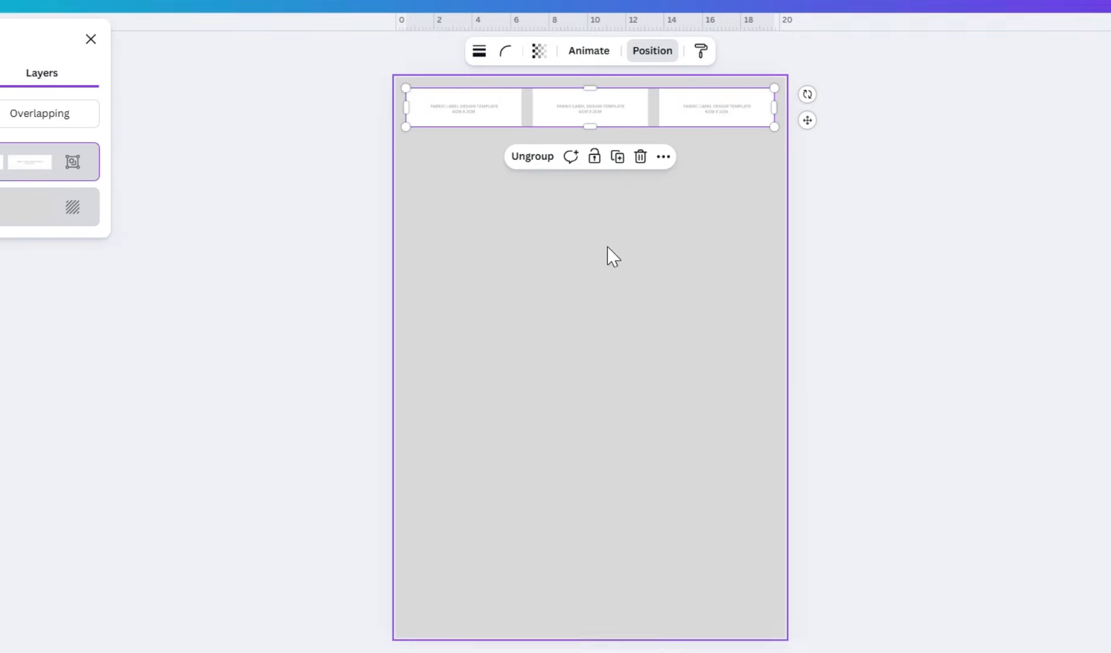
# Step: Duplicate the grouped row downward with even gaps until eleven rows of labels fill the page
pyautogui.click(617, 157)
pyautogui.moveTo(578, 153); pyautogui.dragTo(578, 166)
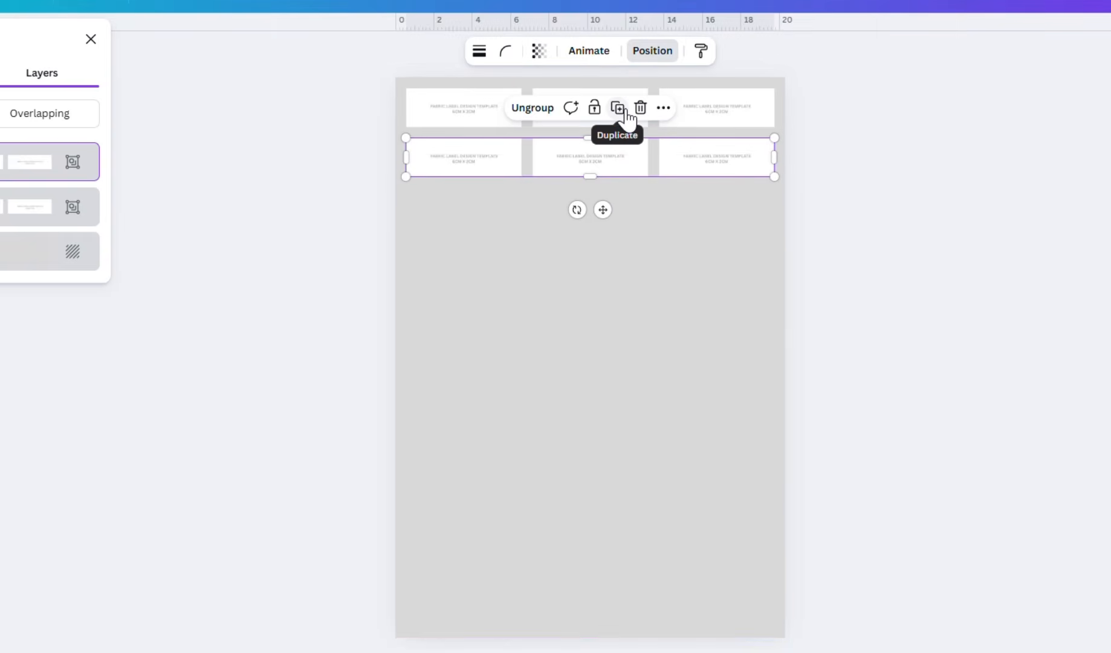
pyautogui.click(625, 113)
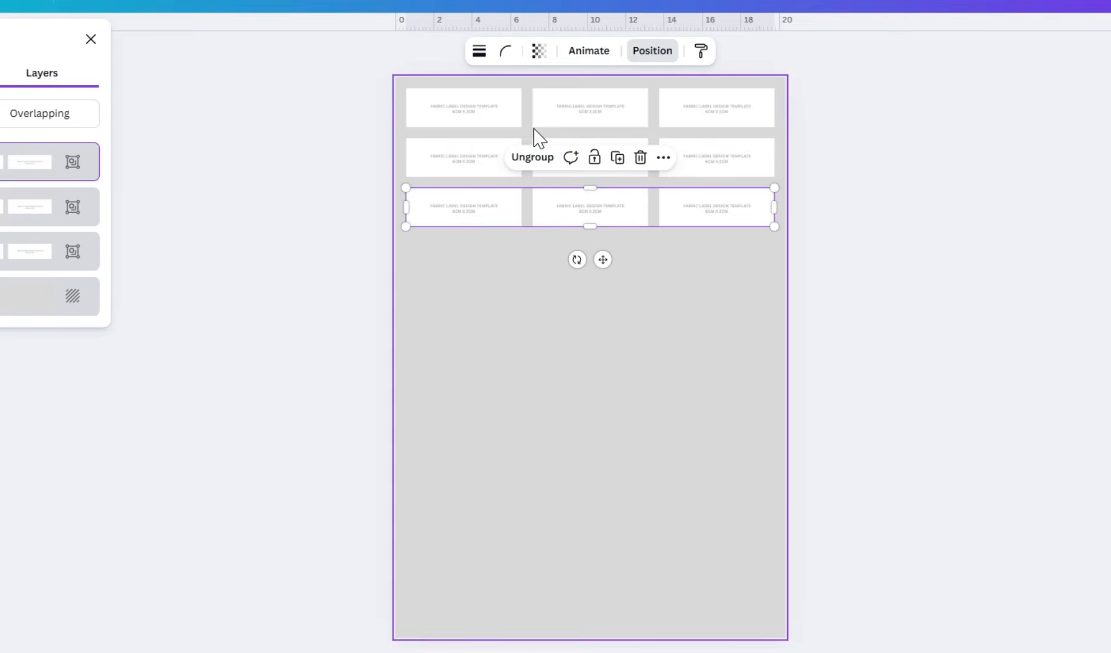
pyautogui.click(617, 158)
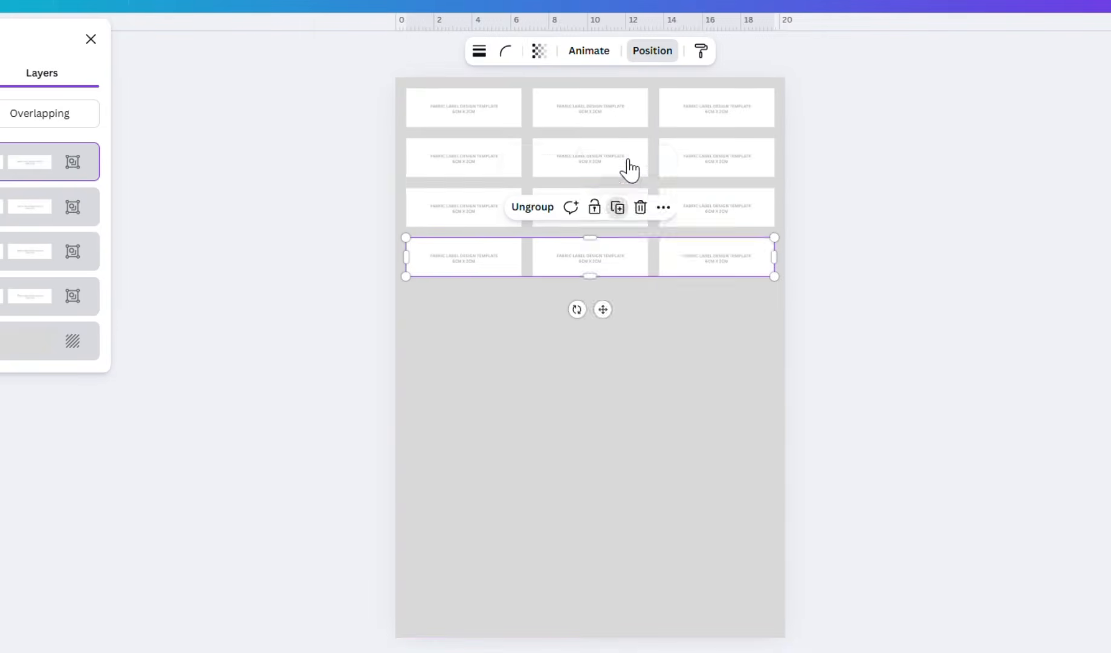
pyautogui.click(618, 207)
pyautogui.click(617, 257)
pyautogui.click(617, 306)
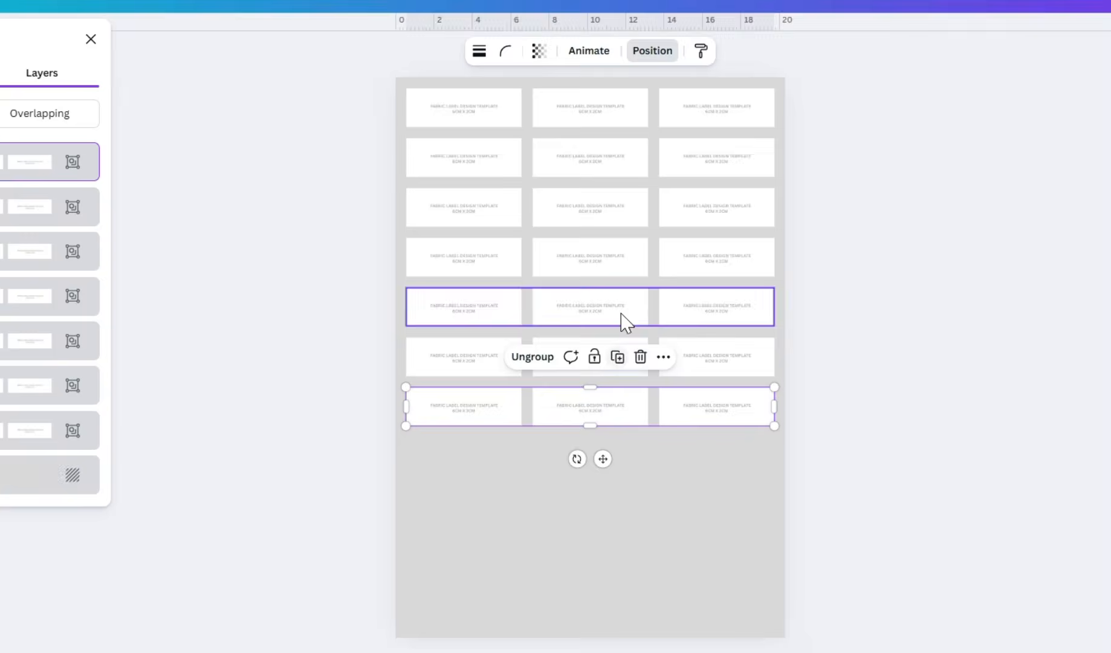
pyautogui.click(617, 356)
pyautogui.click(617, 406)
pyautogui.click(617, 456)
pyautogui.click(617, 506)
pyautogui.click(1044, 198)
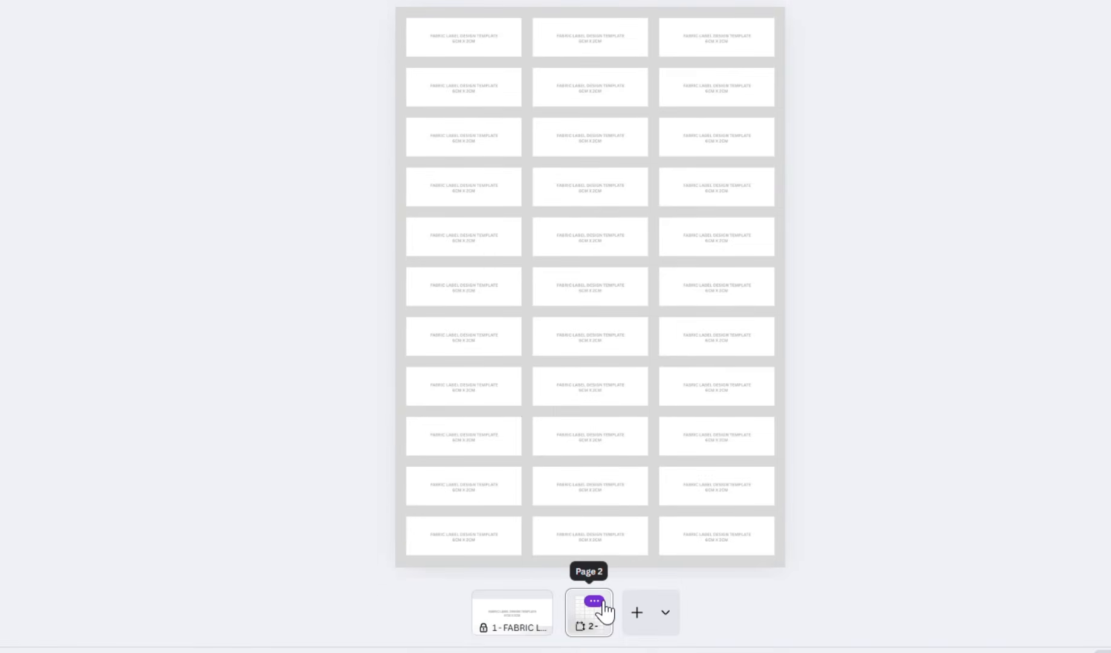
# Step: Title page 2 "A4 MASTER TEMPLATE 6CM X 2CM"
pyautogui.click(604, 604)
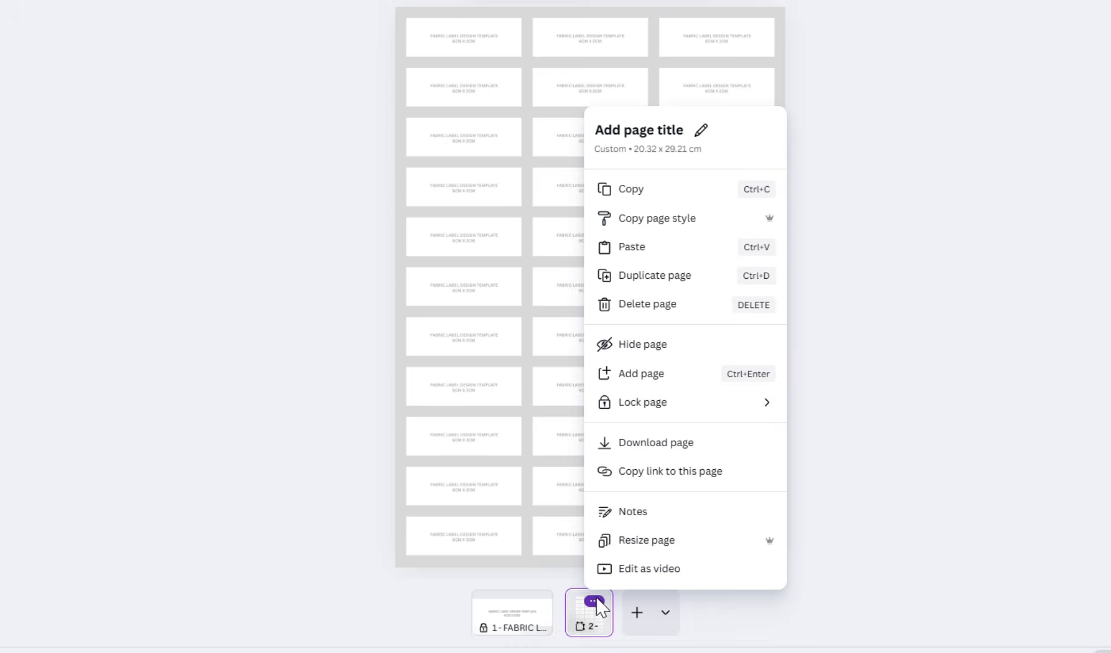
pyautogui.click(687, 134)
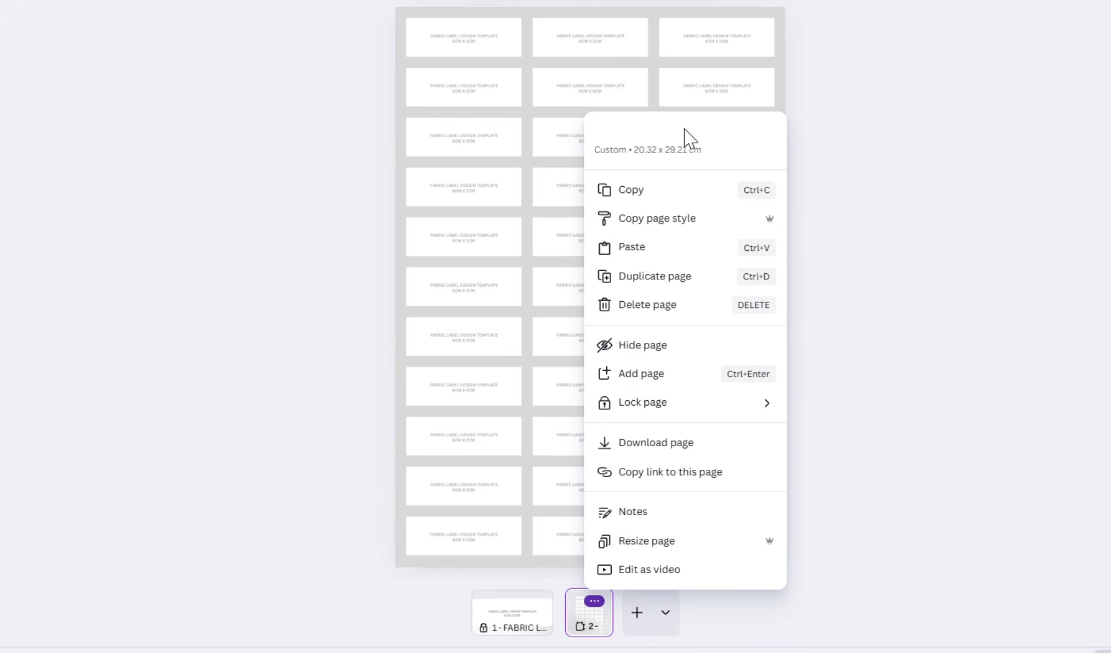
pyautogui.write('A4 MASTER')
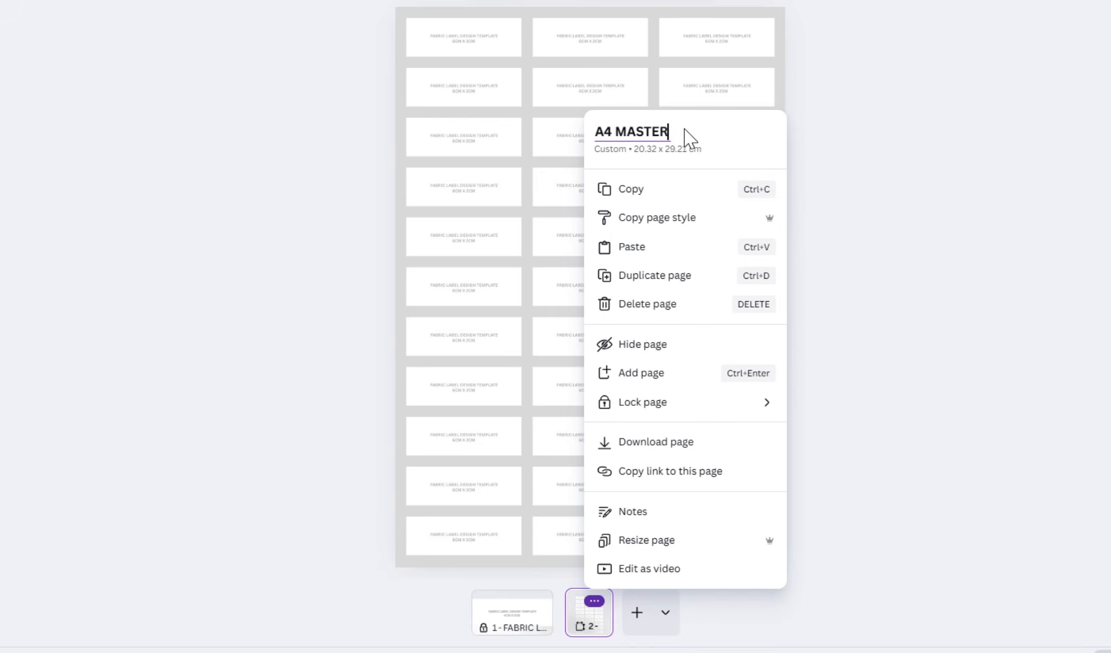
pyautogui.write(' TEMPLAT')
pyautogui.write('E 6CM X')
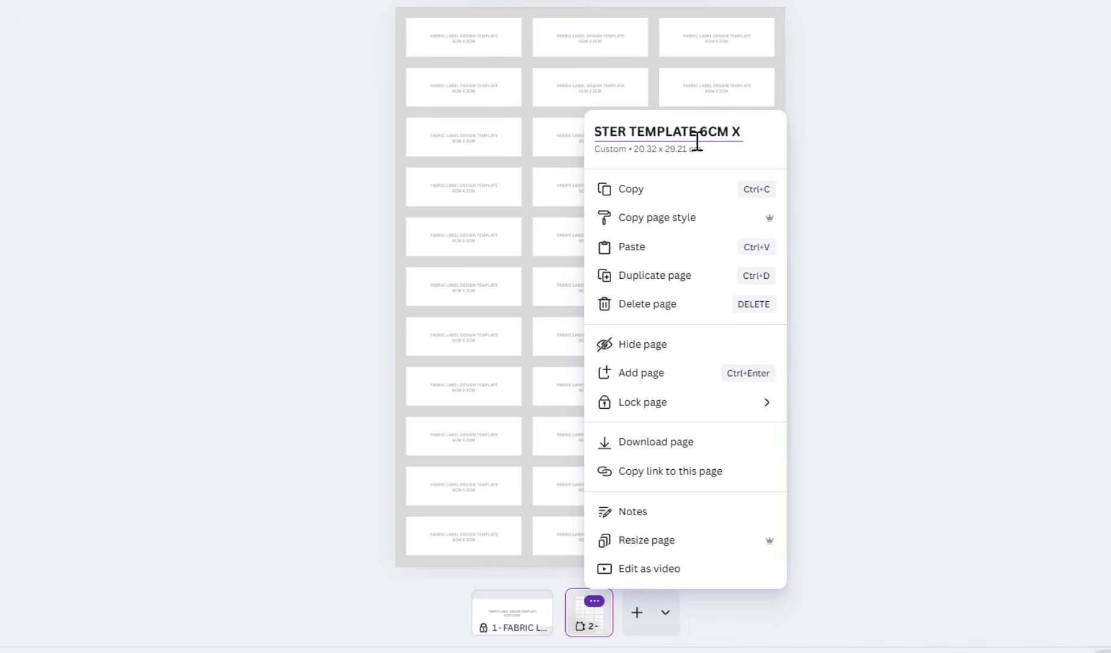
pyautogui.write(' 2CM')
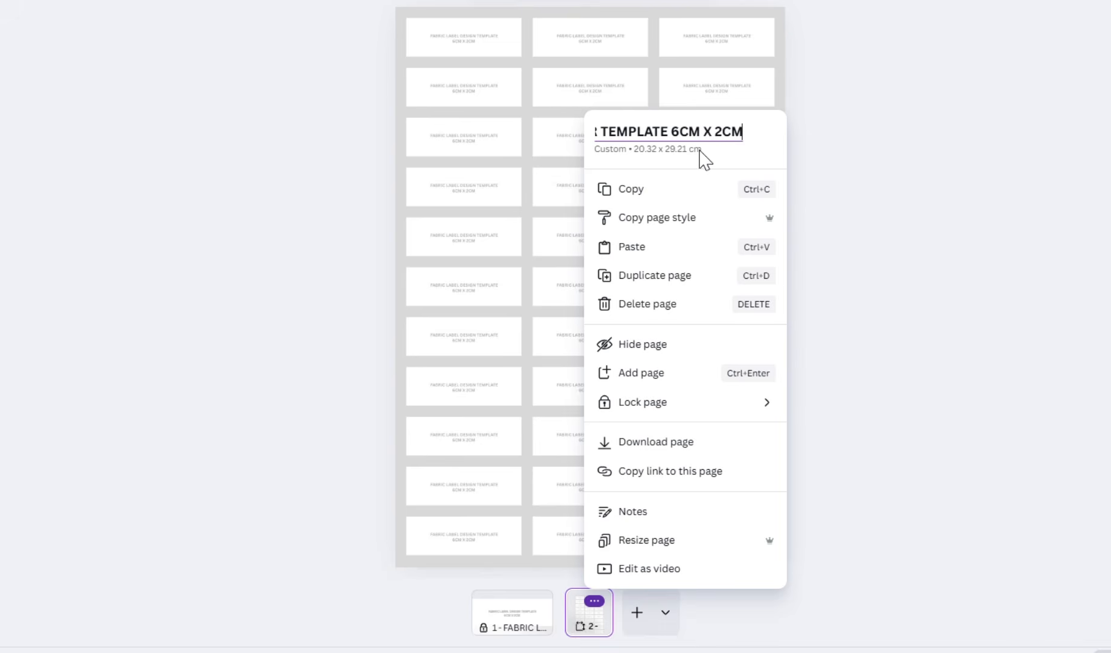
pyautogui.click(854, 316)
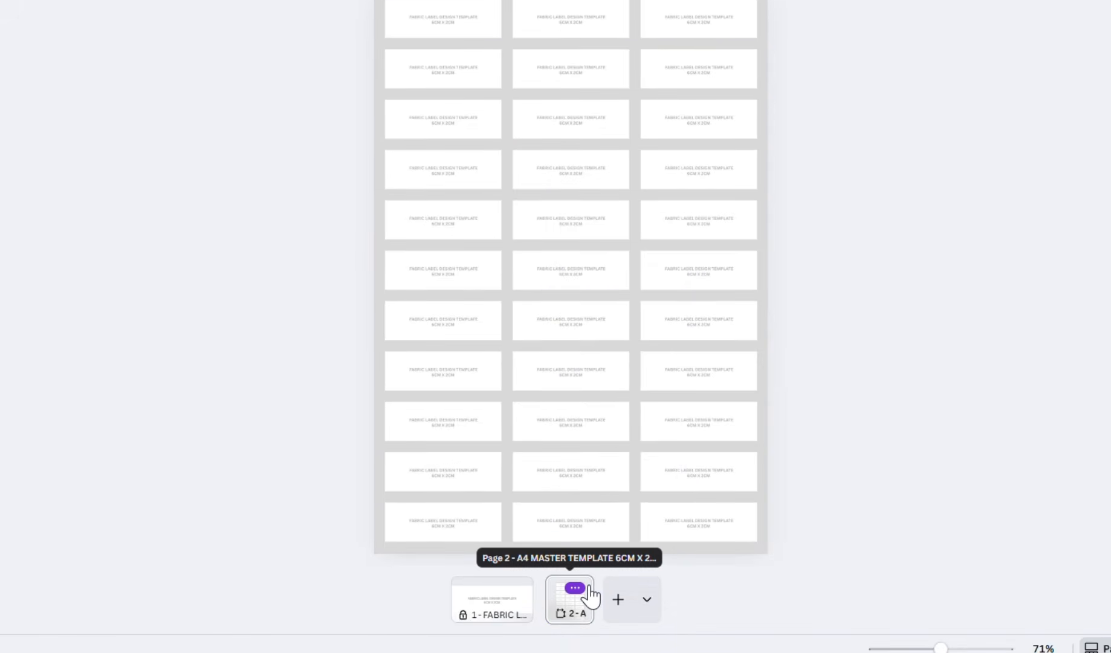
# Step: Fully lock the A4 master template page
pyautogui.click(580, 587)
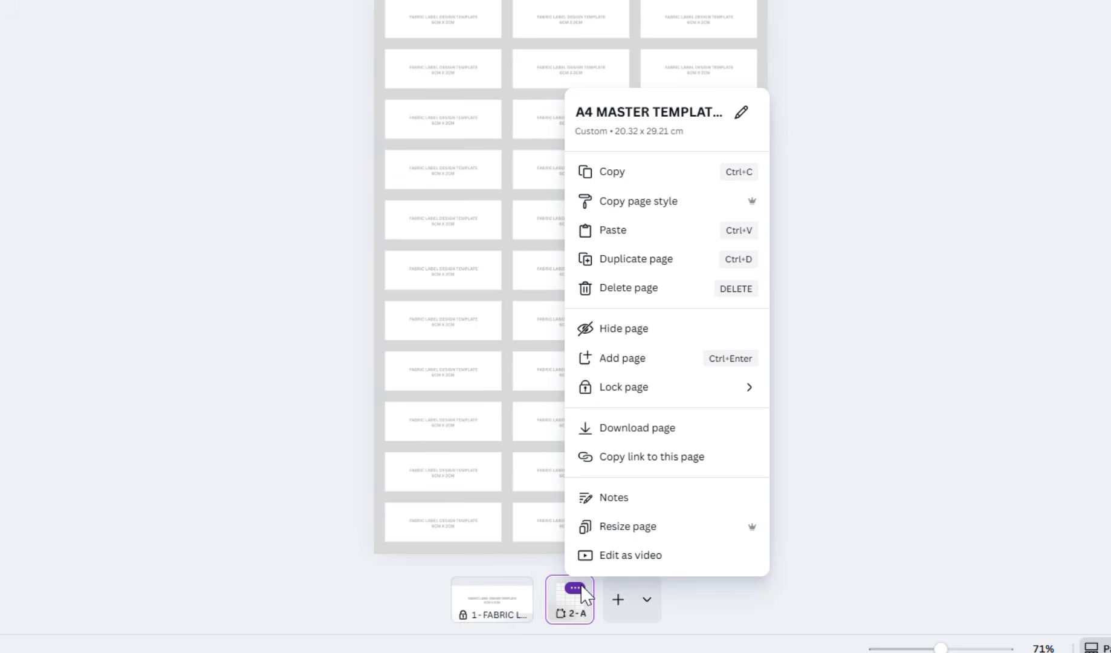
pyautogui.moveTo(629, 399)
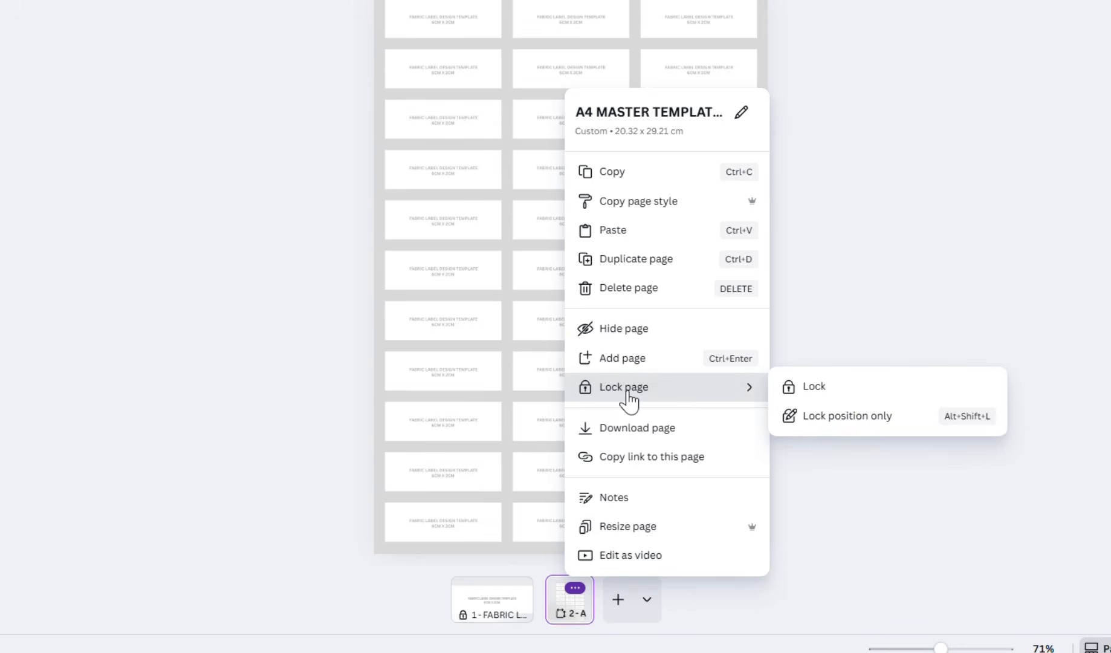
pyautogui.click(829, 389)
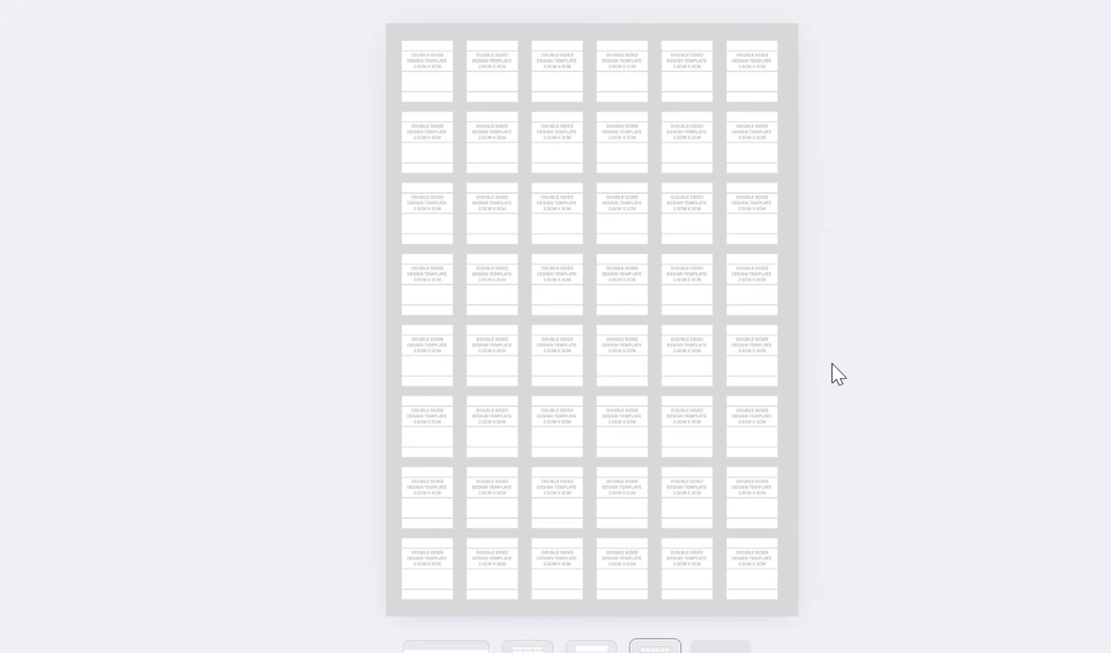
# Step: View the double-sided 2.5CM X 3CM design template and the custom size settings for a new page
pyautogui.click(595, 649)
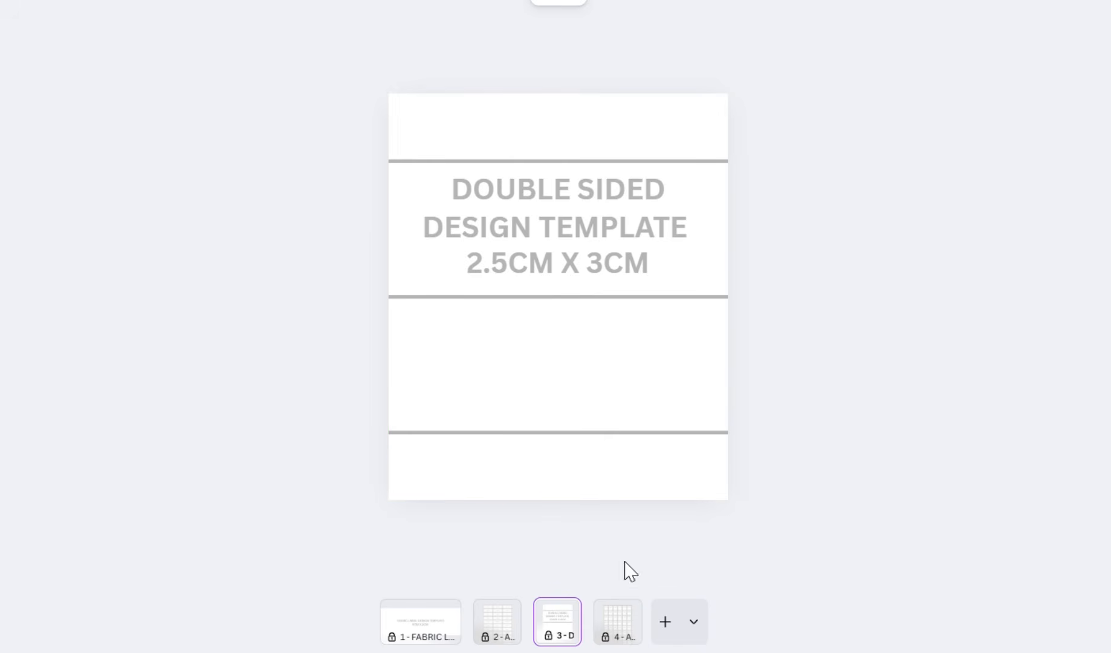
pyautogui.click(704, 632)
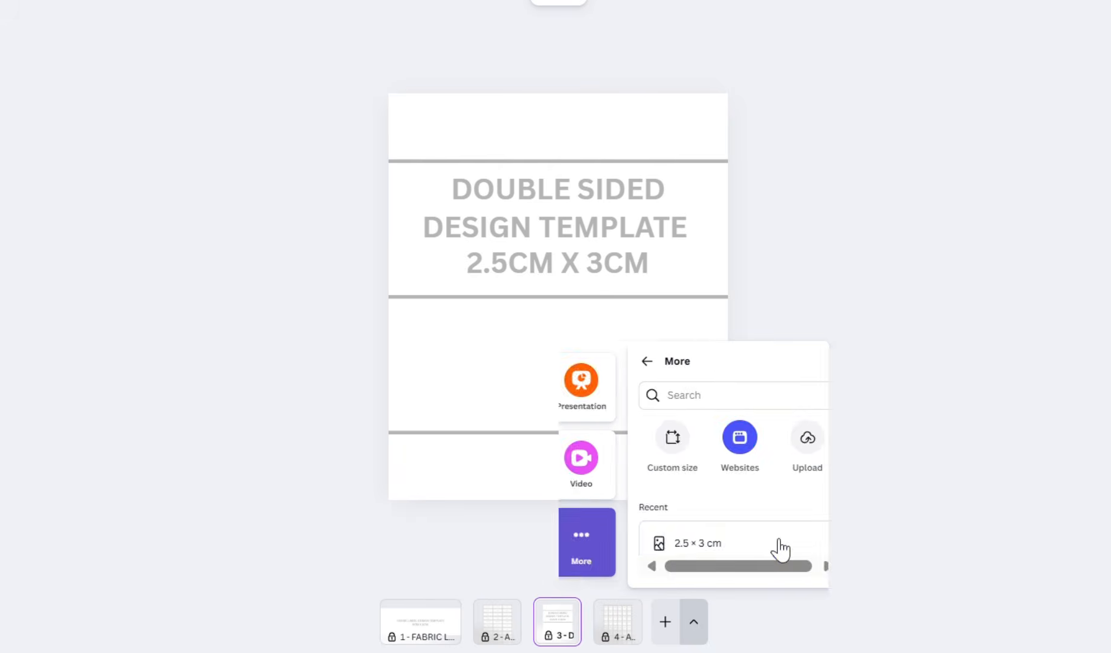
pyautogui.click(651, 456)
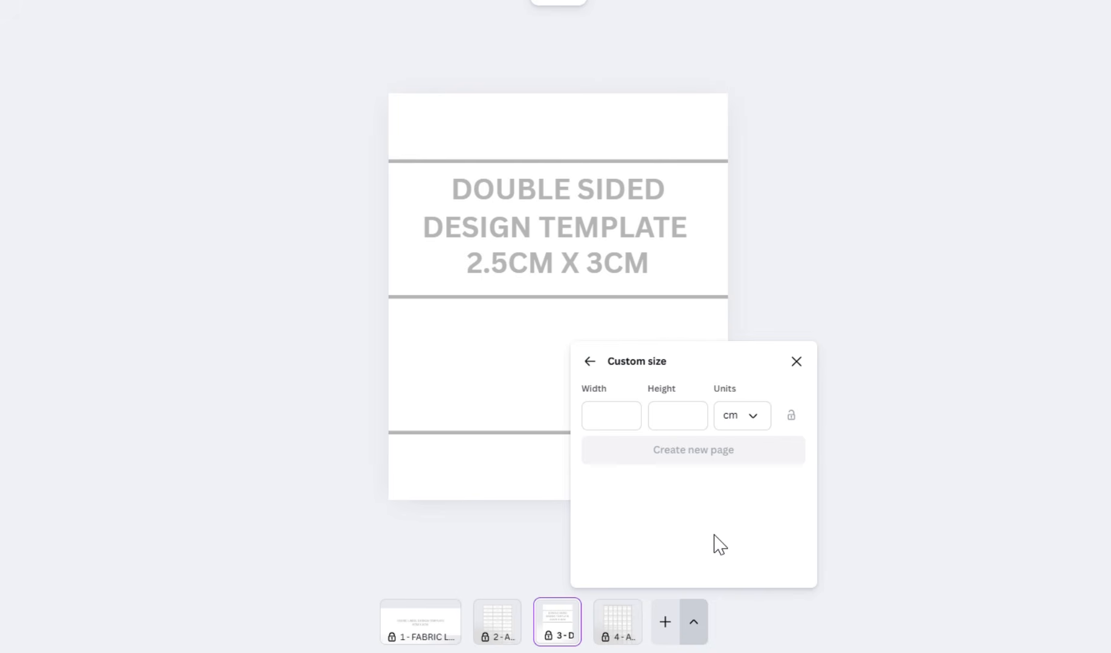
# Step: Reorder the pages so the two A4 master templates come first, followed by the fabric label and double-sided design templates
pyautogui.click(617, 621)
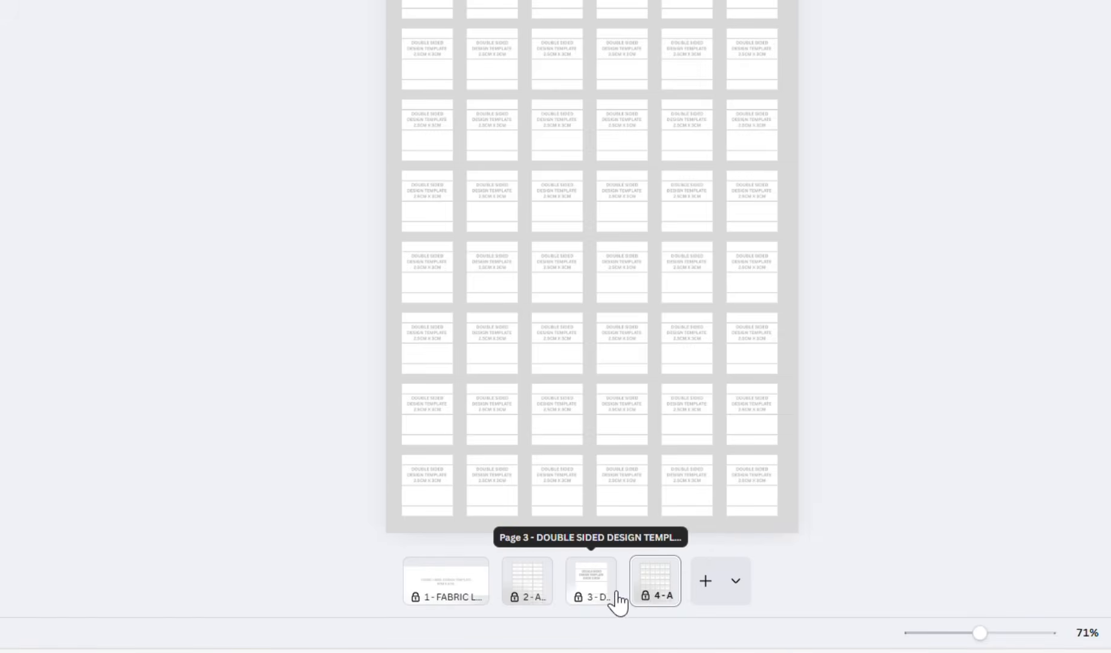
pyautogui.moveTo(604, 592); pyautogui.dragTo(627, 598)
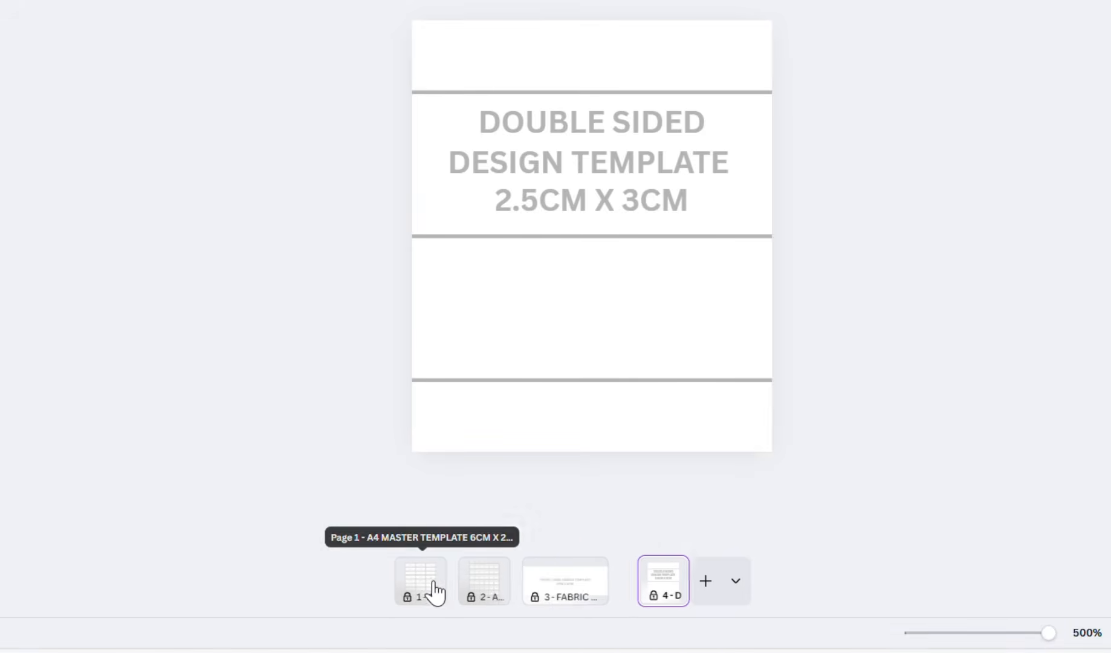
pyautogui.click(434, 590)
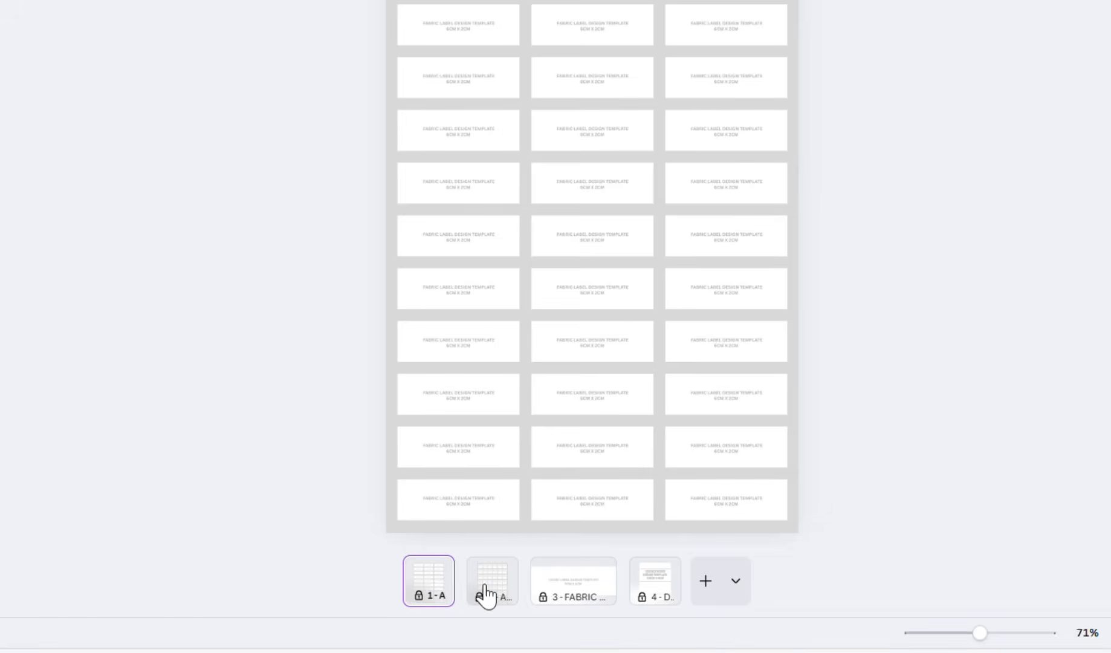
pyautogui.click(507, 595)
pyautogui.click(579, 589)
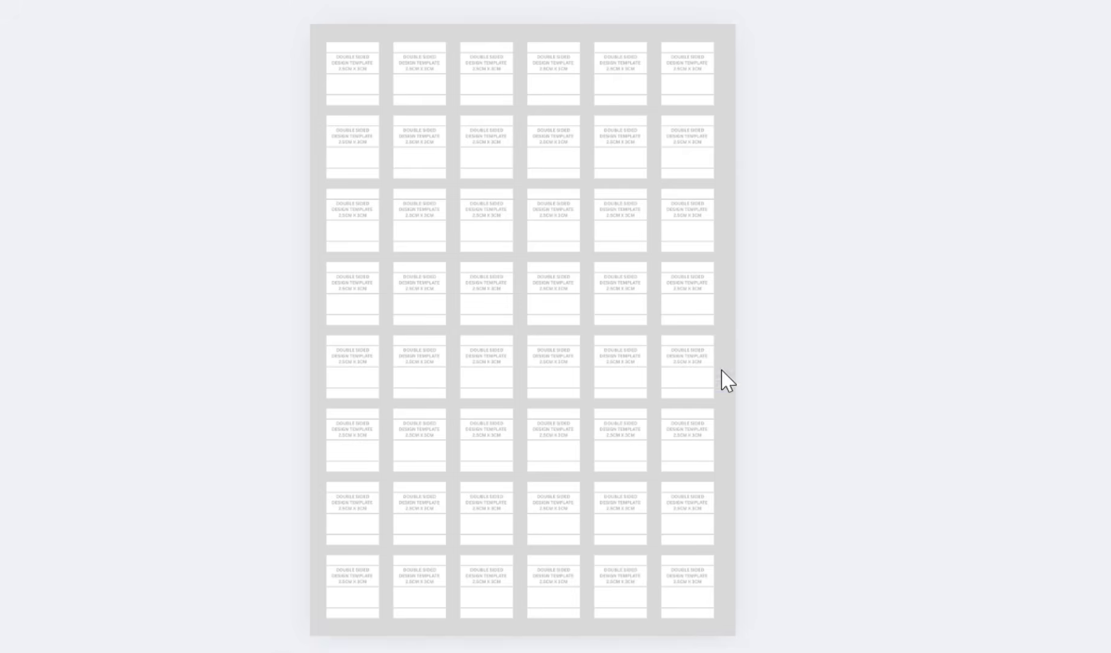
# Step: Duplicate the 6CM X 2CM fabric label design template page
pyautogui.click(459, 647)
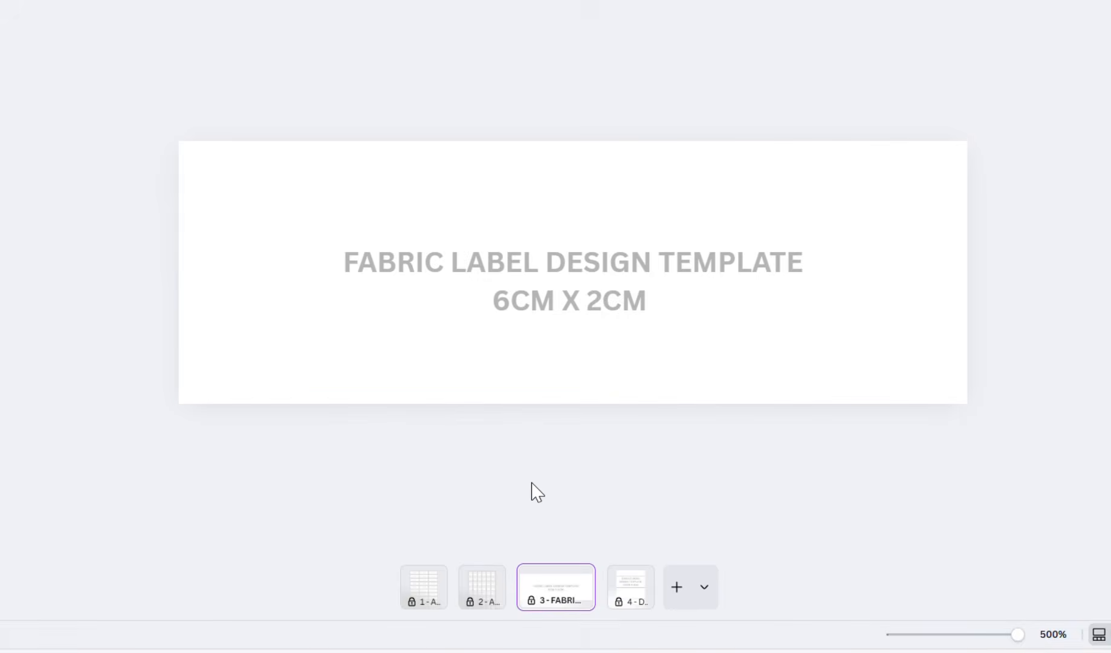
pyautogui.moveTo(581, 581)
pyautogui.click(586, 578)
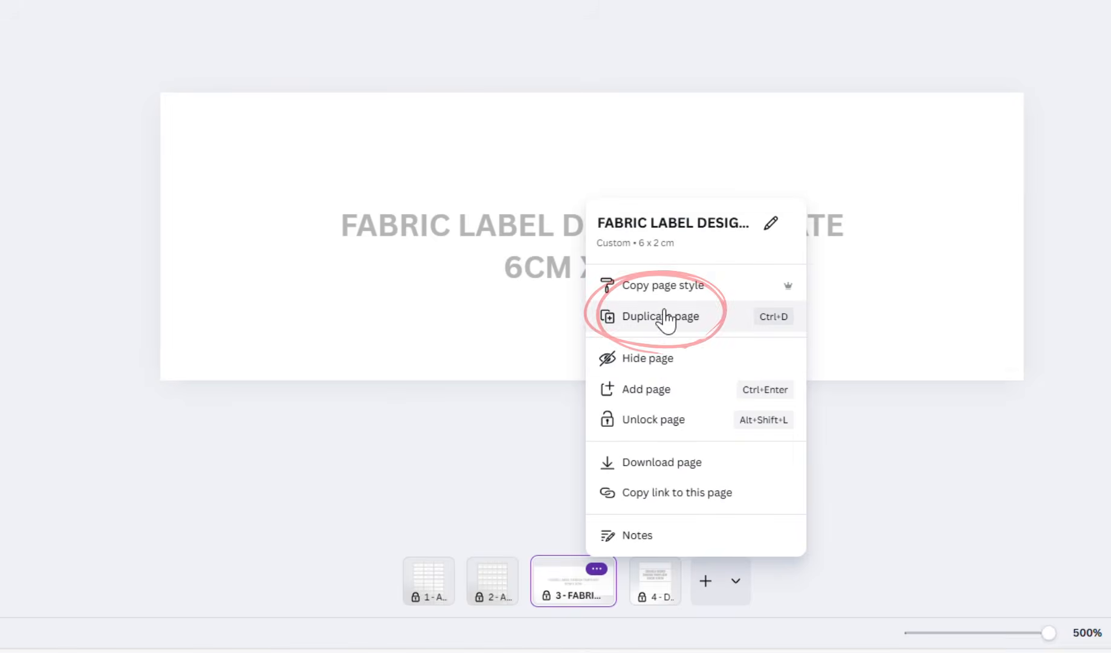
pyautogui.click(664, 323)
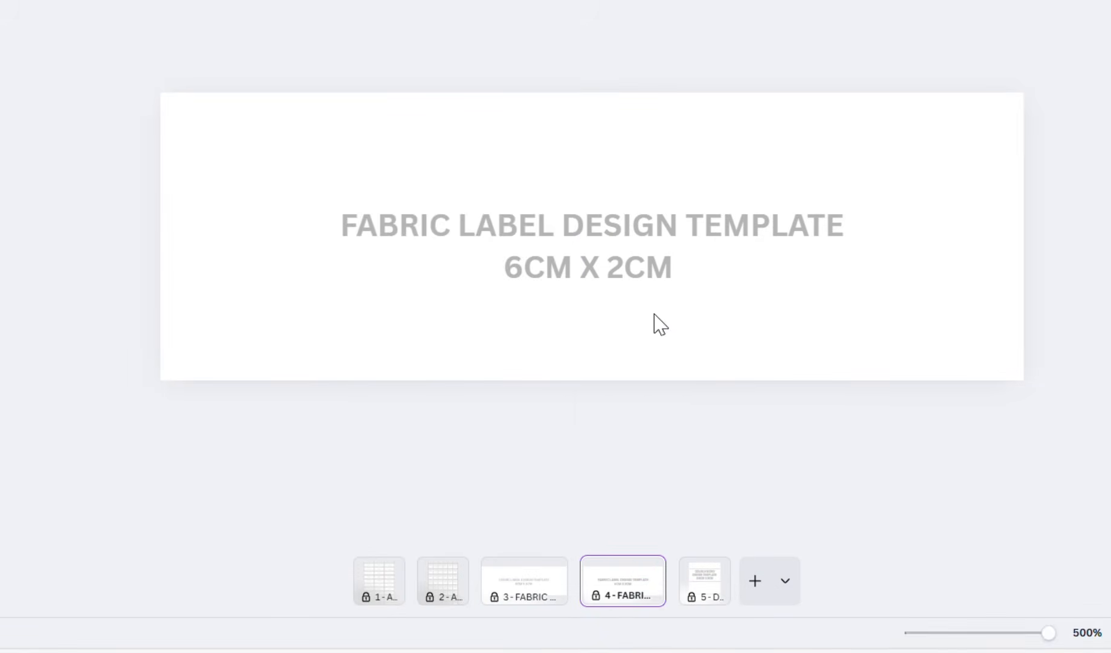
# Step: Unlock the duplicated fabric label page and delete its placeholder text
pyautogui.click(646, 569)
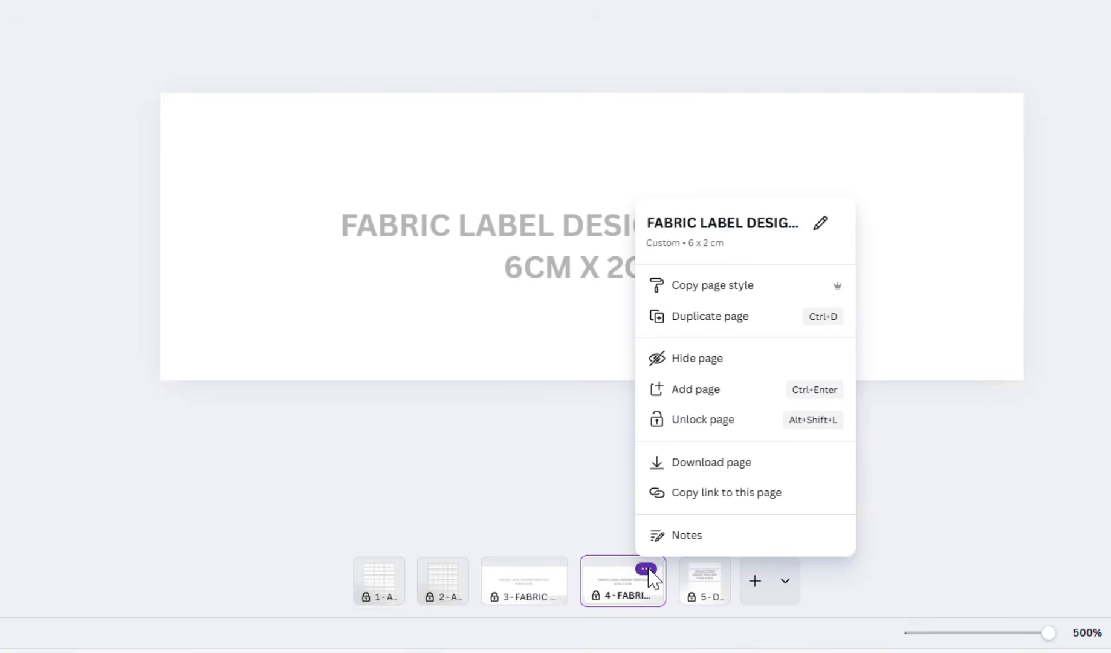
pyautogui.click(698, 423)
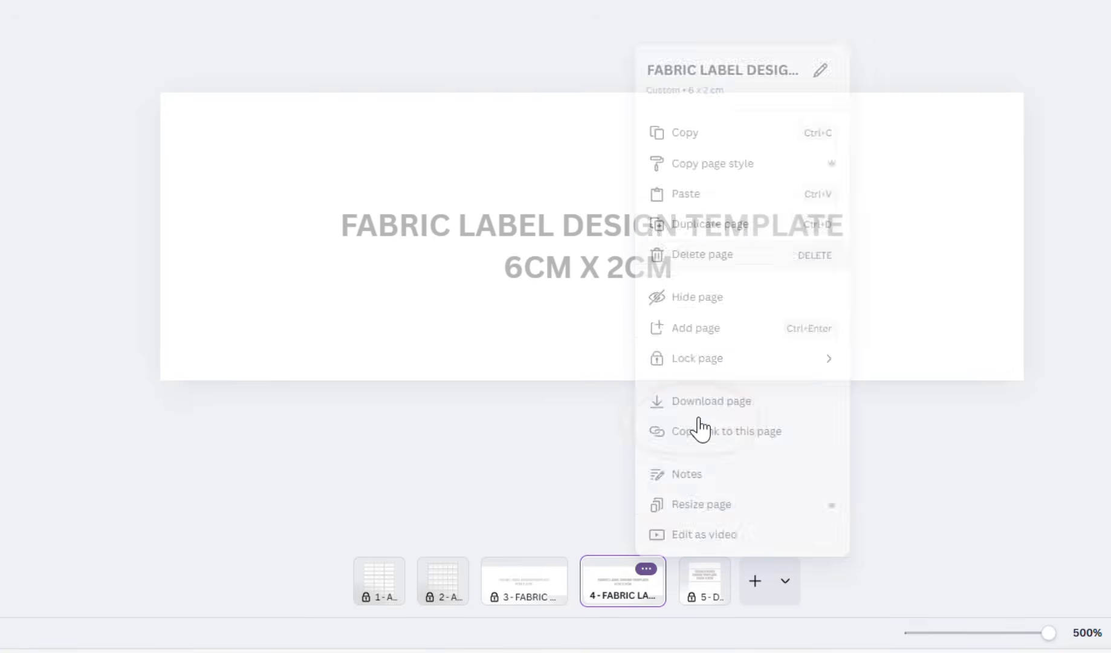
pyautogui.click(641, 220)
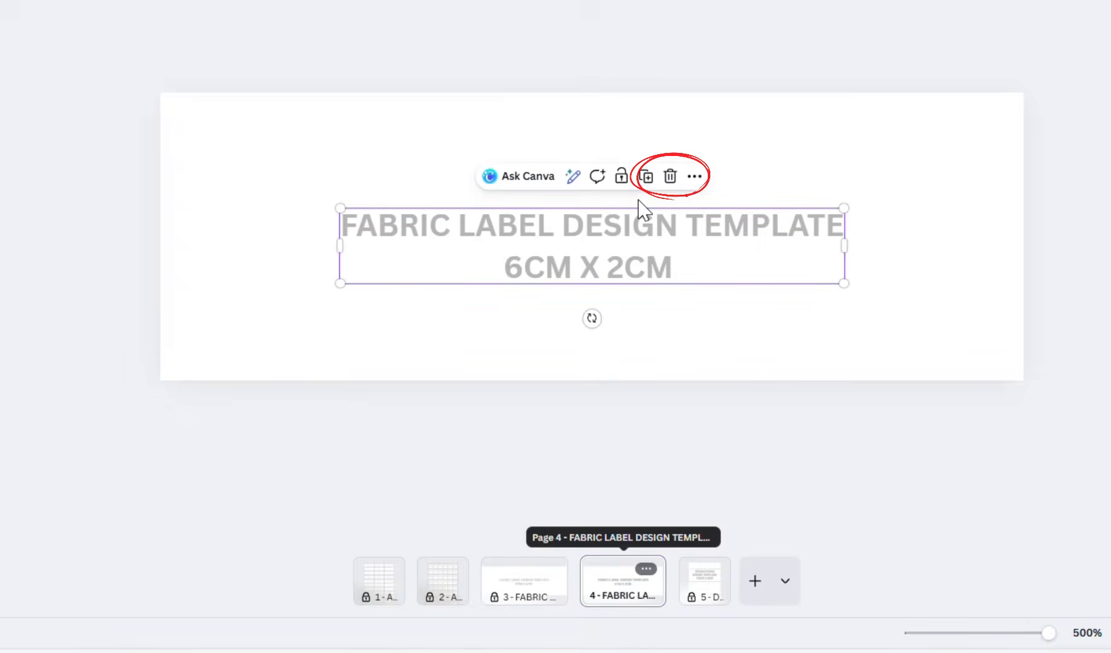
pyautogui.click(669, 176)
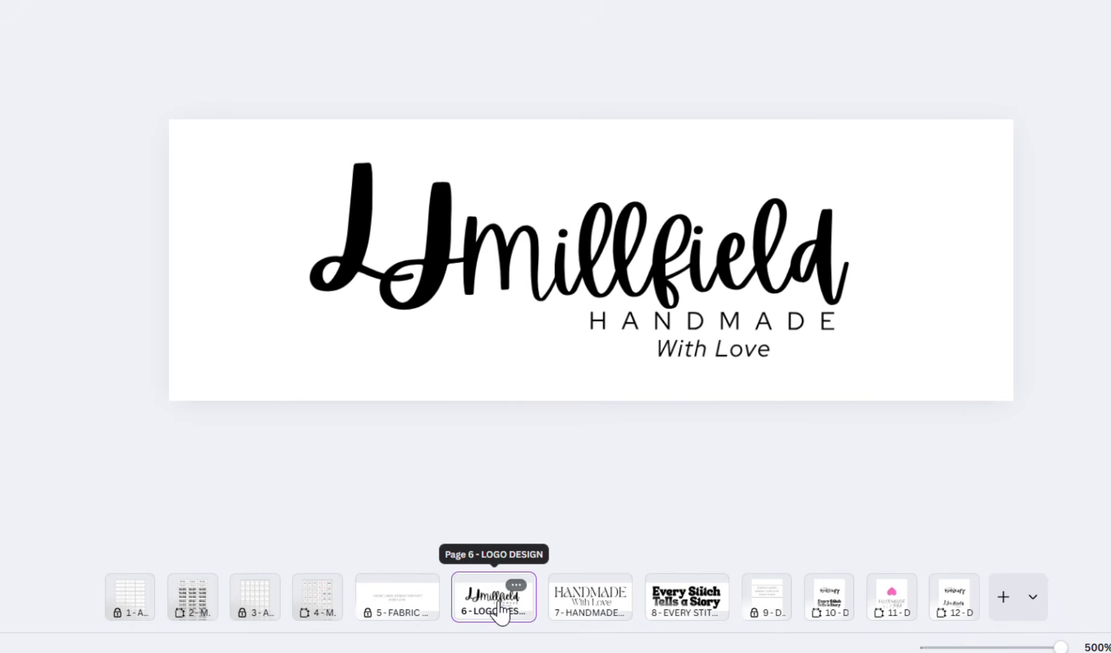
# Step: Look through the logo, Handmade With Love and Every Stitch Tells a Story label design pages
pyautogui.click(599, 601)
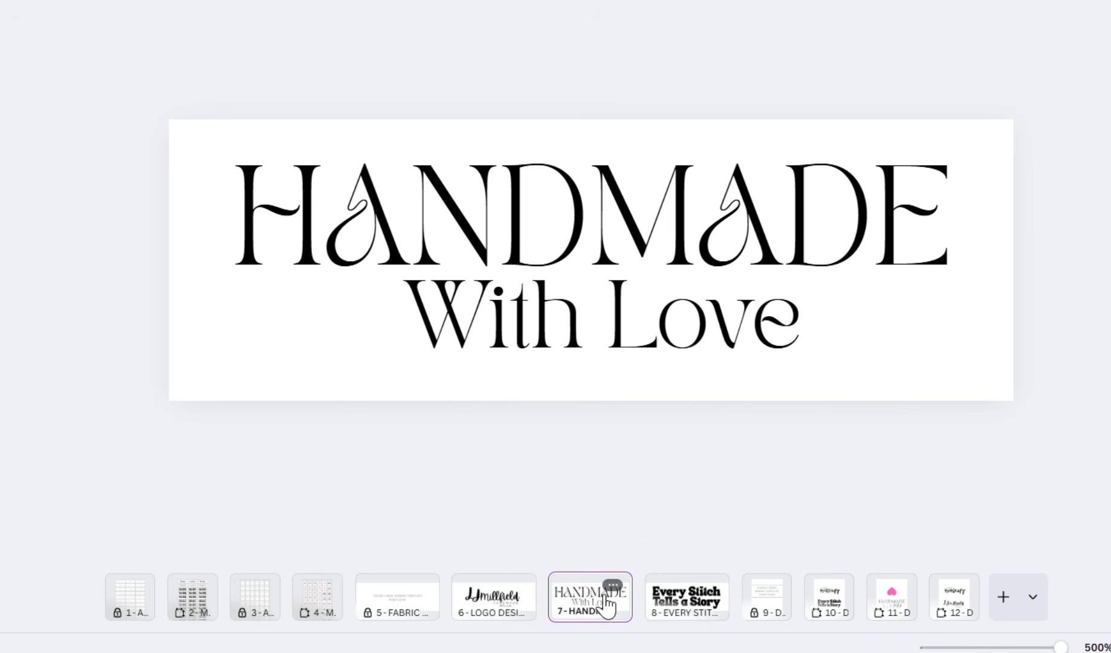
pyautogui.click(699, 608)
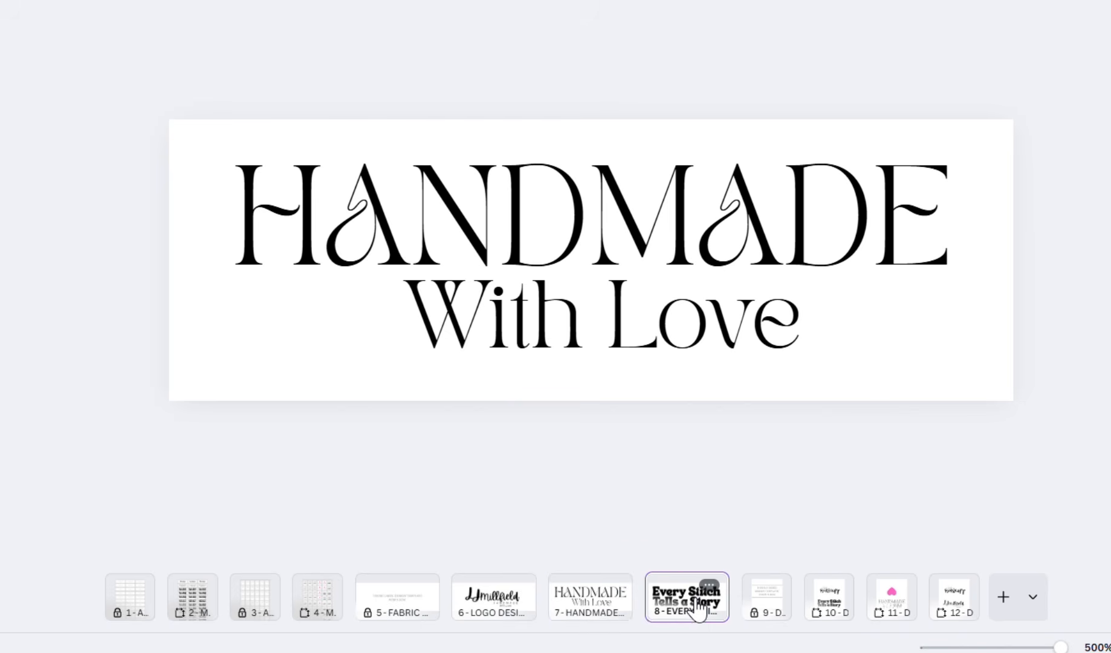
pyautogui.click(825, 602)
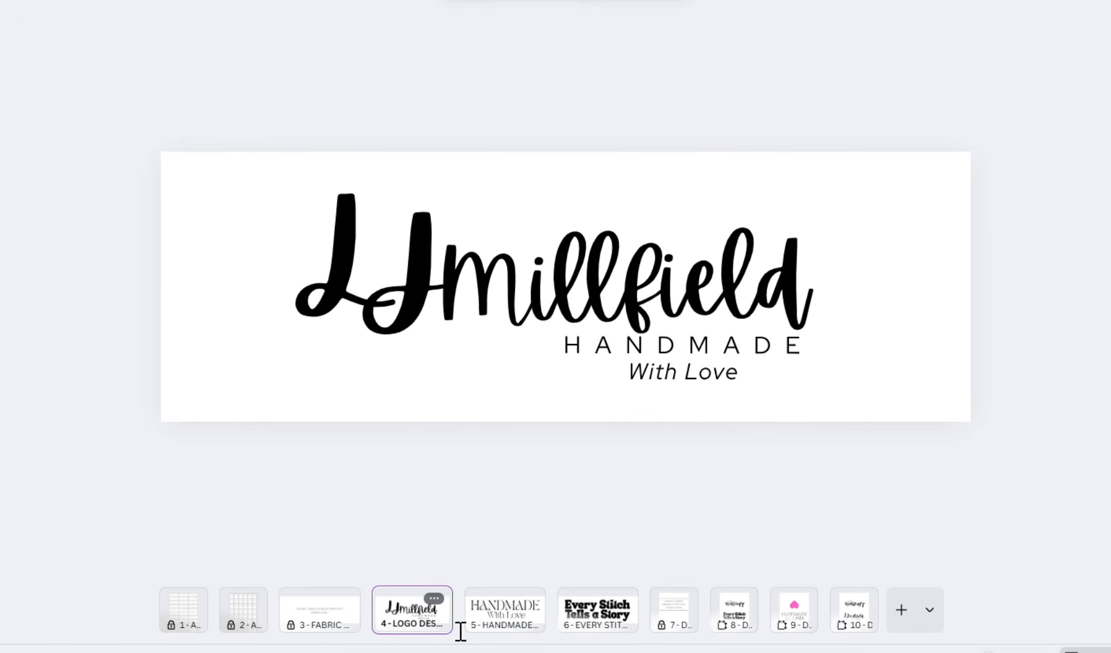
pyautogui.click(518, 621)
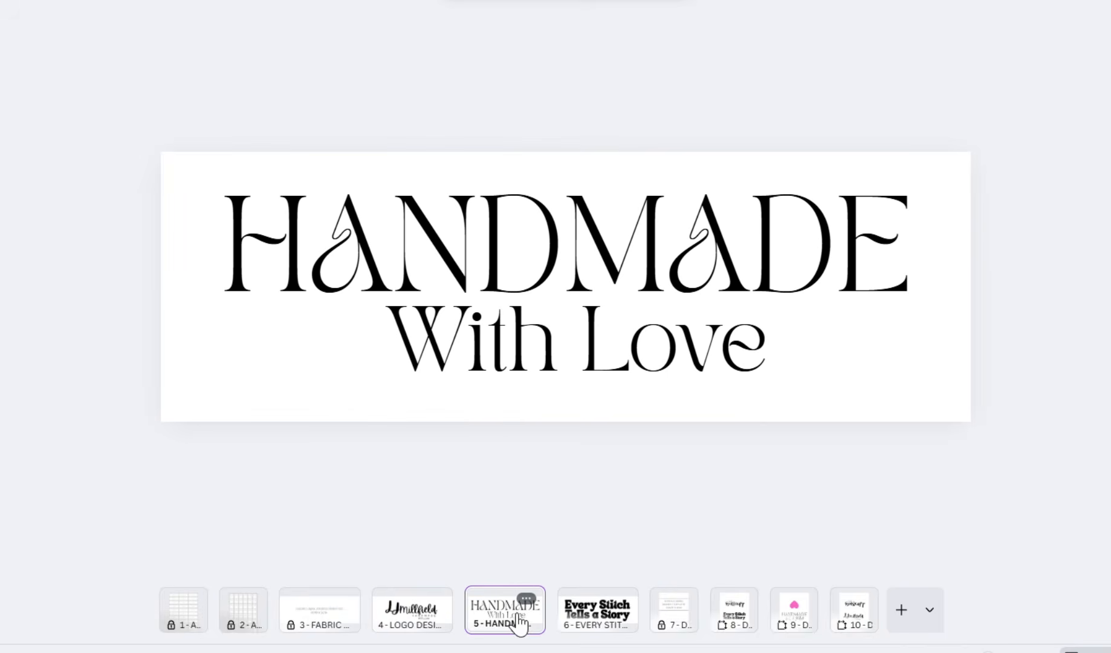
pyautogui.click(626, 619)
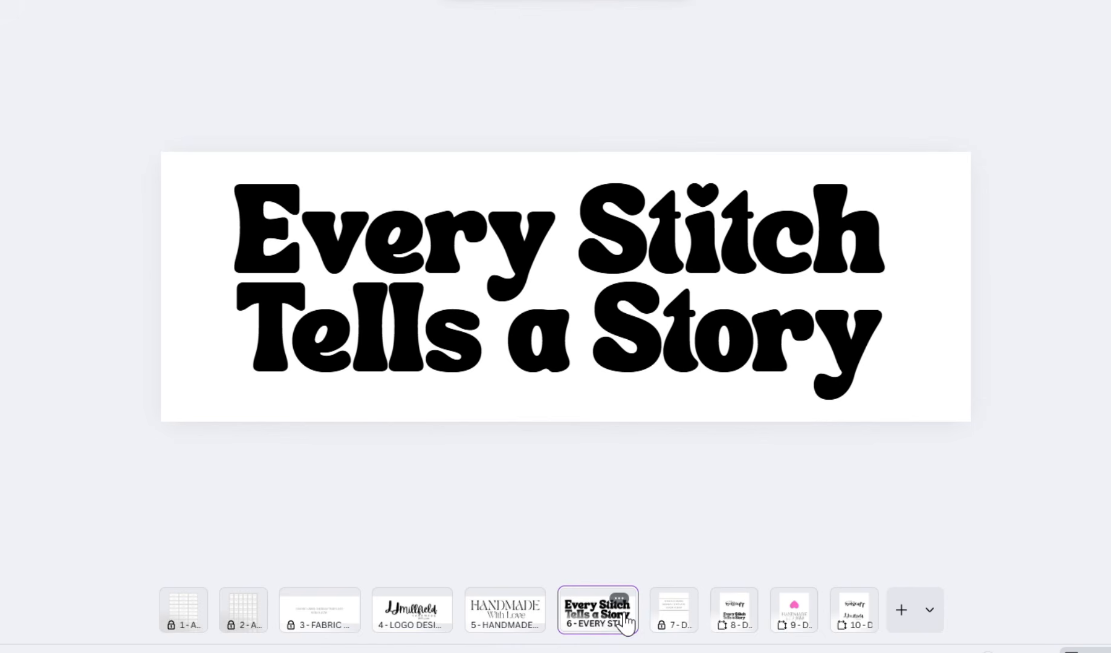
# Step: Examine the artwork orientation on the three double-sided label designs and check the heart page's title
pyautogui.click(746, 616)
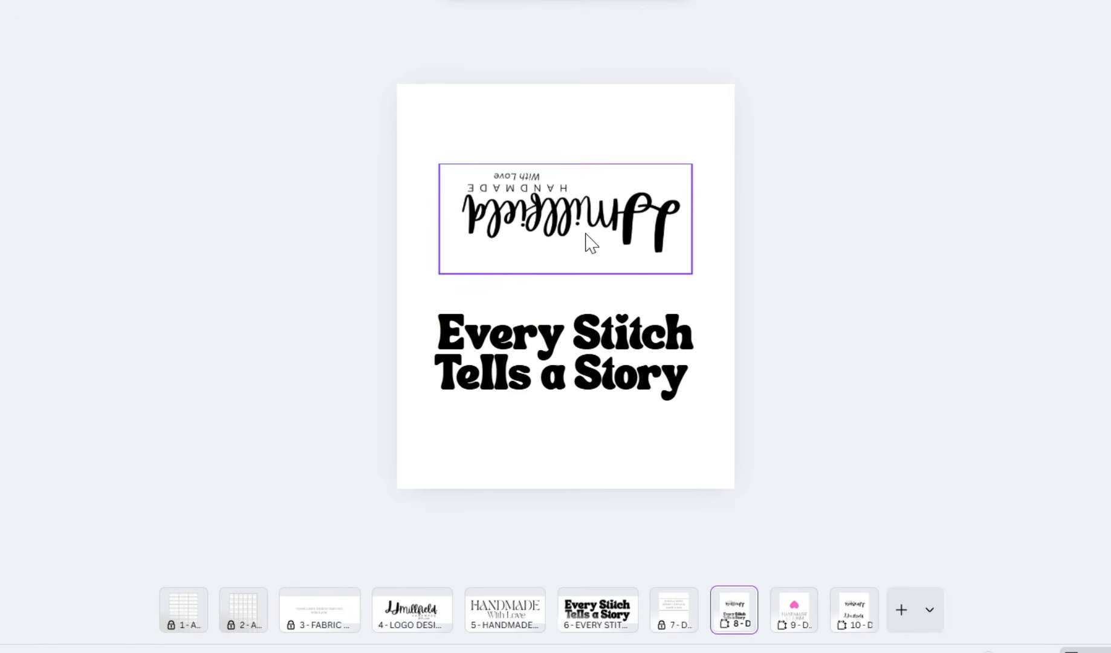
pyautogui.click(807, 620)
pyautogui.click(584, 343)
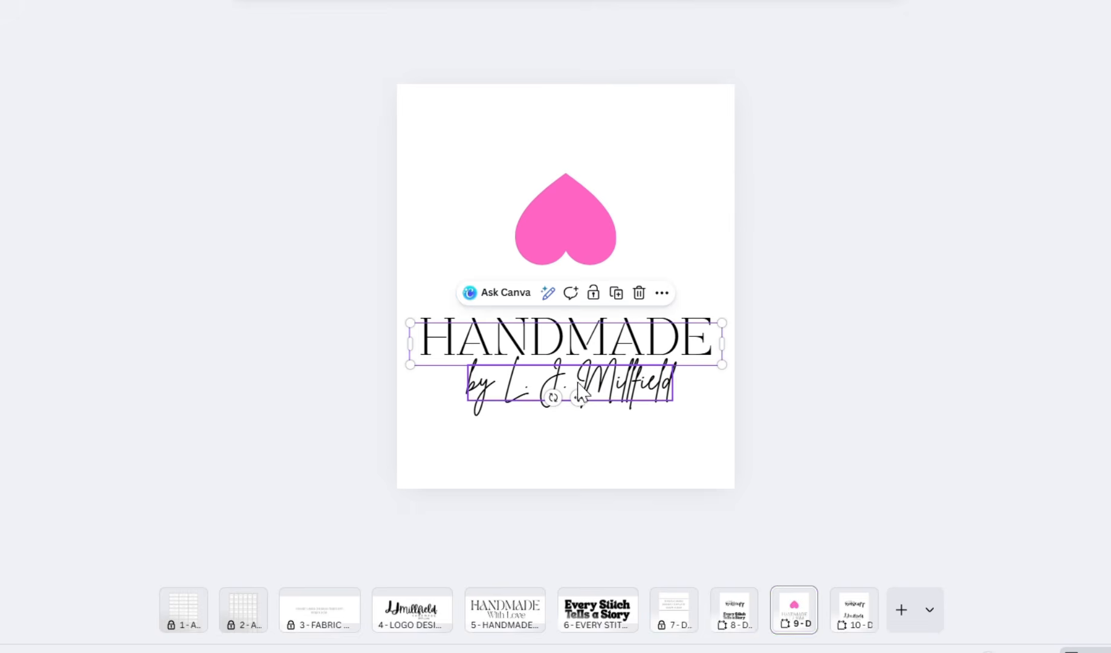
pyautogui.click(555, 218)
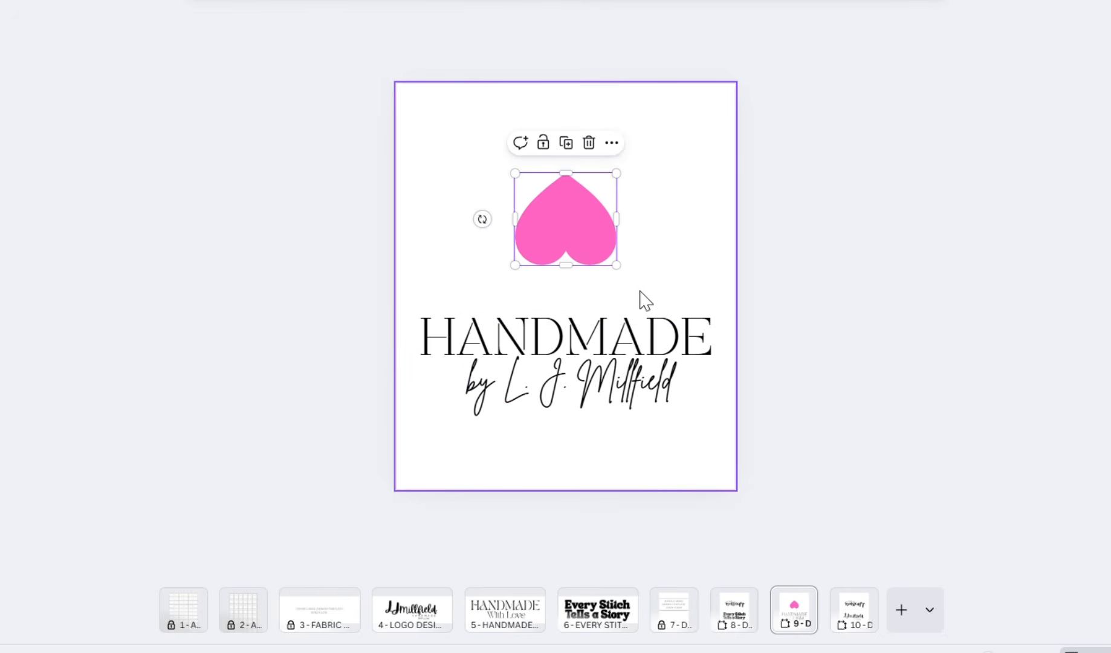
pyautogui.click(854, 609)
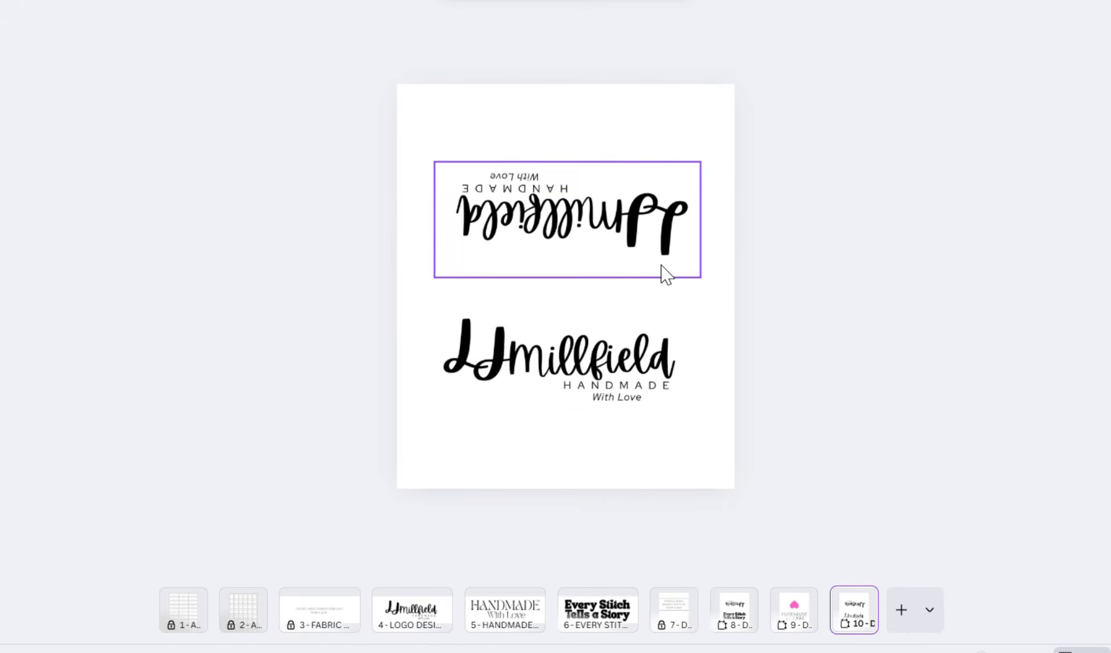
pyautogui.rightClick(793, 609)
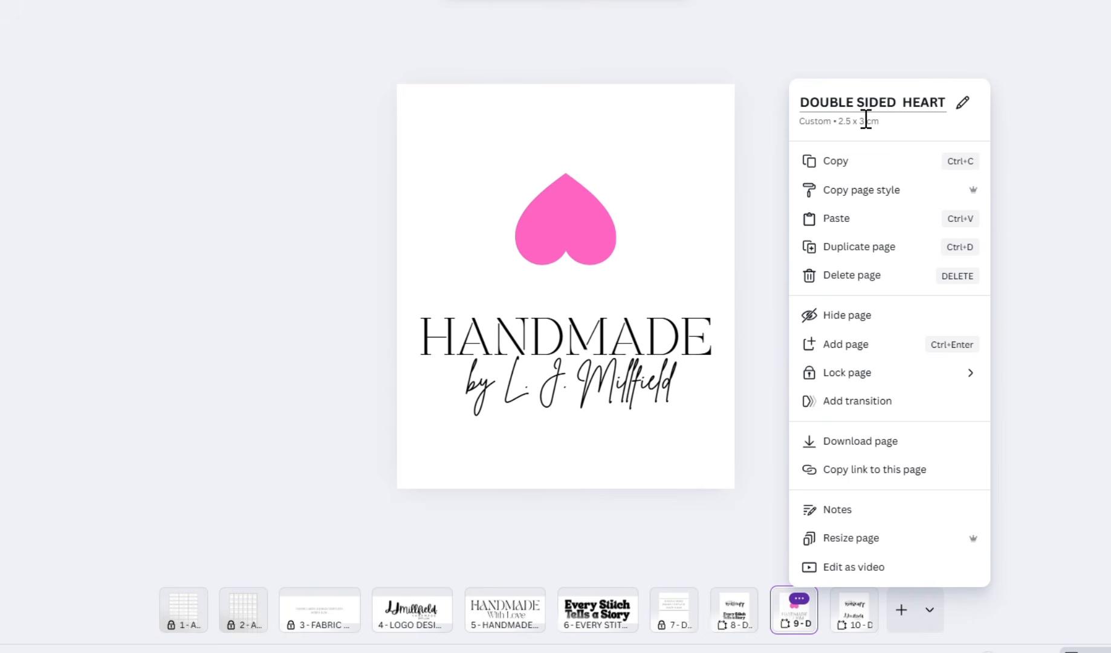
pyautogui.click(762, 353)
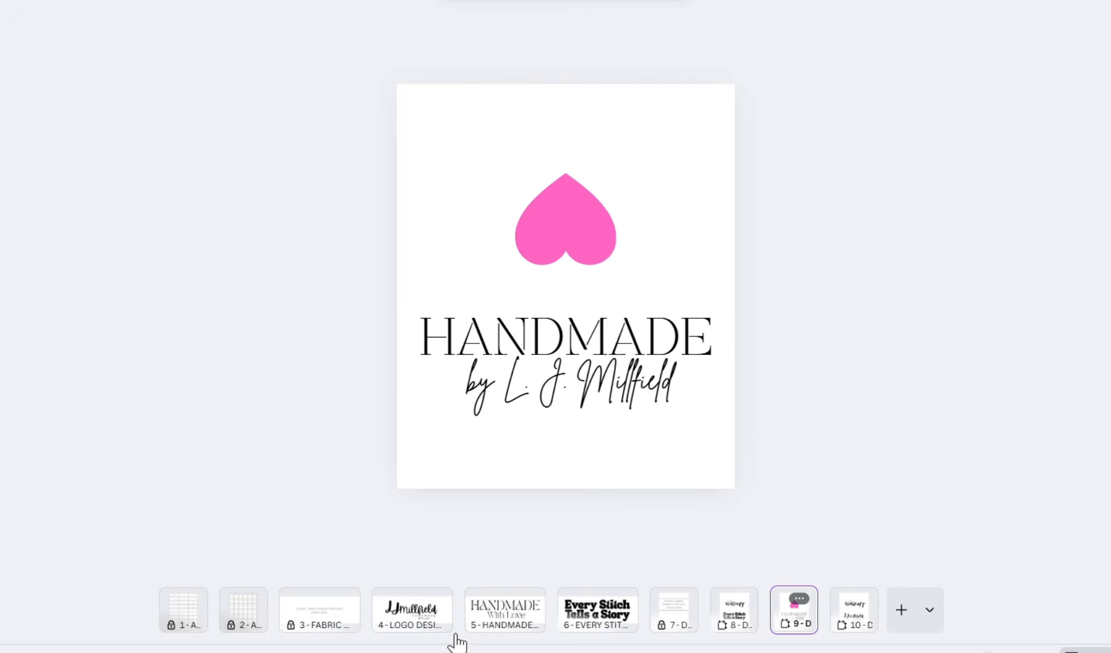
# Step: Download only the finished label designs, pages 4–6 and 8–10, as PNG files
pyautogui.click(426, 621)
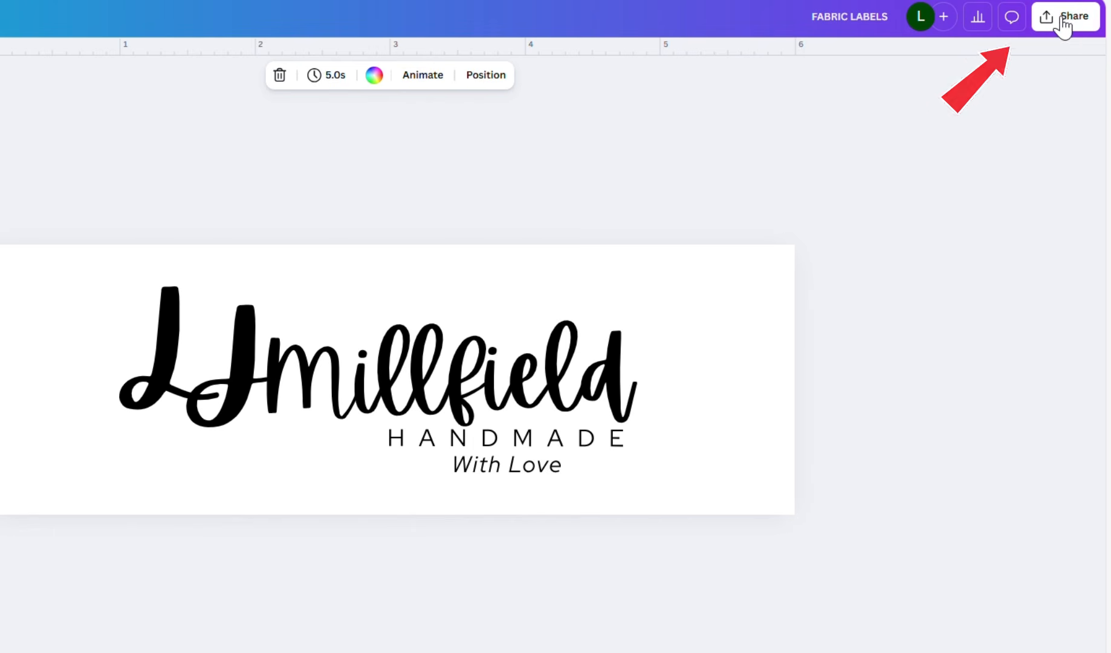
pyautogui.click(1064, 27)
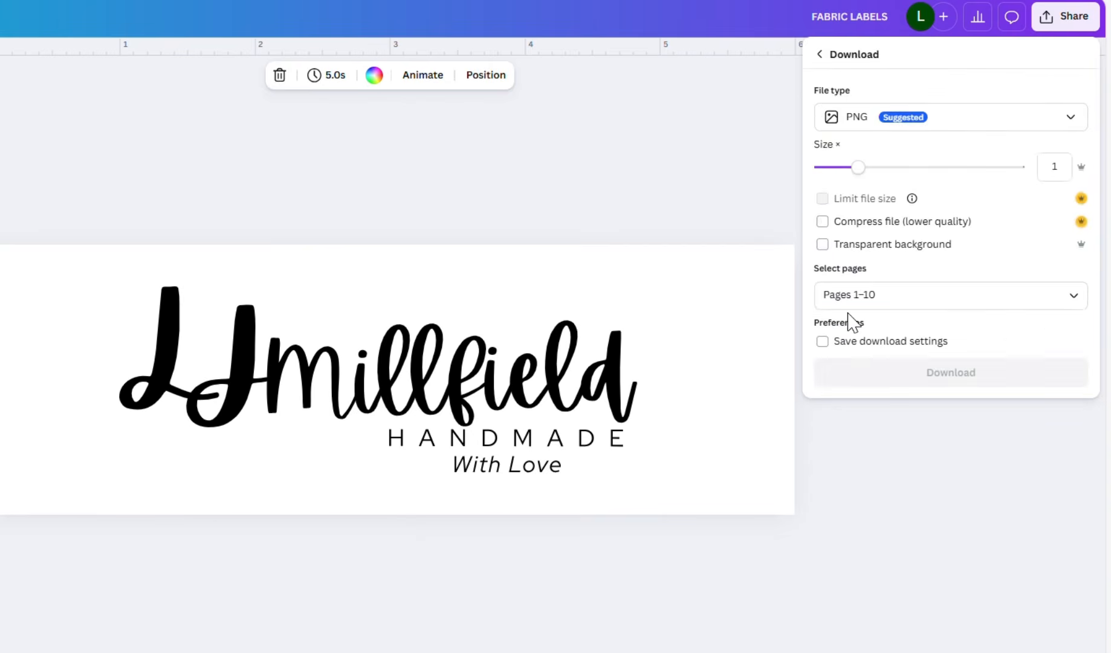
pyautogui.click(1052, 302)
pyautogui.scroll(-3, 894, 417)
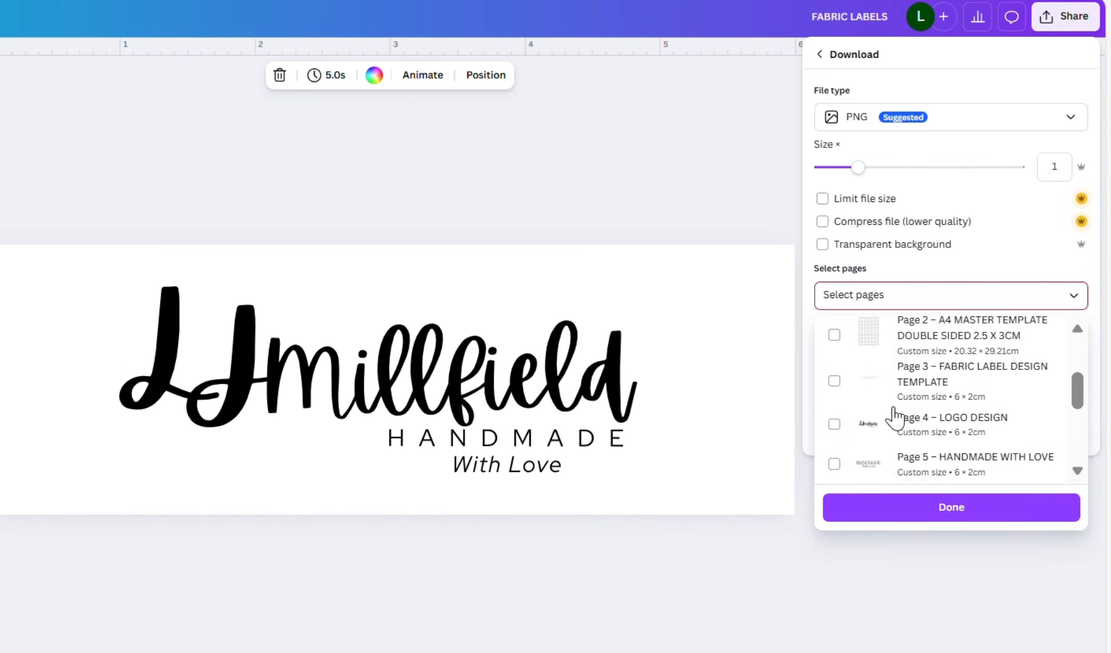
pyautogui.scroll(-1, 892, 416)
pyautogui.scroll(1, 846, 438)
pyautogui.click(844, 428)
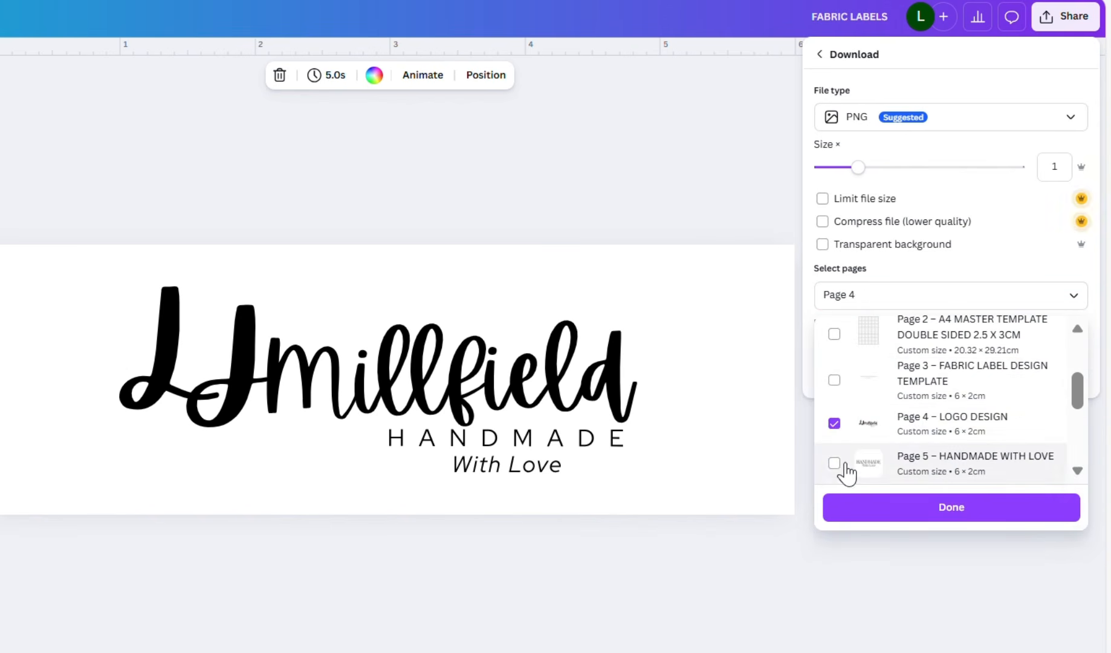
pyautogui.click(843, 464)
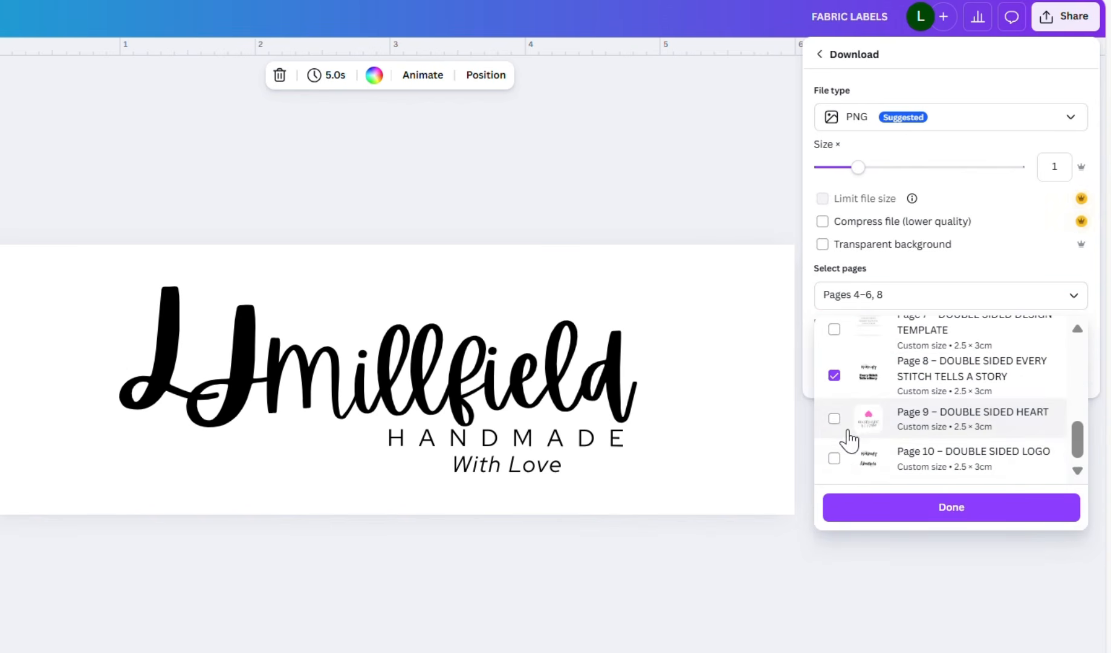
pyautogui.click(843, 426)
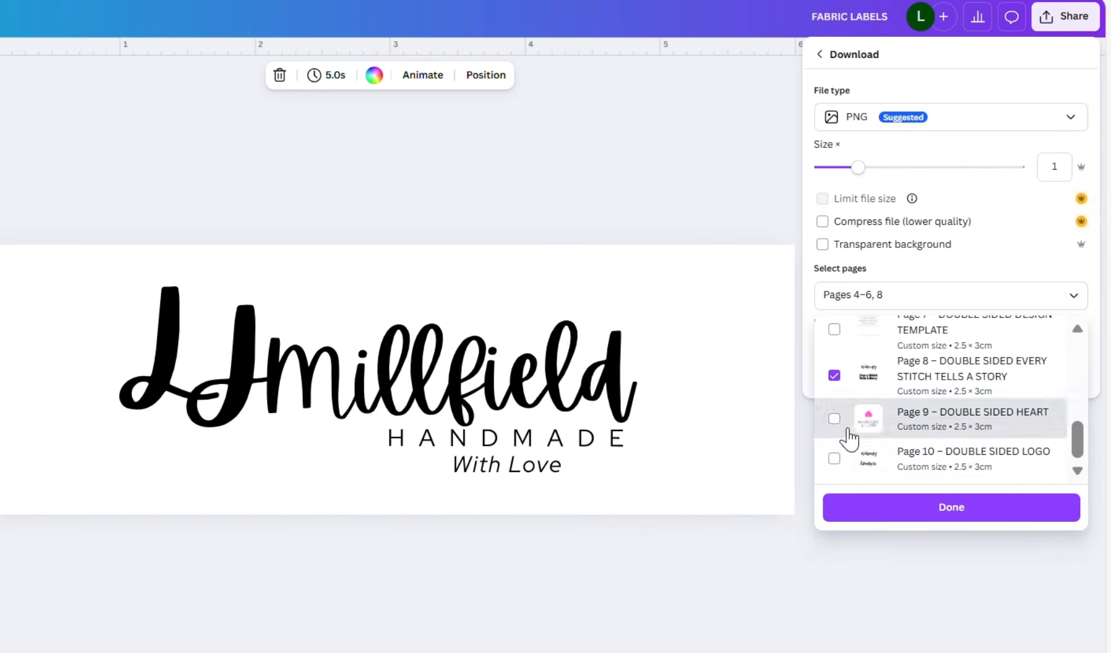
pyautogui.click(842, 464)
pyautogui.click(950, 506)
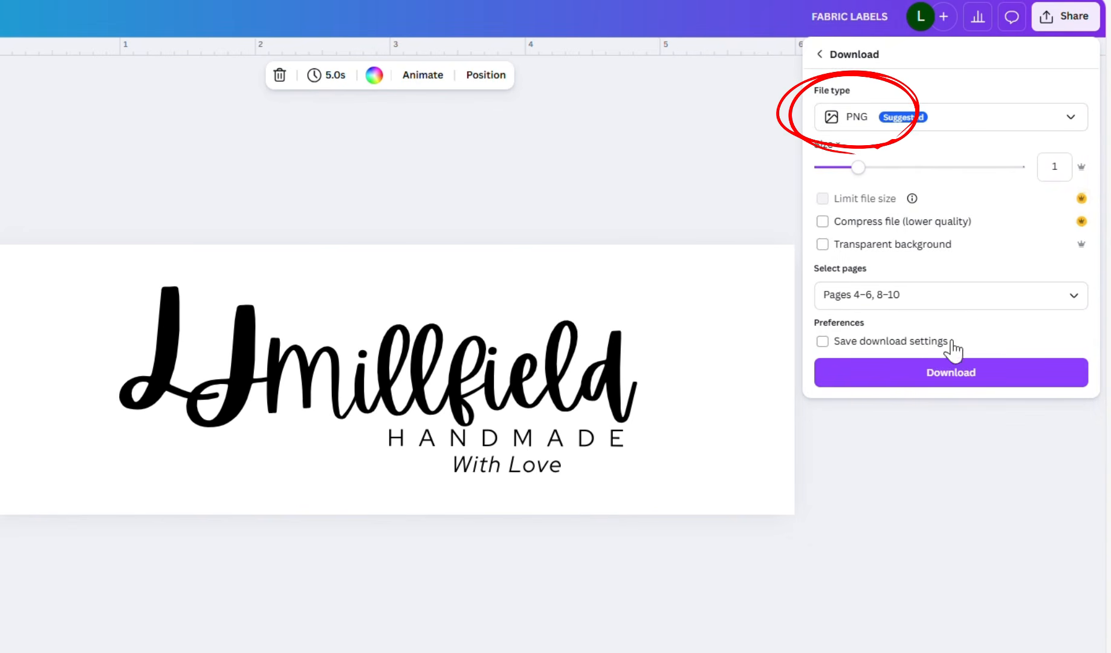
pyautogui.click(953, 379)
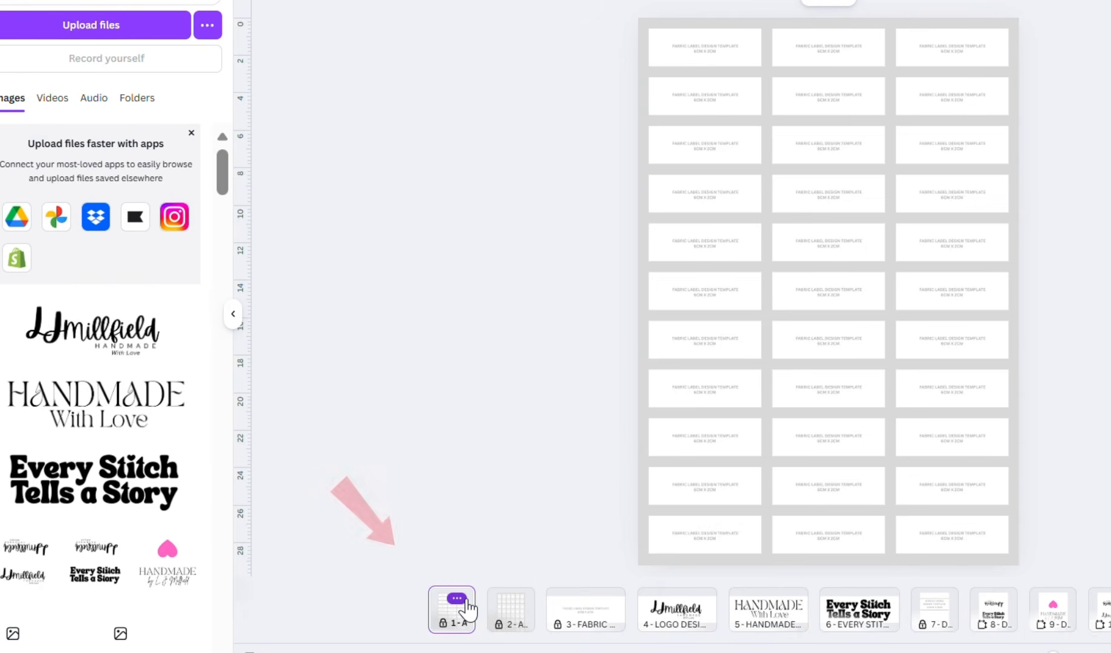
# Step: Duplicate the locked A4 master template page for 6 x 2 cm labels and unlock the copy
pyautogui.click(458, 599)
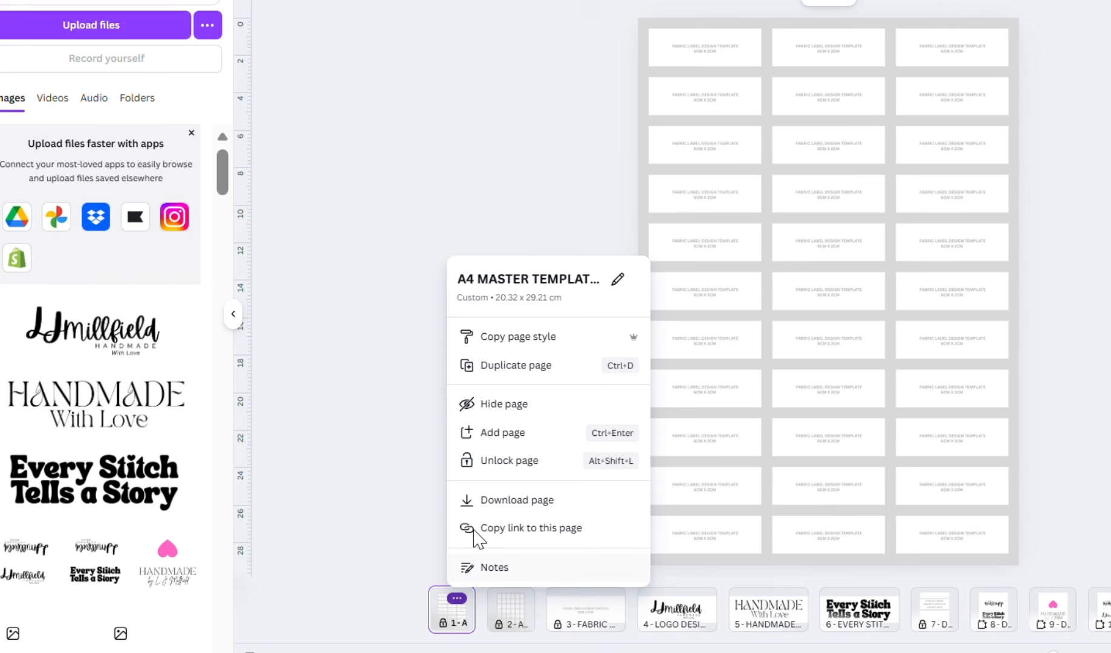
pyautogui.click(520, 366)
pyautogui.click(486, 597)
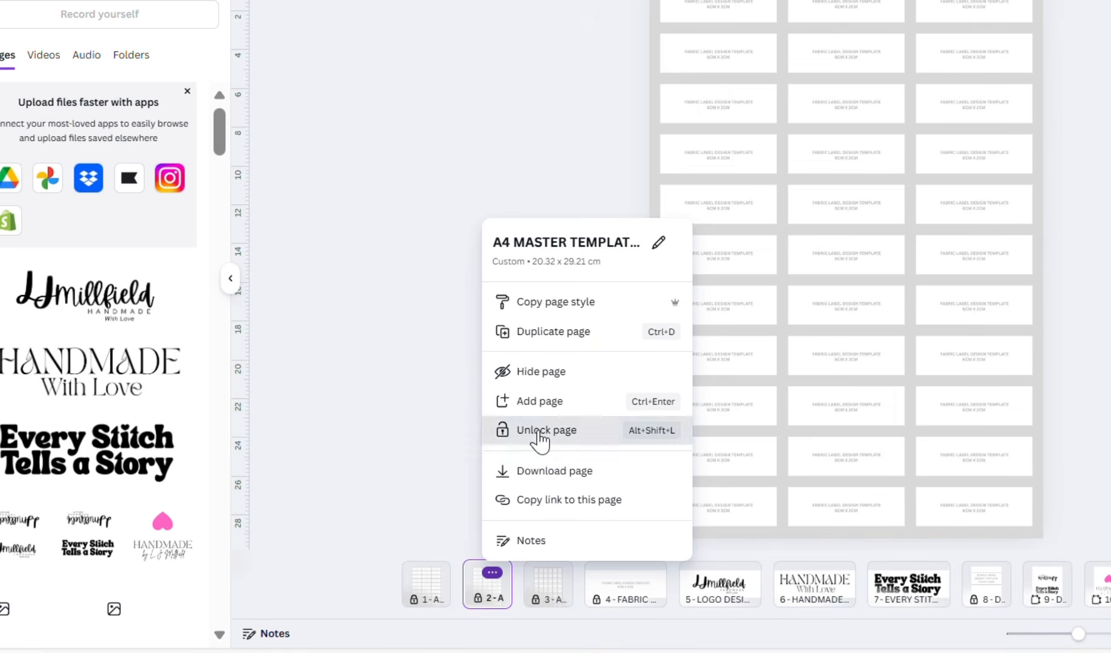
pyautogui.click(537, 432)
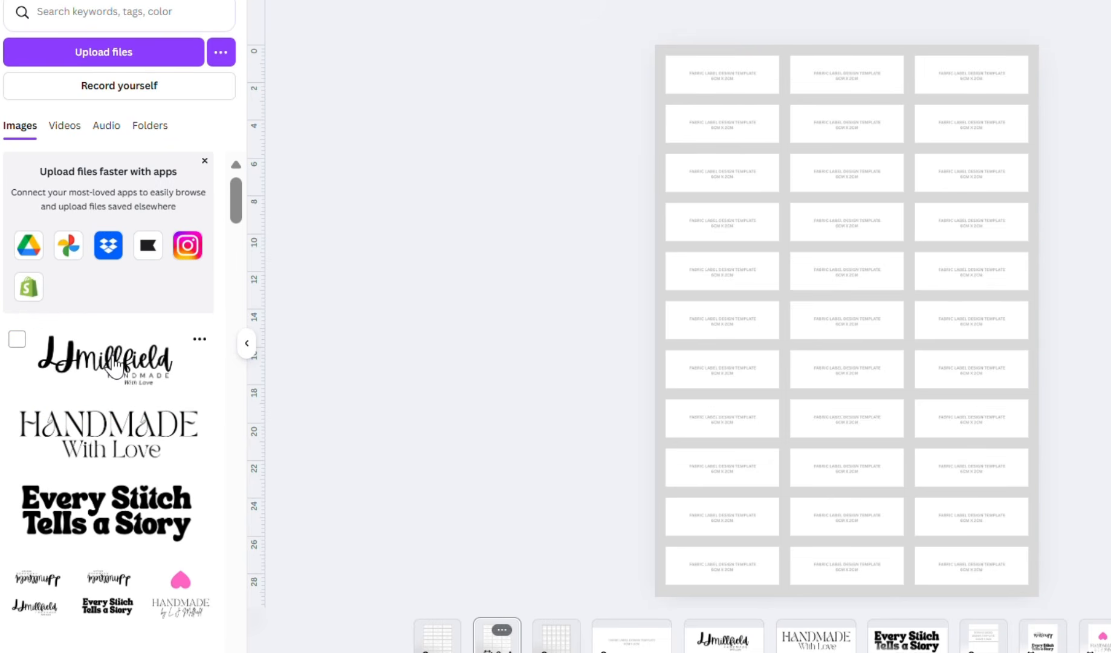
# Step: Fill the sheet's first row with the logo design and the second row with the Handmade With Love design
pyautogui.moveTo(113, 369); pyautogui.dragTo(696, 81)
pyautogui.moveTo(114, 362); pyautogui.dragTo(890, 62)
pyautogui.moveTo(114, 362); pyautogui.dragTo(971, 74)
pyautogui.moveTo(109, 433); pyautogui.dragTo(846, 127)
pyautogui.moveTo(112, 453); pyautogui.dragTo(970, 127)
# Step: Fill all the frames in the third and fourth rows with the Every Stitch Tells a Story design
pyautogui.moveTo(106, 511); pyautogui.dragTo(721, 174)
pyautogui.moveTo(106, 511); pyautogui.dragTo(833, 179)
pyautogui.moveTo(90, 526); pyautogui.dragTo(971, 174)
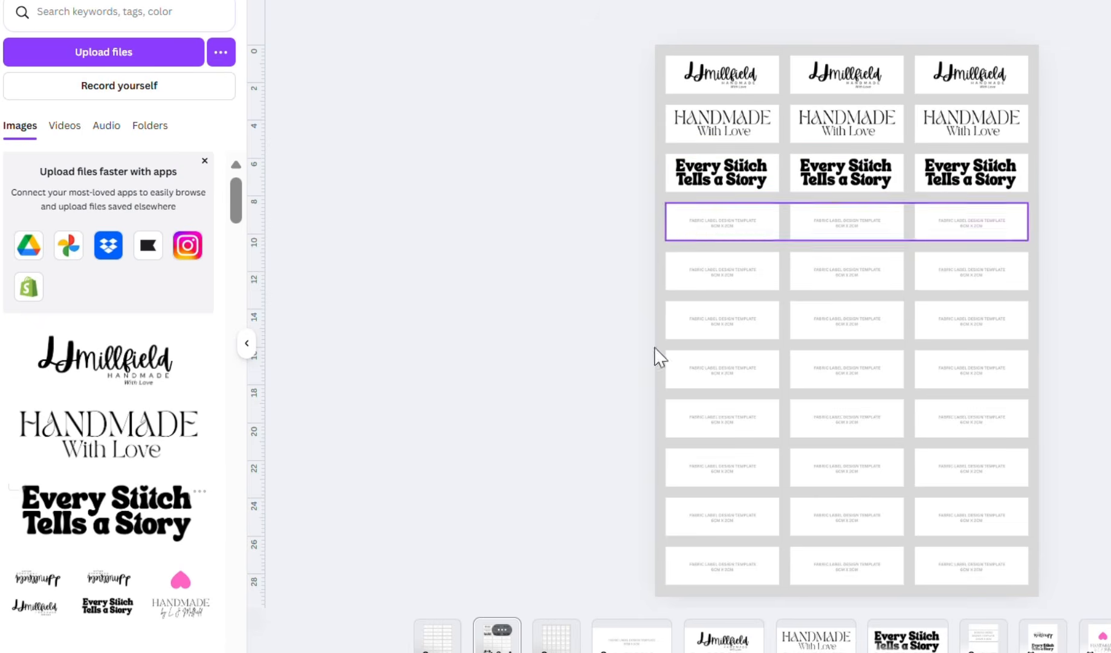
pyautogui.moveTo(96, 523); pyautogui.dragTo(845, 221)
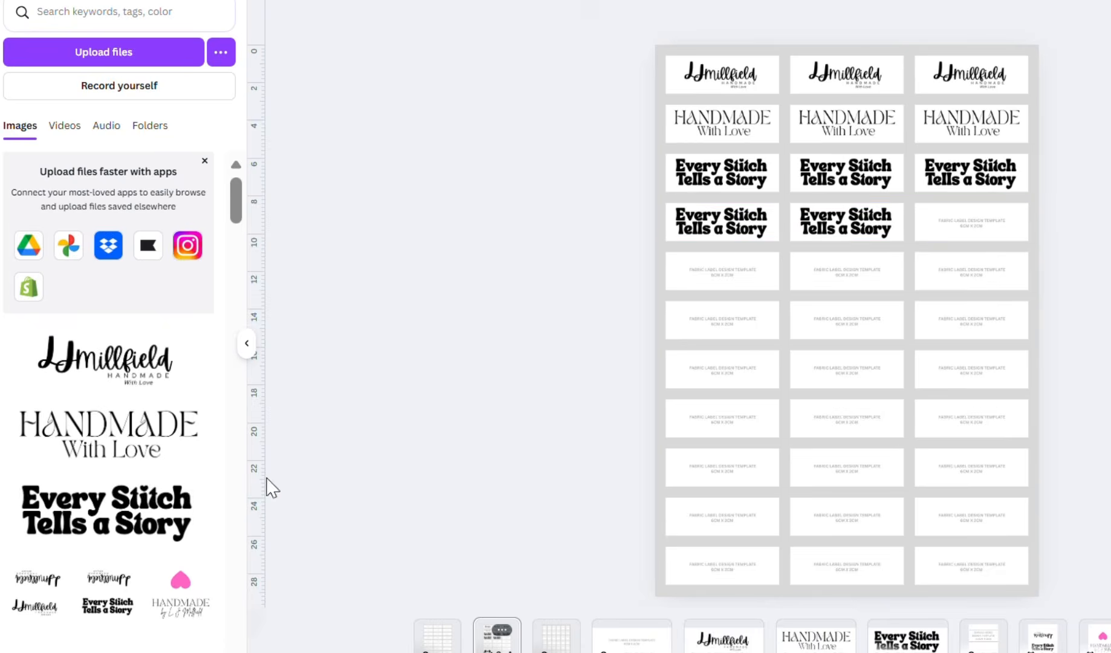
pyautogui.moveTo(109, 513); pyautogui.dragTo(971, 222)
# Step: Delete all the empty placeholder rows below the fourth row of the sheet
pyautogui.click(757, 219)
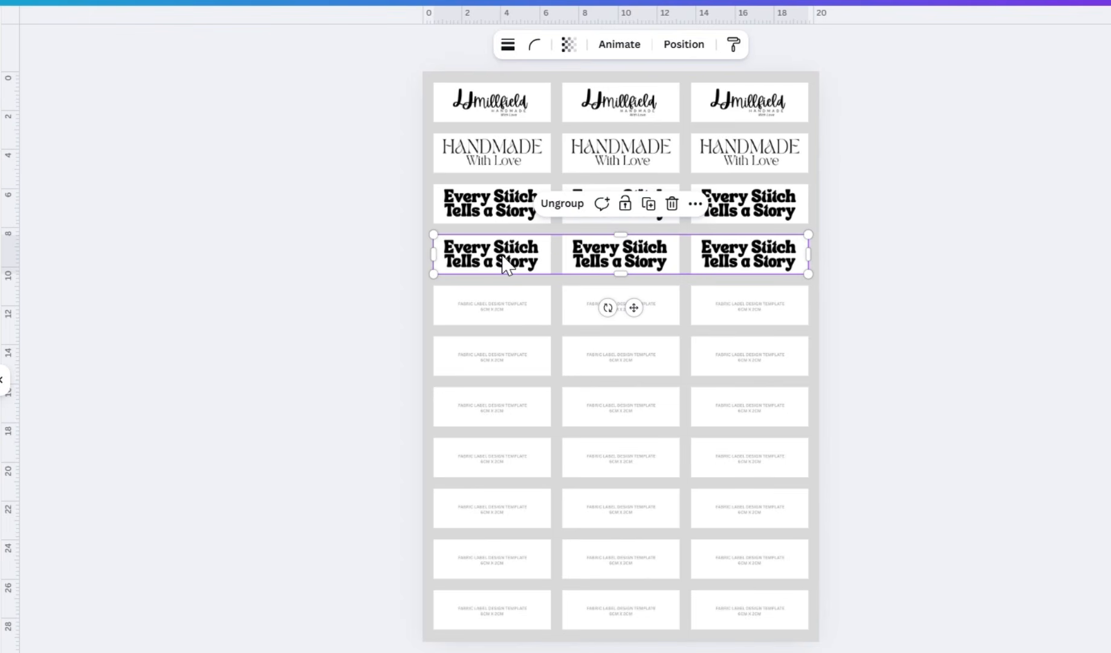
pyautogui.moveTo(427, 278); pyautogui.dragTo(818, 640)
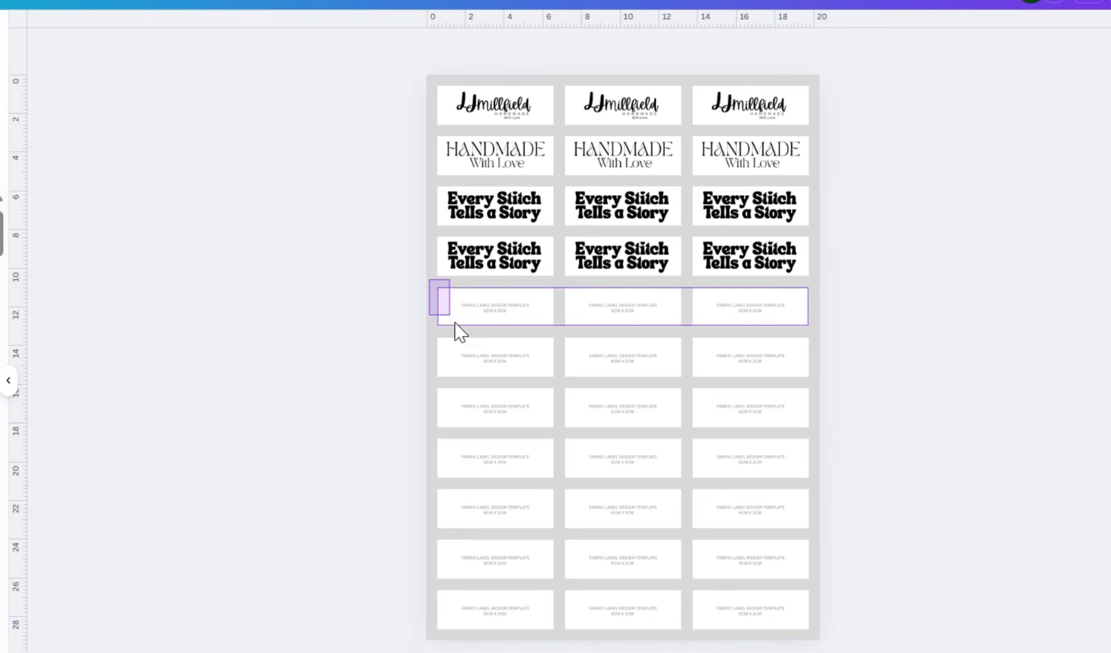
pyautogui.click(684, 256)
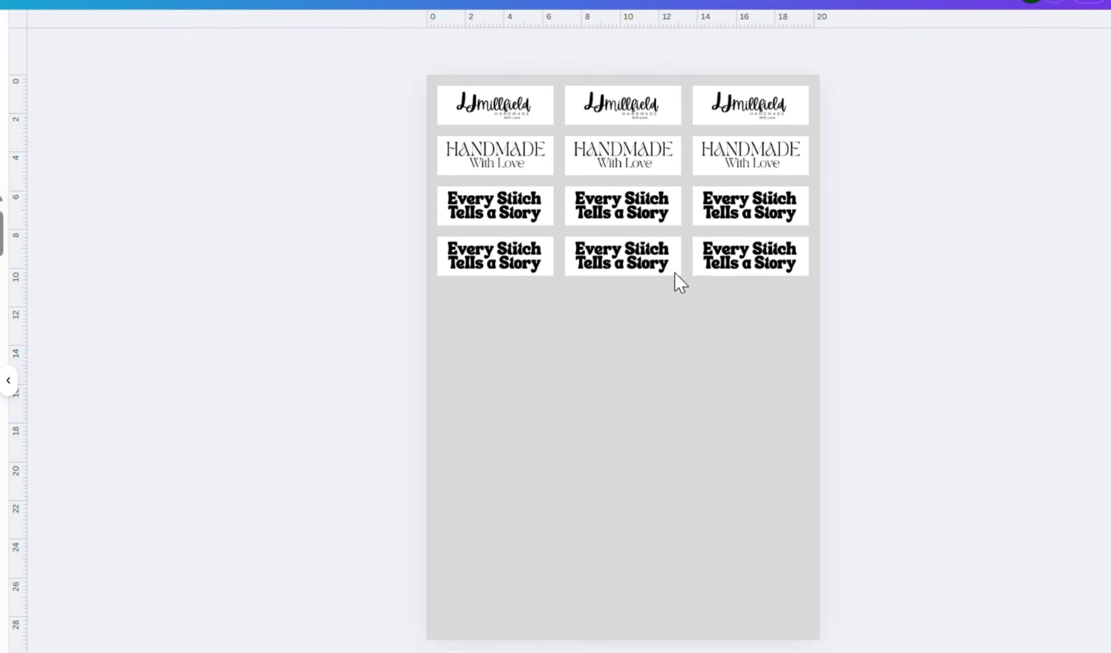
# Step: Duplicate the fourth Every Stitch Tells a Story row, align the copy directly below it, and repeat until all eleven rows are filled
pyautogui.click(586, 269)
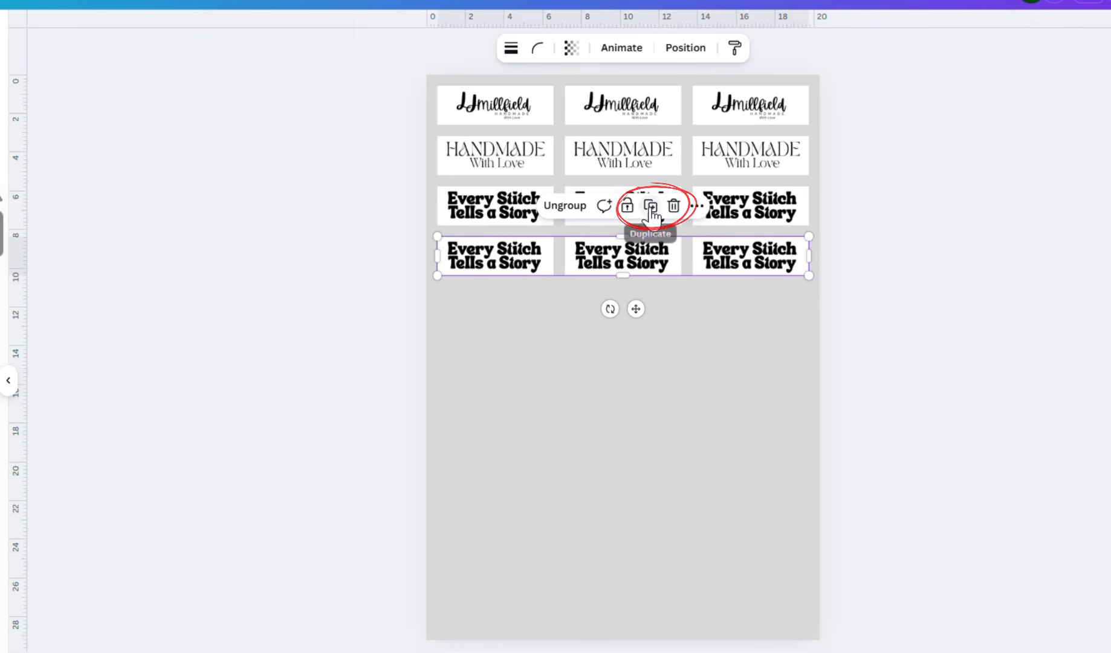
pyautogui.click(658, 214)
pyautogui.moveTo(607, 261); pyautogui.dragTo(598, 308)
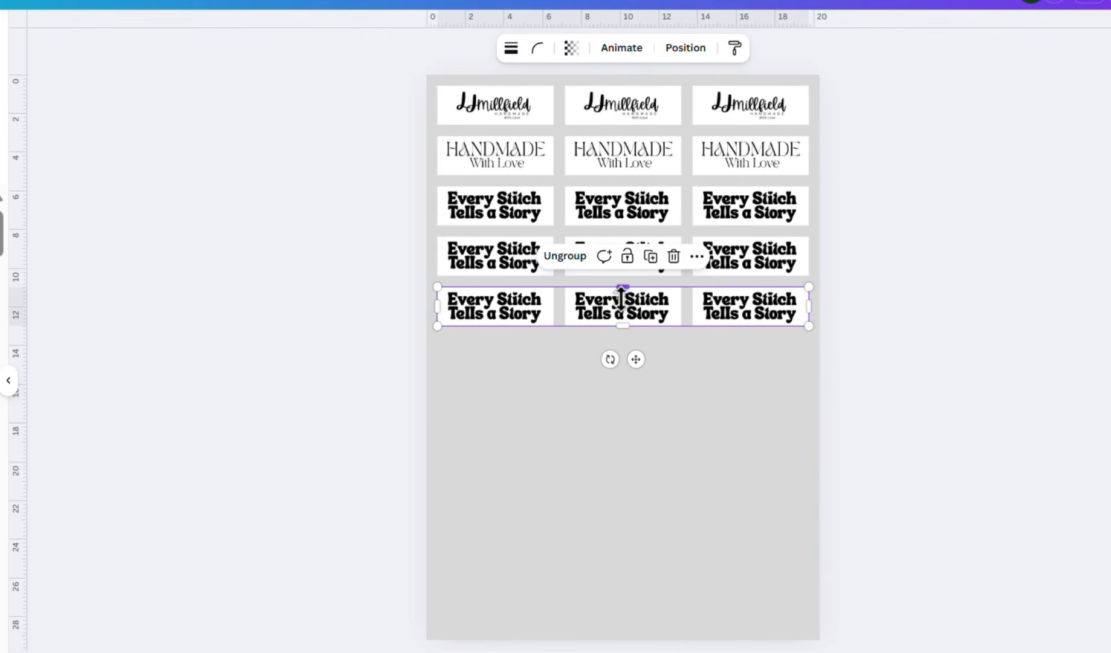
pyautogui.click(660, 256)
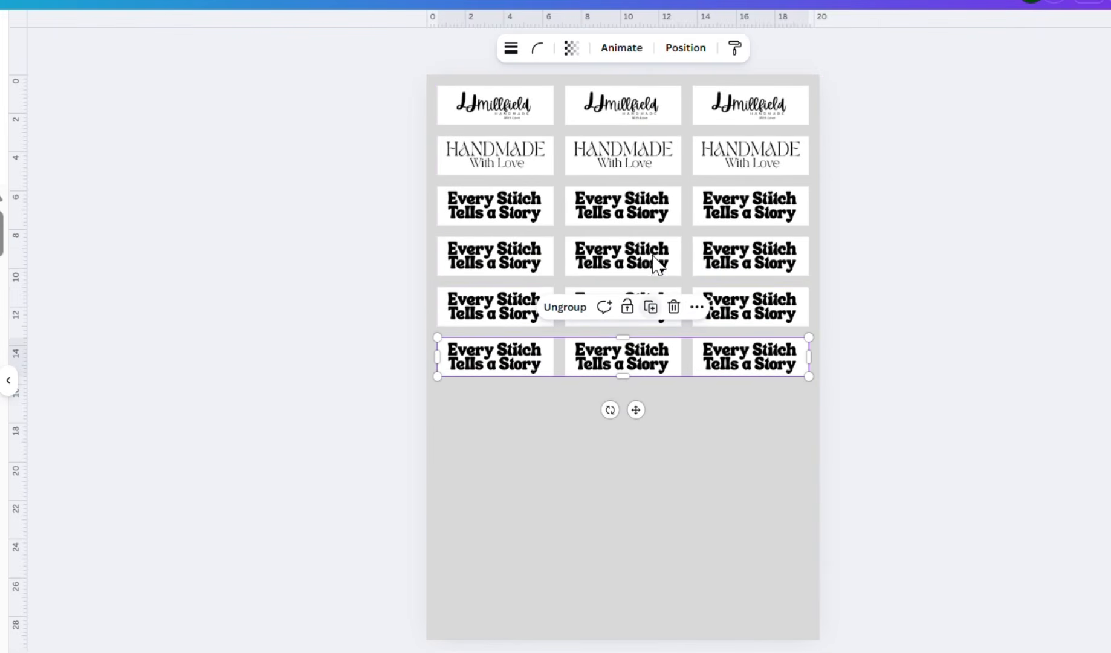
pyautogui.click(653, 308)
pyautogui.click(651, 357)
pyautogui.click(650, 407)
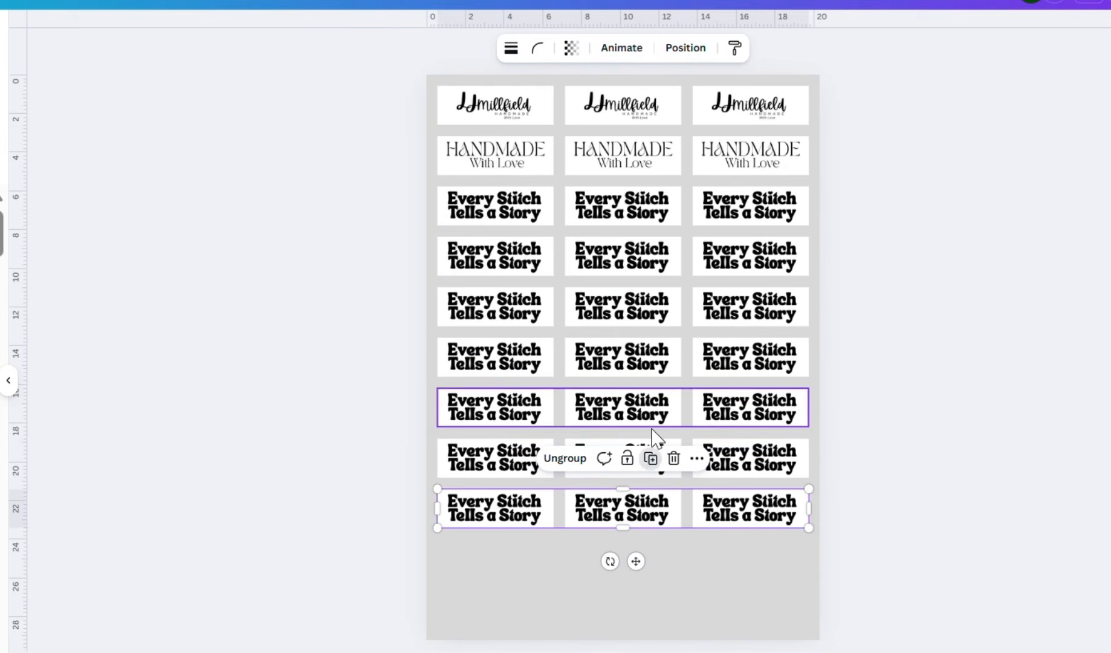
pyautogui.click(650, 458)
pyautogui.click(650, 508)
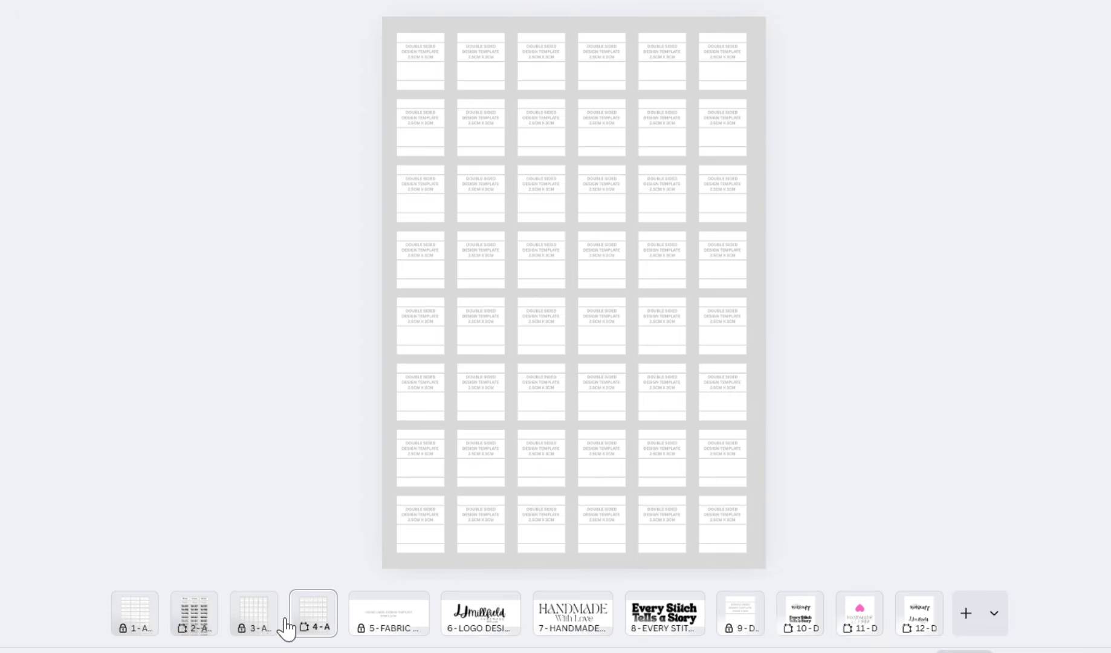
# Step: Fill the double-sided sheet's first row with three logo labels, two pink heart labels and one logo and Every Stitch label
pyautogui.moveTo(332, 610)
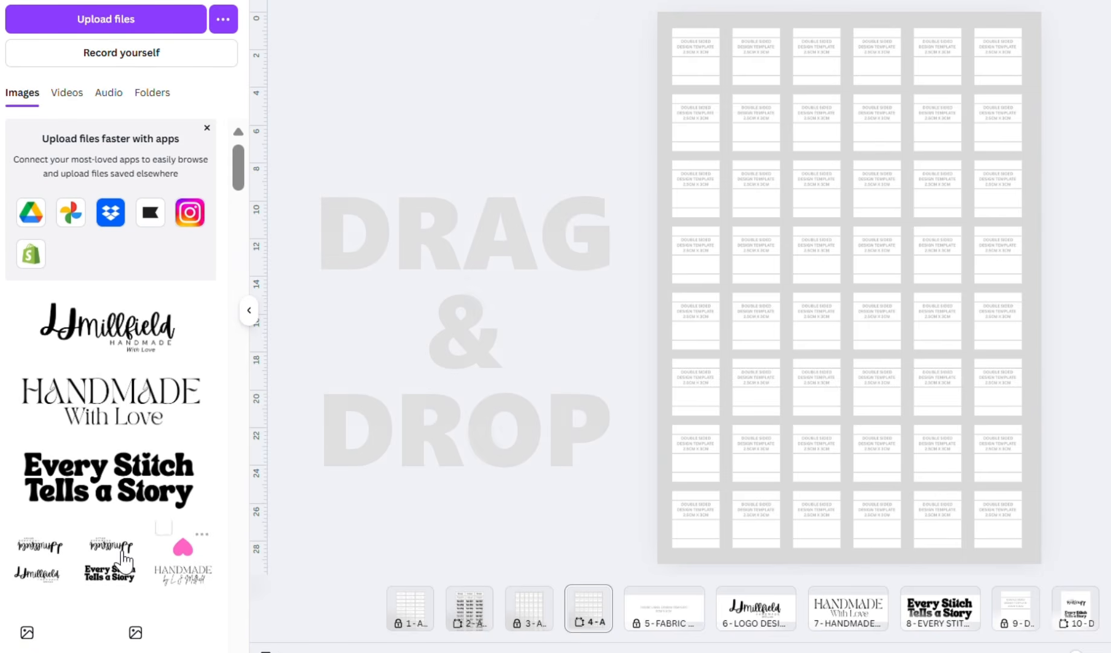
pyautogui.moveTo(49, 571); pyautogui.dragTo(690, 65)
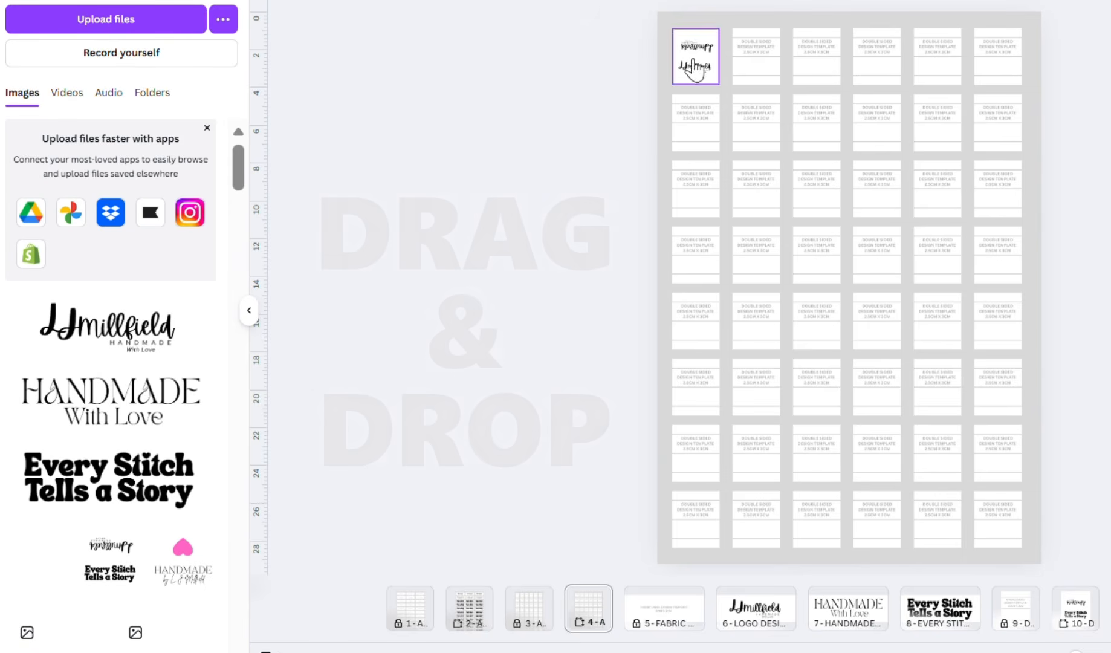
pyautogui.moveTo(707, 122); pyautogui.dragTo(756, 73)
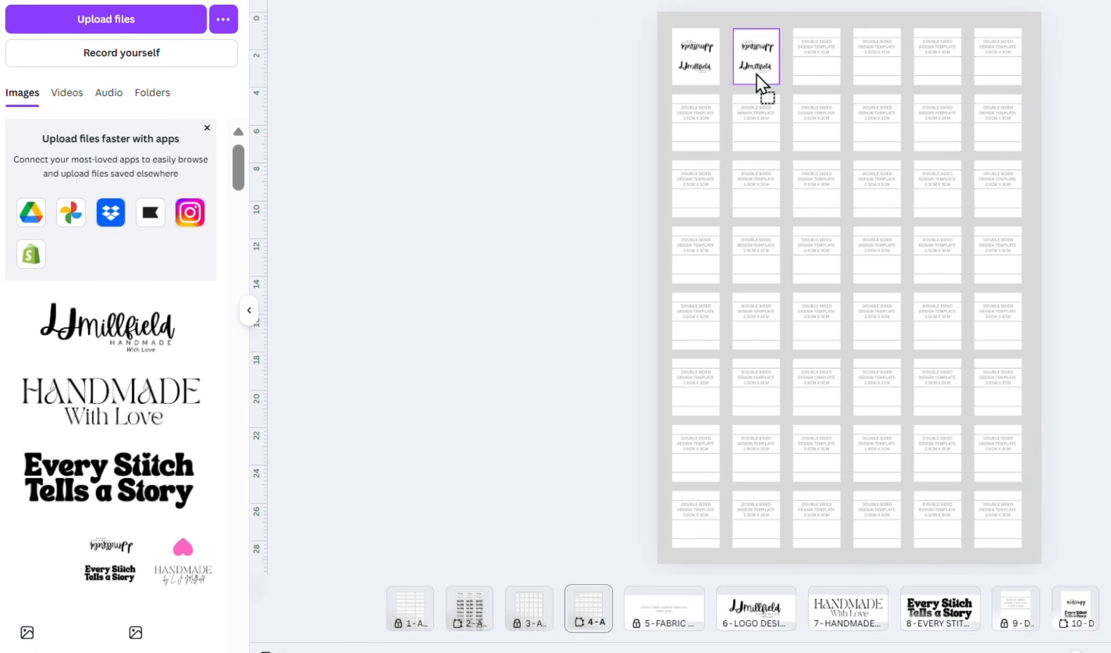
pyautogui.moveTo(39, 565); pyautogui.dragTo(812, 81)
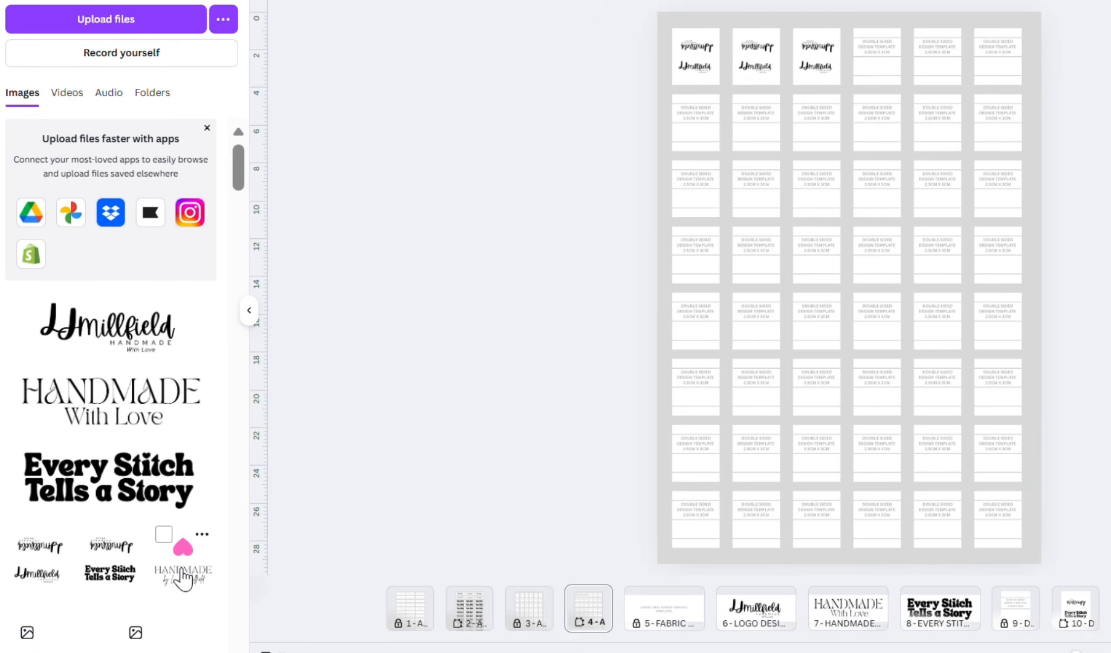
pyautogui.moveTo(183, 579); pyautogui.dragTo(865, 84)
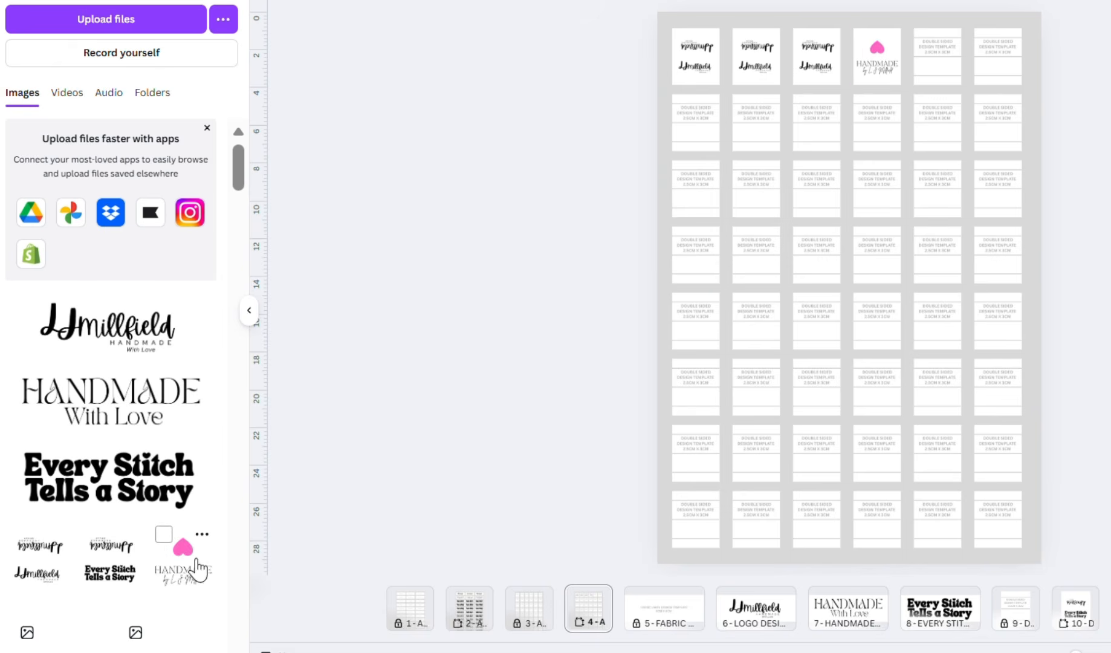
pyautogui.moveTo(220, 553); pyautogui.dragTo(930, 66)
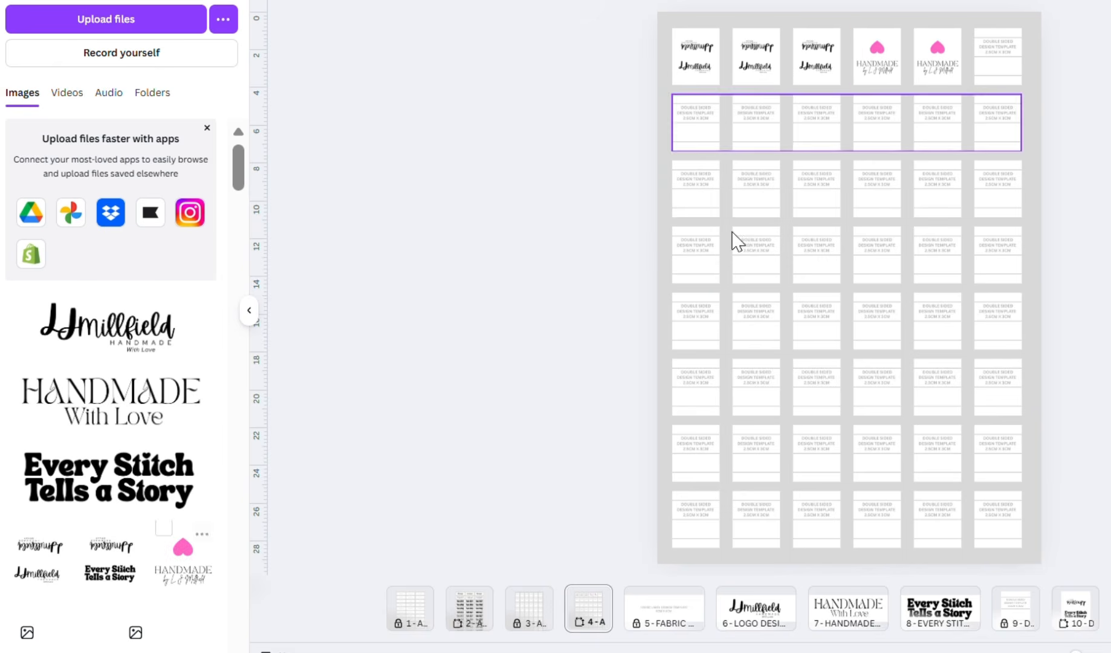
pyautogui.moveTo(135, 585); pyautogui.dragTo(995, 50)
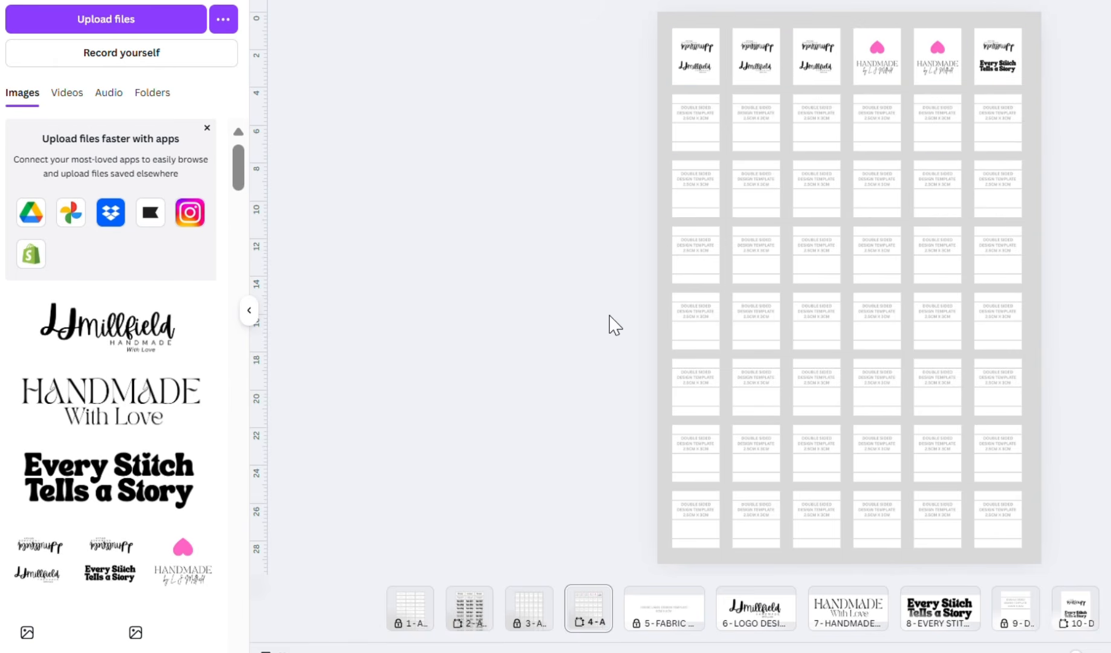
# Step: Fill the second row with the double-sided logo, pink heart and Every Stitch labels
pyautogui.moveTo(52, 574); pyautogui.dragTo(767, 139)
pyautogui.moveTo(55, 574); pyautogui.dragTo(828, 145)
pyautogui.moveTo(55, 574); pyautogui.dragTo(894, 142)
pyautogui.moveTo(180, 554); pyautogui.dragTo(937, 127)
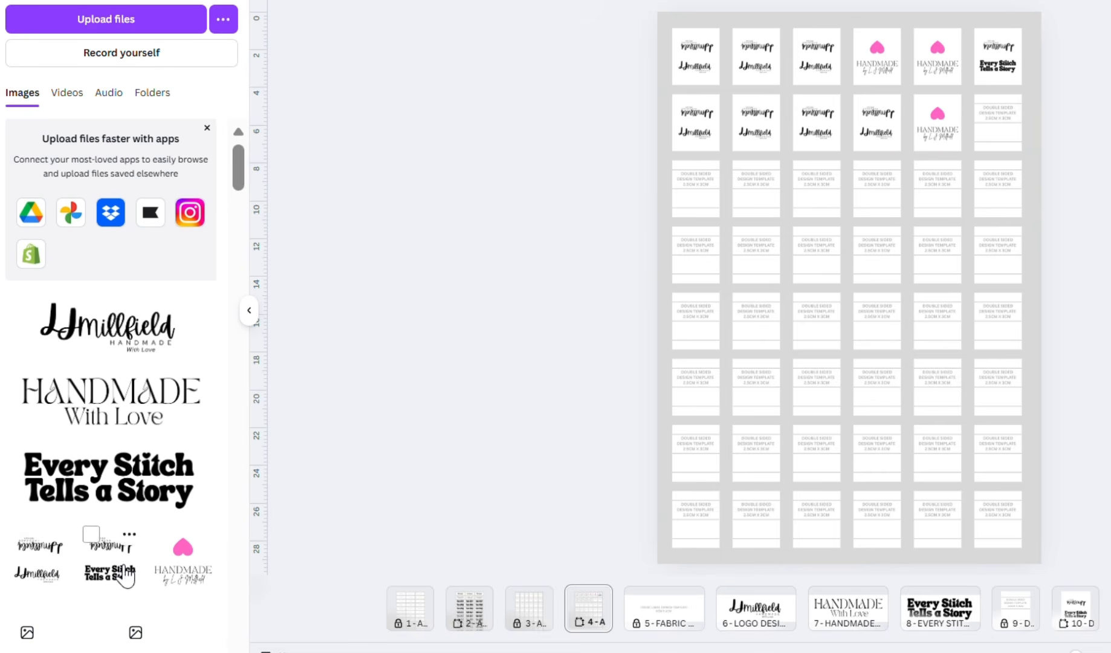
pyautogui.moveTo(121, 571); pyautogui.dragTo(997, 127)
# Step: Fill the remaining rows with double-sided logo and Every Stitch labels, placing pink heart labels in the fourth column down to row five
pyautogui.moveTo(46, 568); pyautogui.dragTo(704, 196)
pyautogui.moveTo(45, 568); pyautogui.dragTo(761, 197)
pyautogui.moveTo(45, 568); pyautogui.dragTo(335, 487)
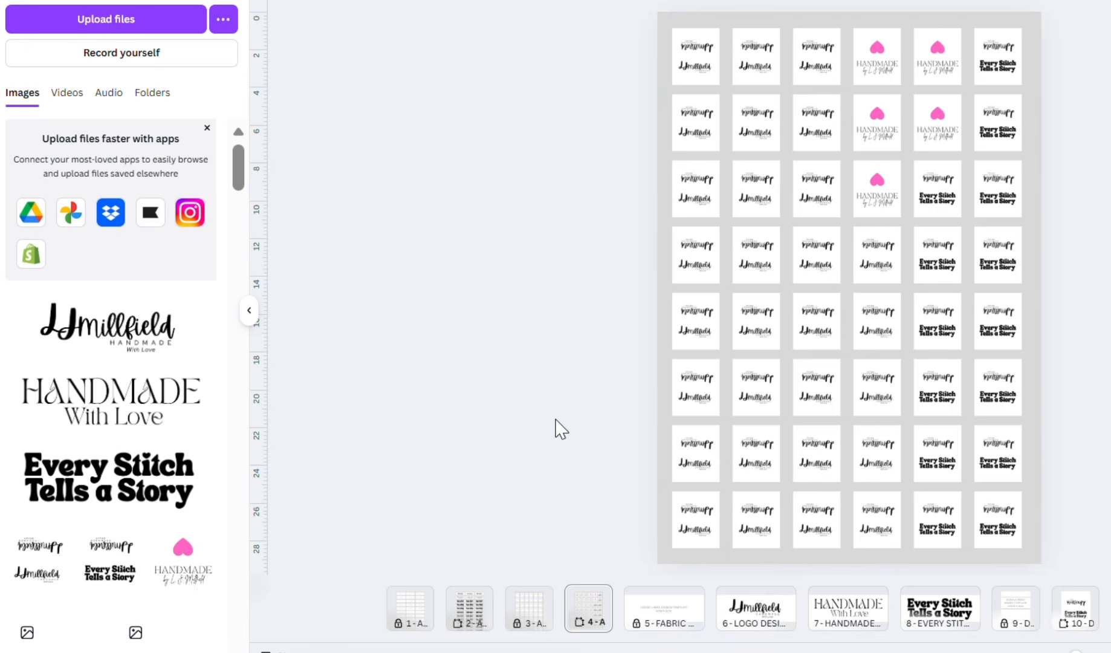
pyautogui.moveTo(183, 561); pyautogui.dragTo(876, 255)
pyautogui.moveTo(183, 561); pyautogui.dragTo(876, 321)
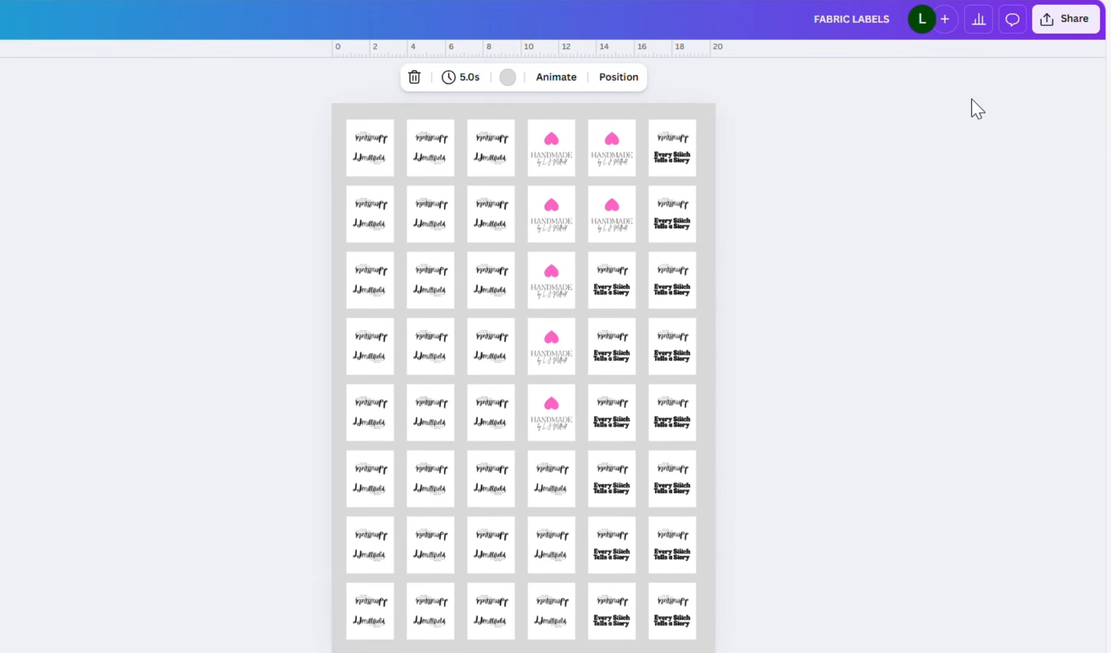
# Step: Download only page 4, the mixed double-sided 2.5 x 3 cm sheet, as a PDF Print file
pyautogui.click(1060, 22)
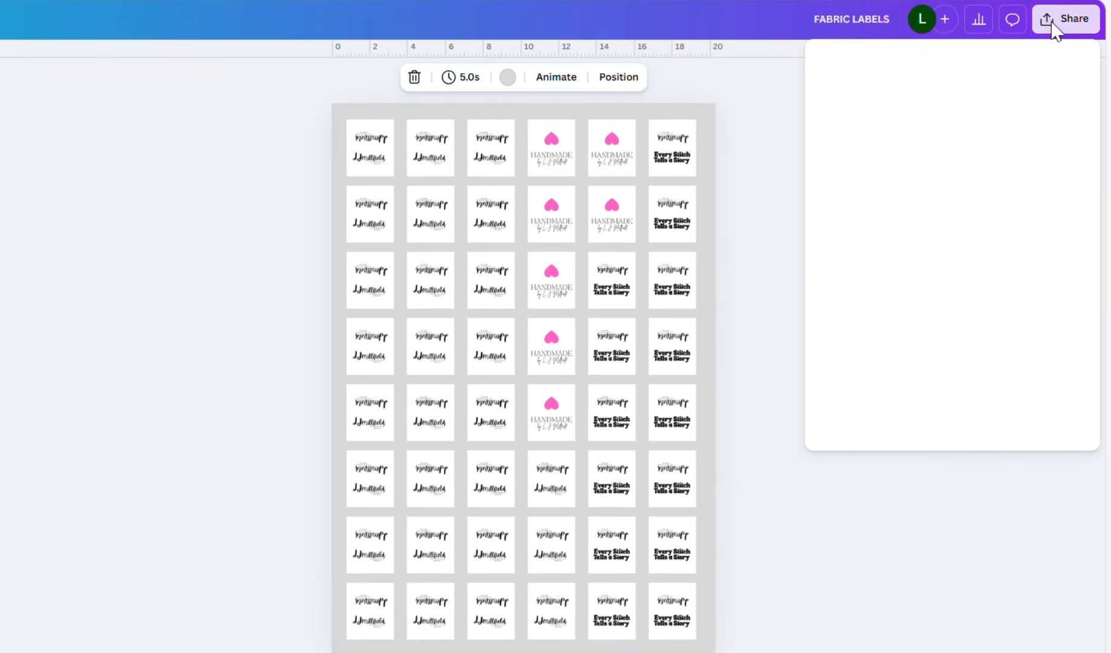
pyautogui.click(858, 338)
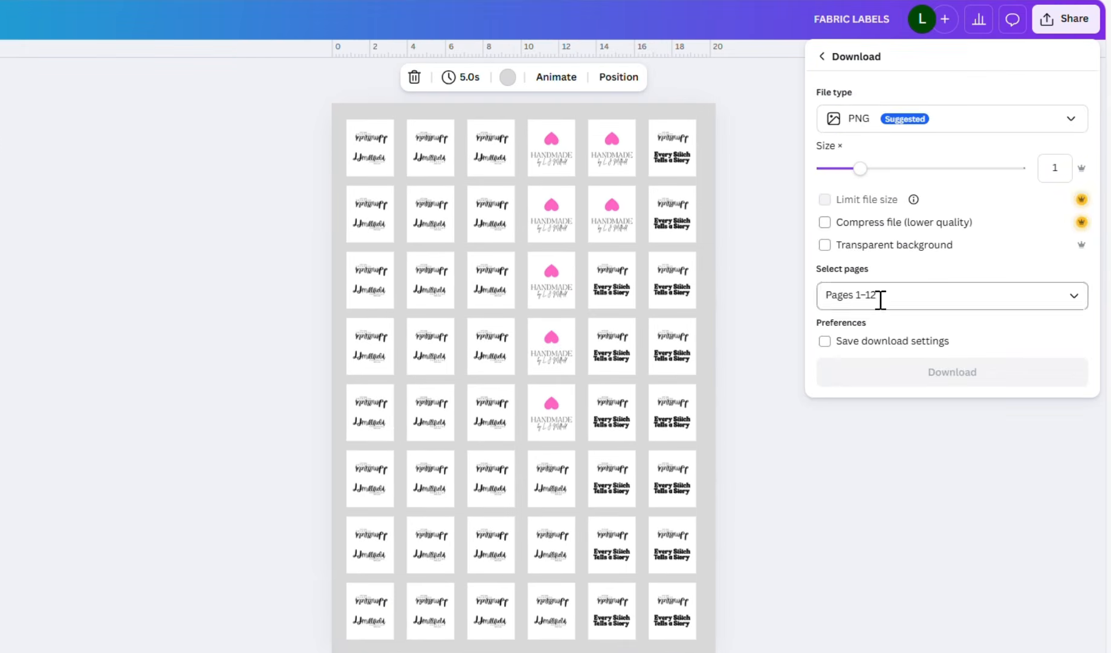
pyautogui.click(890, 128)
pyautogui.click(860, 294)
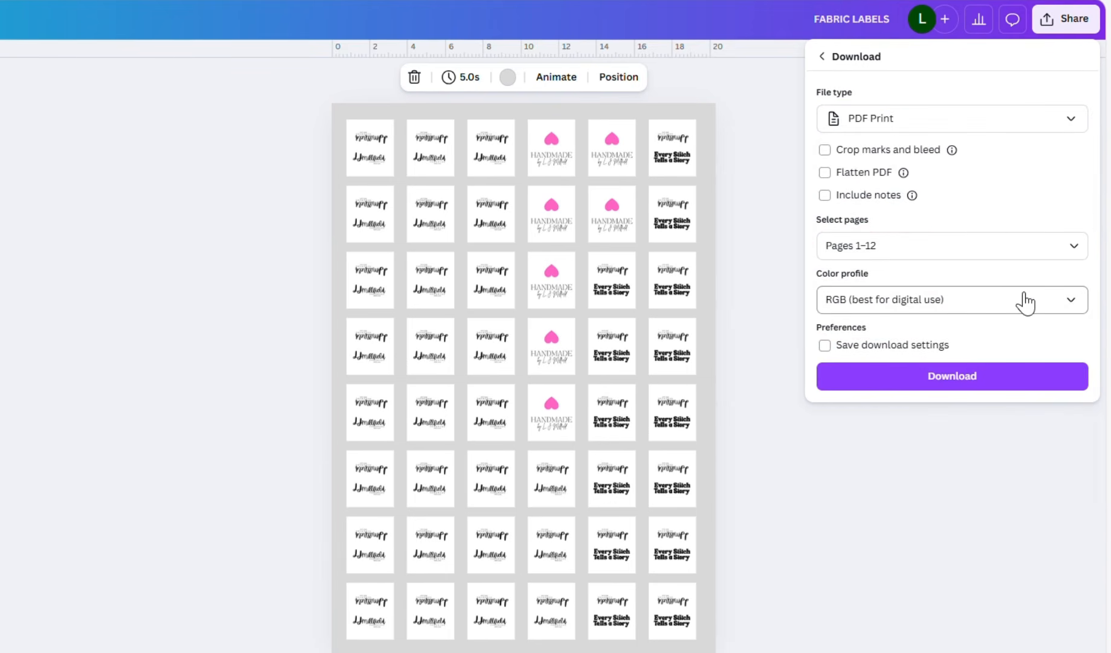
pyautogui.click(997, 245)
pyautogui.scroll(-4, 888, 378)
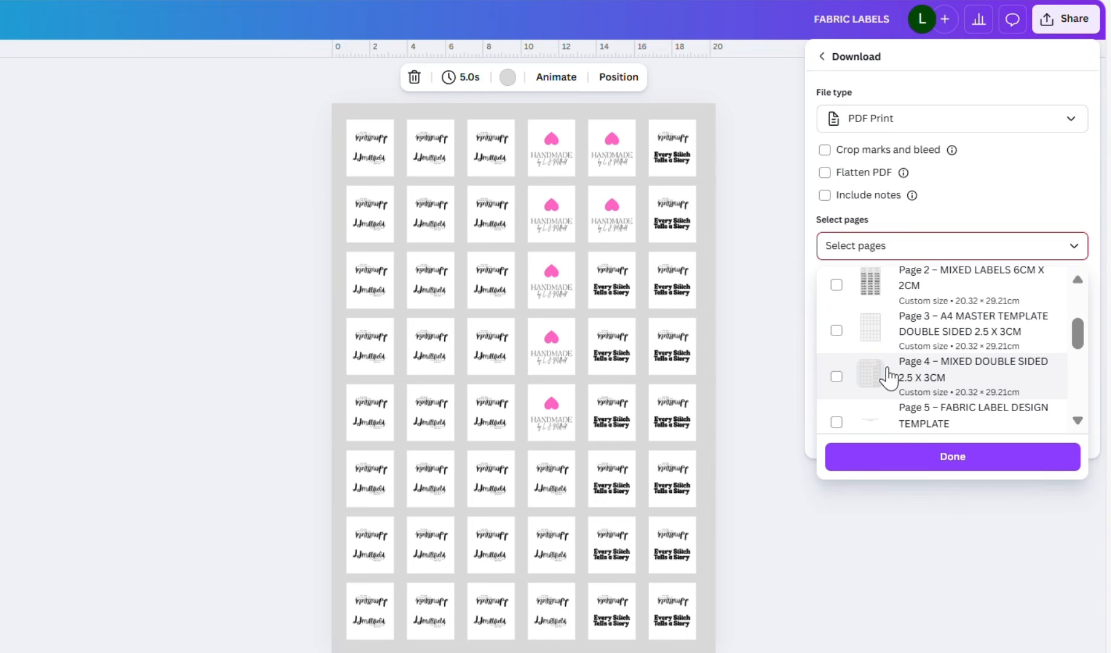
pyautogui.click(888, 376)
pyautogui.click(933, 458)
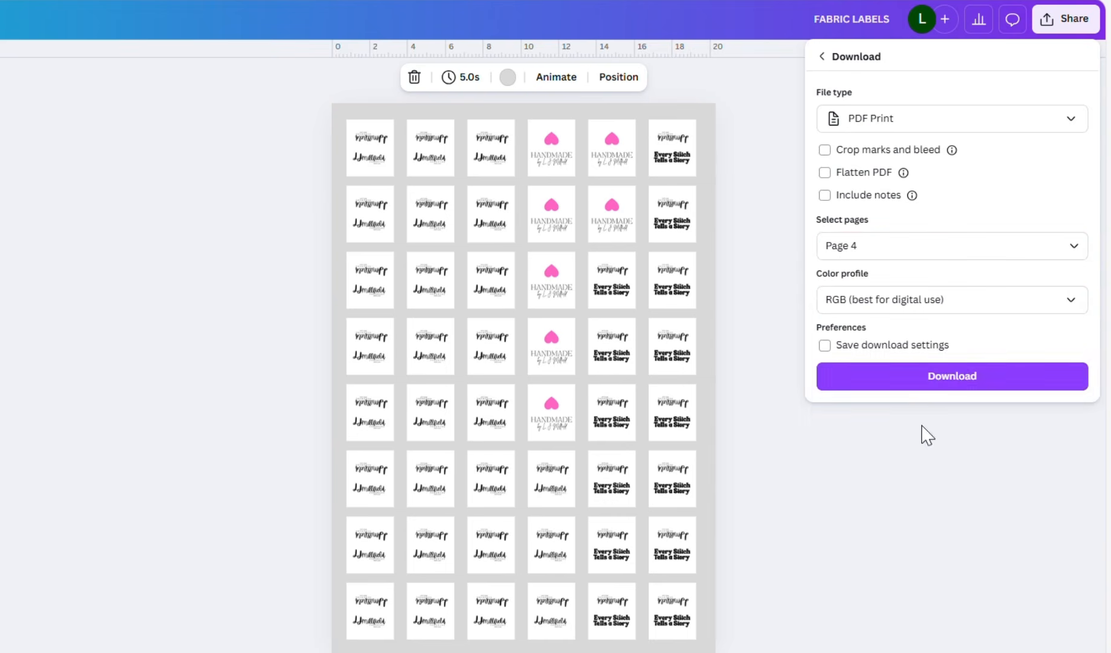
pyautogui.click(938, 378)
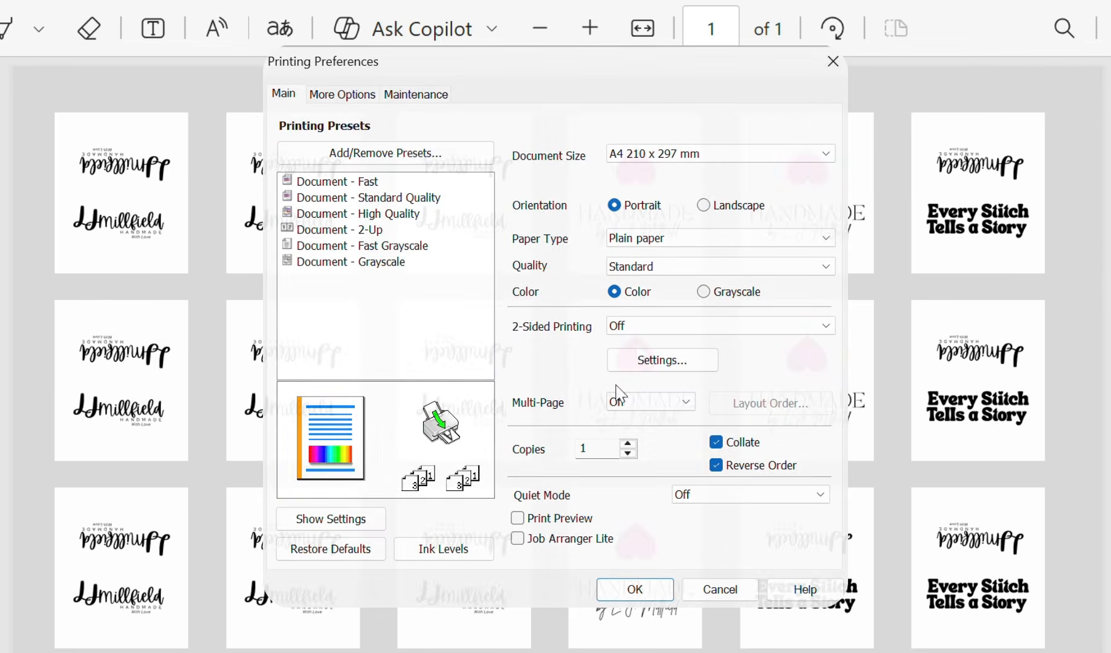
# Step: Open the additional printer options for the label PDF in the Printing Preferences
pyautogui.click(343, 95)
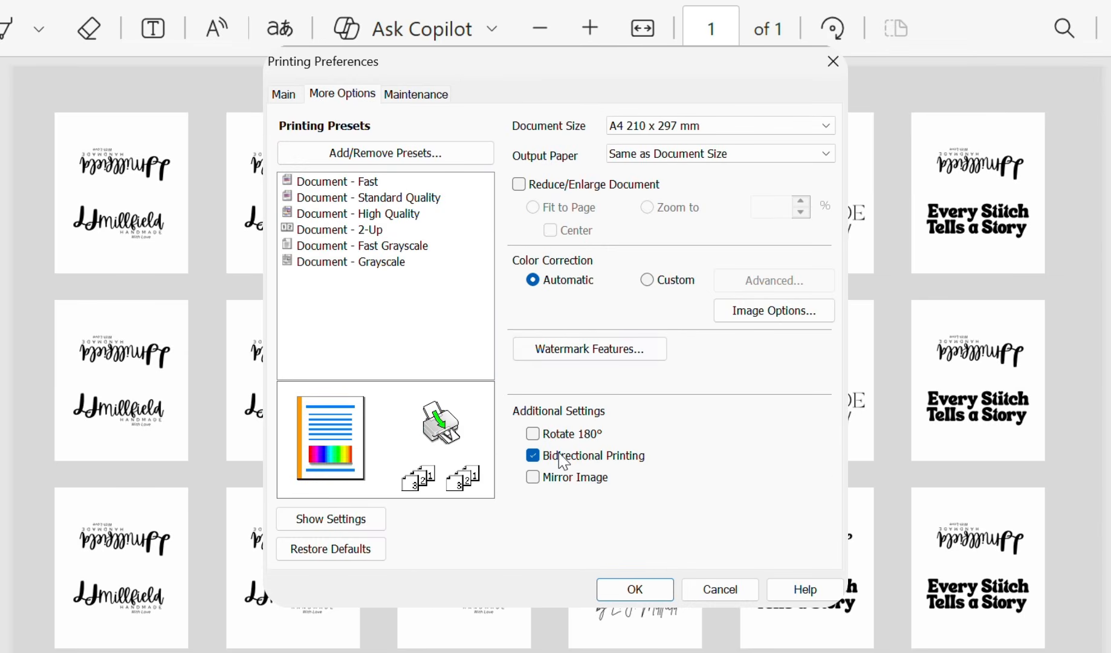